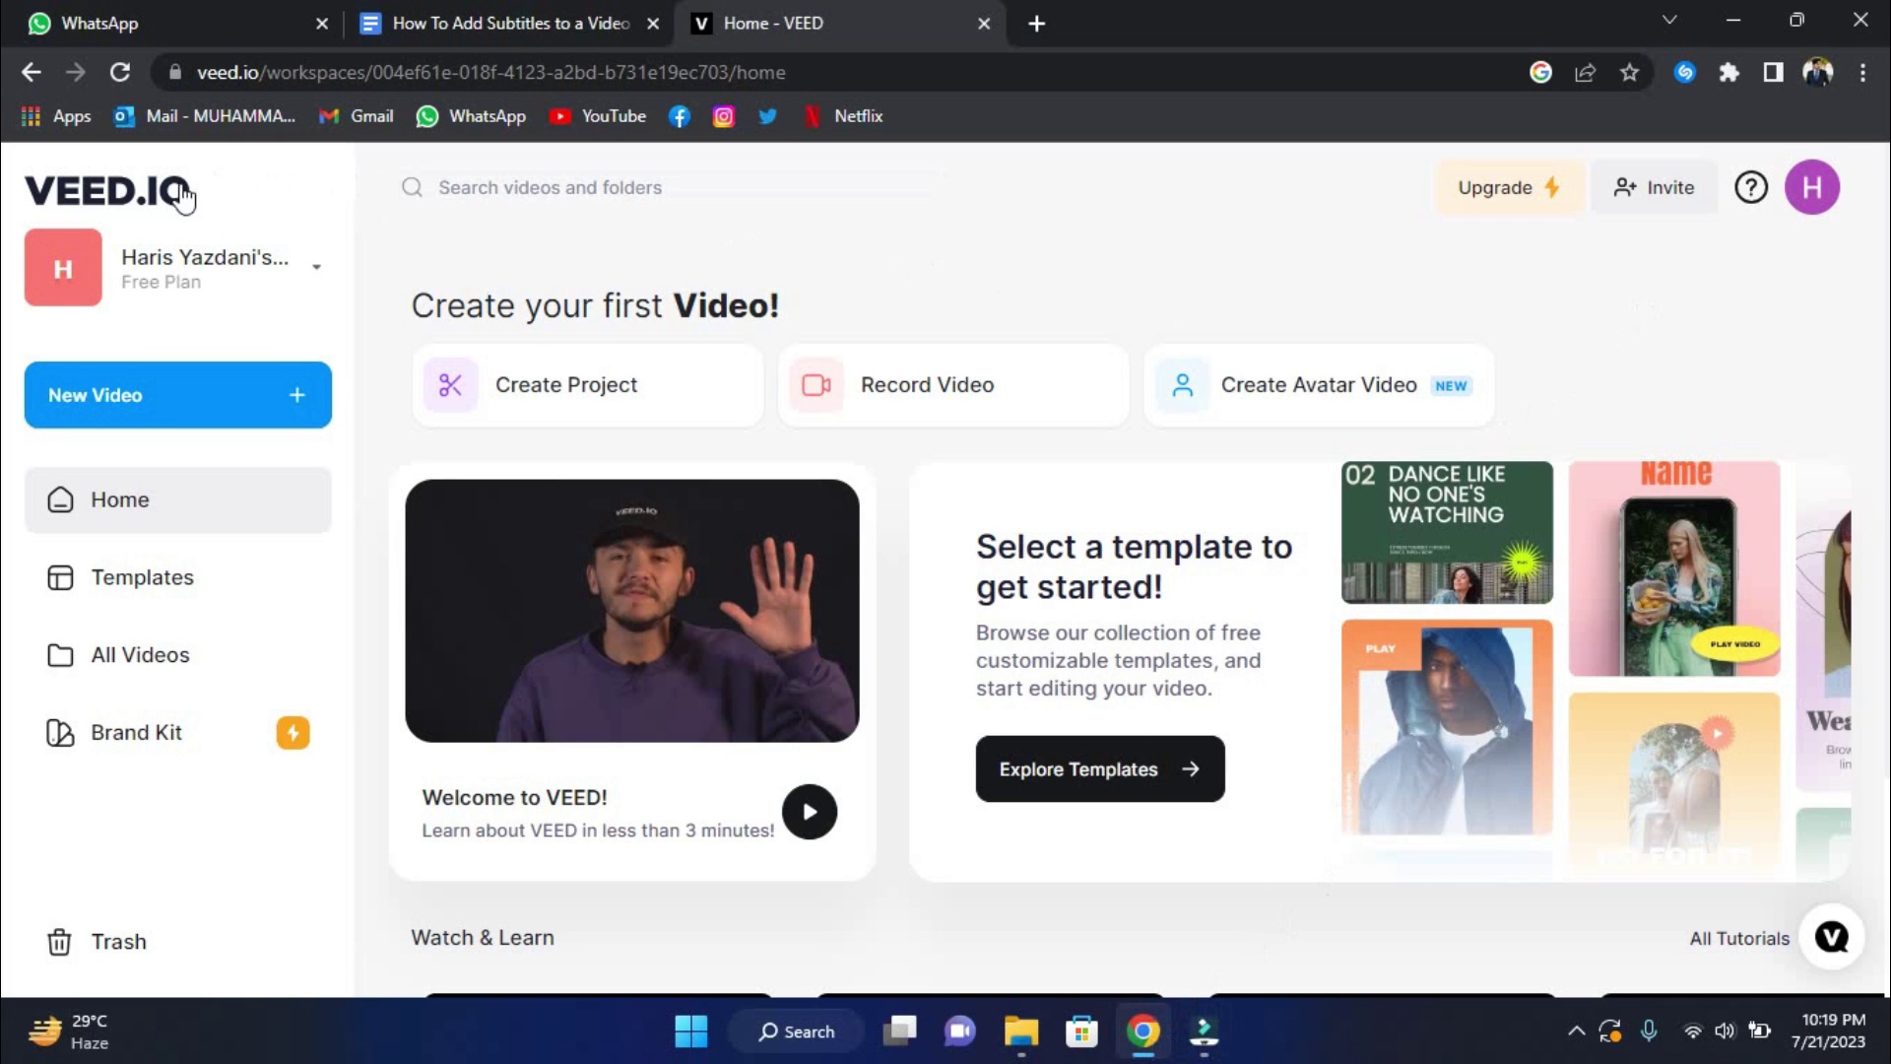
pyautogui.scroll(-2, 838, 554)
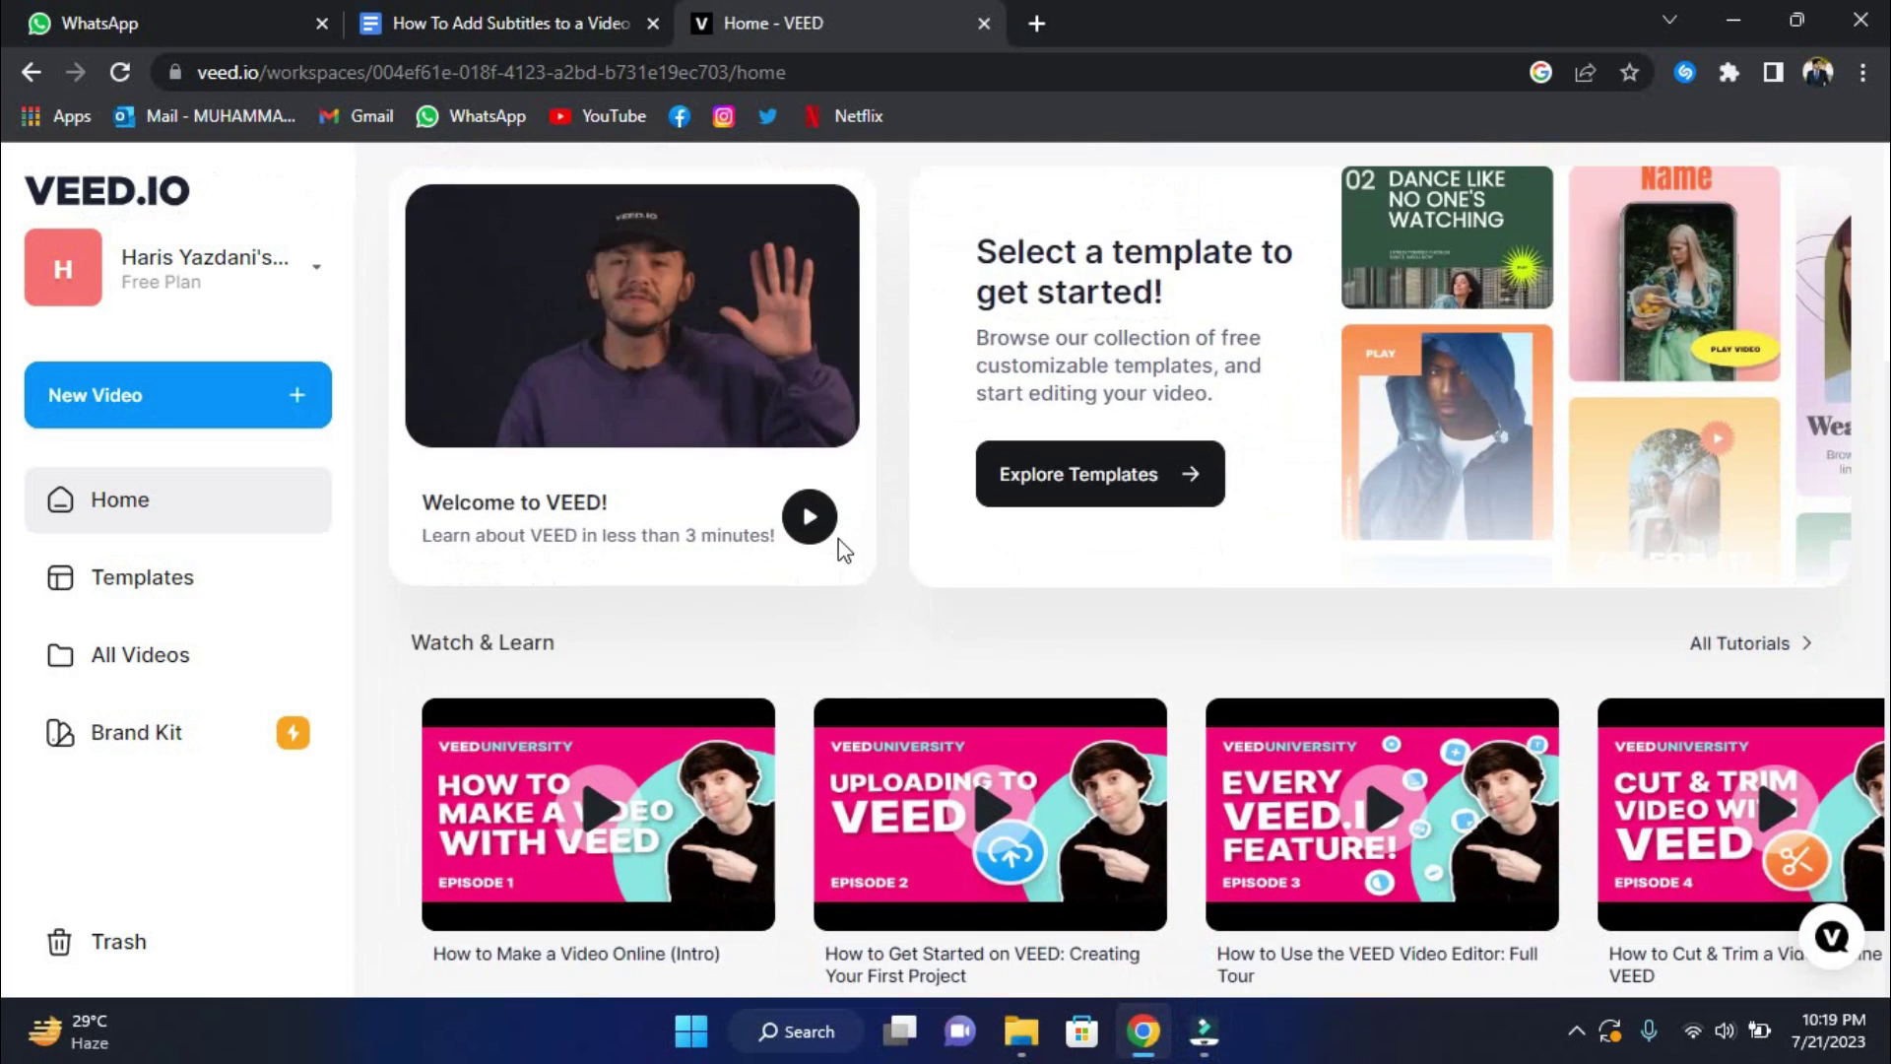
pyautogui.scroll(2, 838, 553)
pyautogui.scroll(-2, 928, 552)
pyautogui.scroll(2, 983, 617)
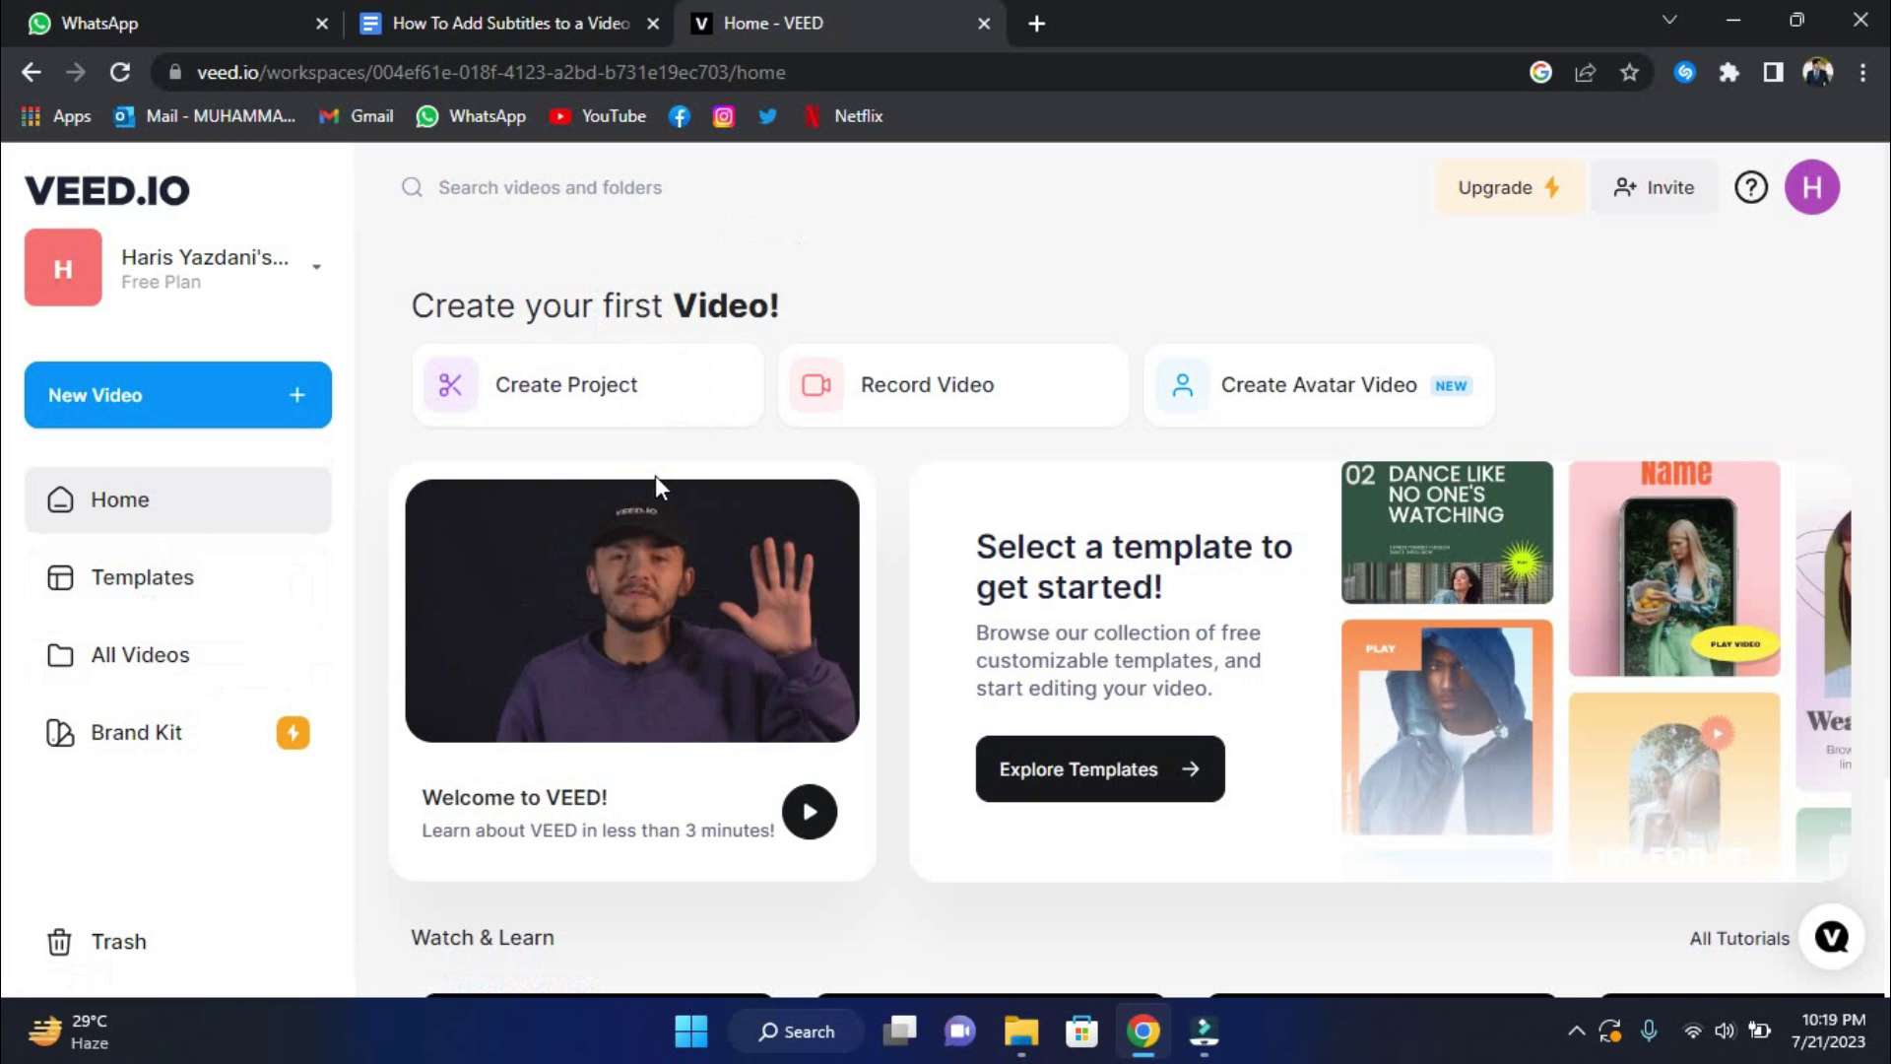
pyautogui.scroll(-1, 660, 489)
pyautogui.scroll(-1, 660, 490)
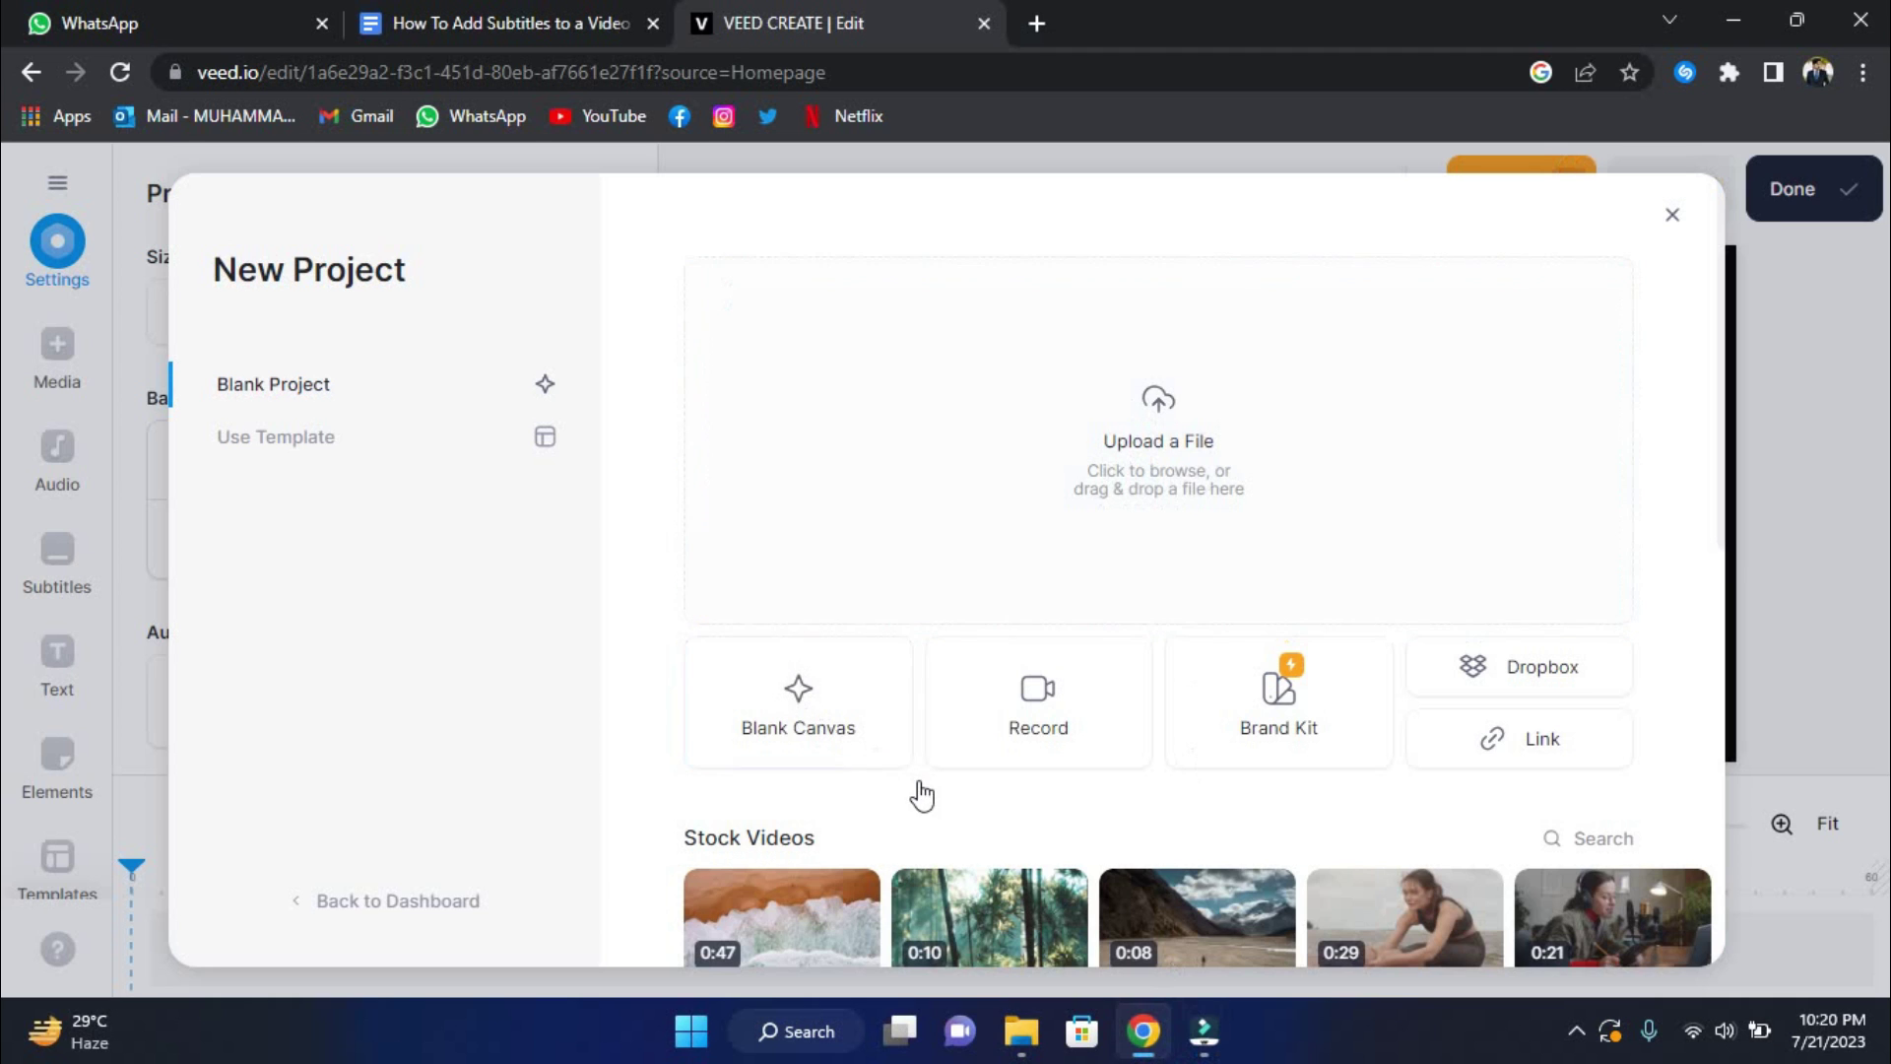
pyautogui.scroll(-1, 922, 797)
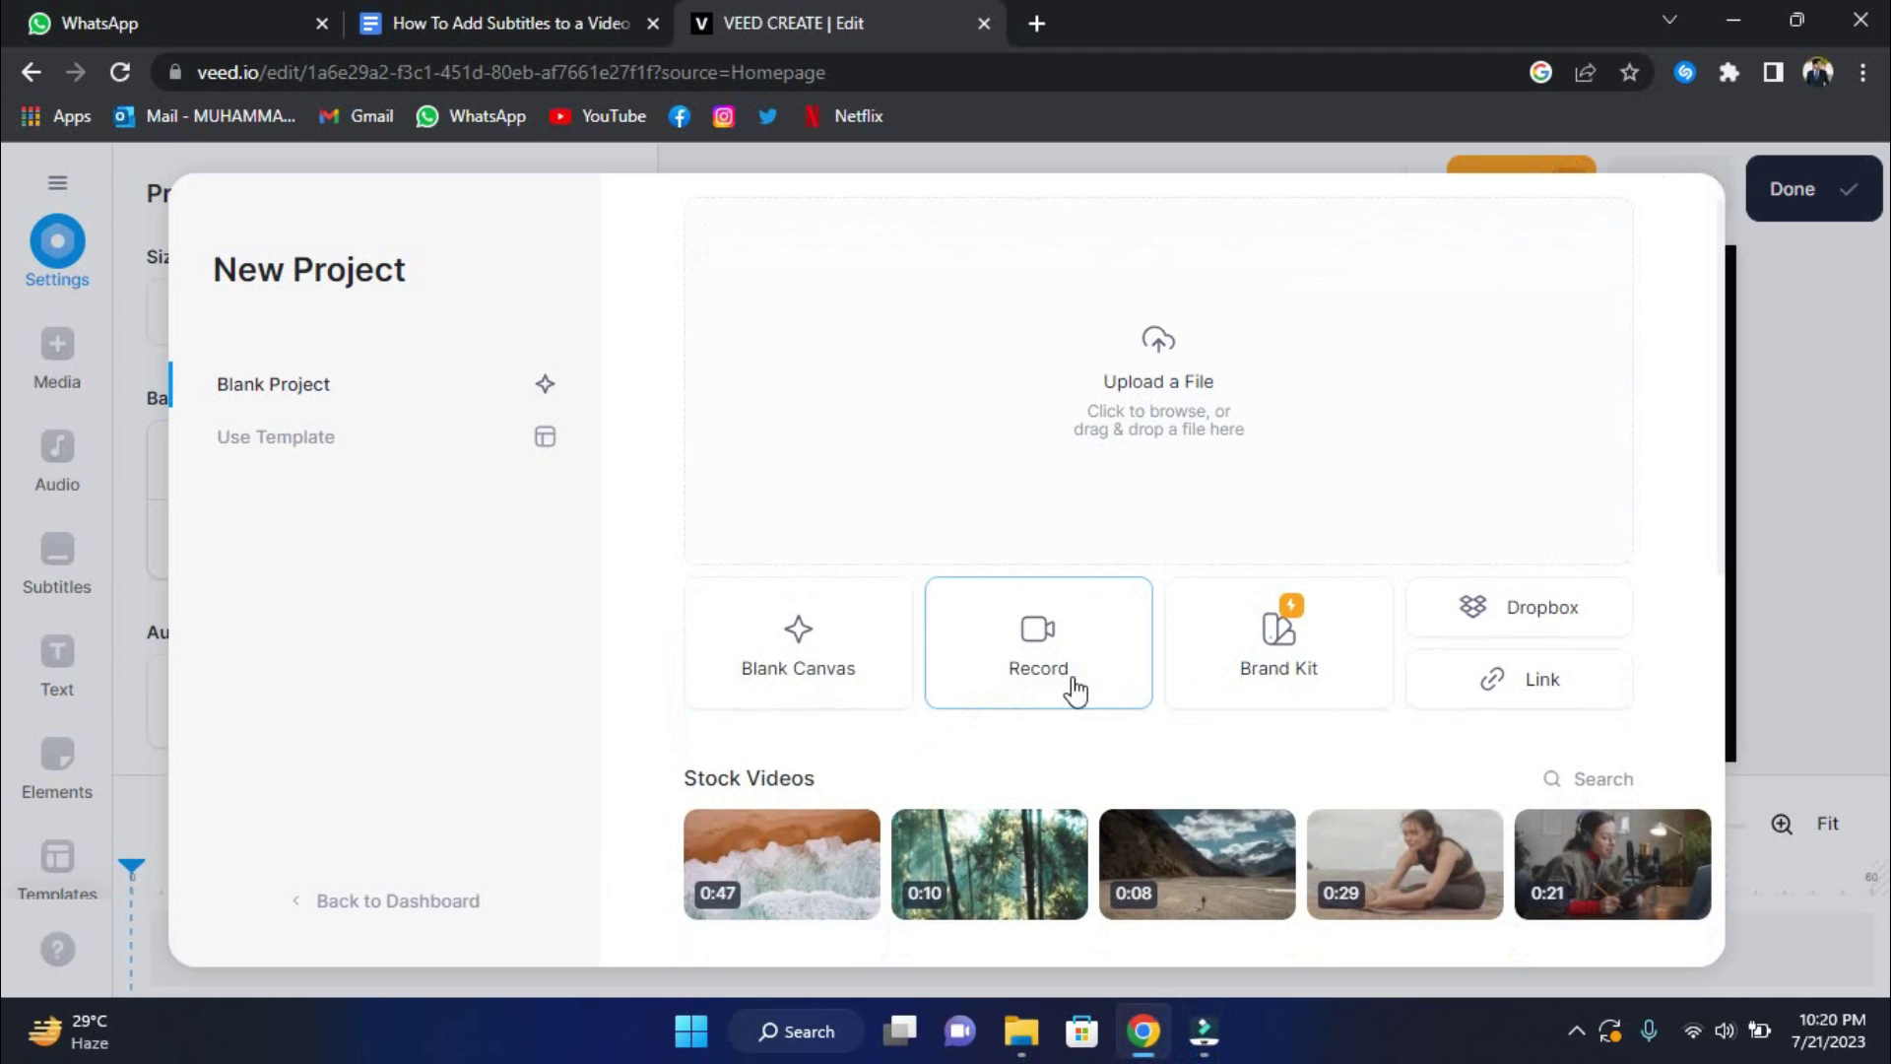
# - Look at the Record options, then return to the New Project dialog for the bamboo forest stock clip
pyautogui.click(1067, 644)
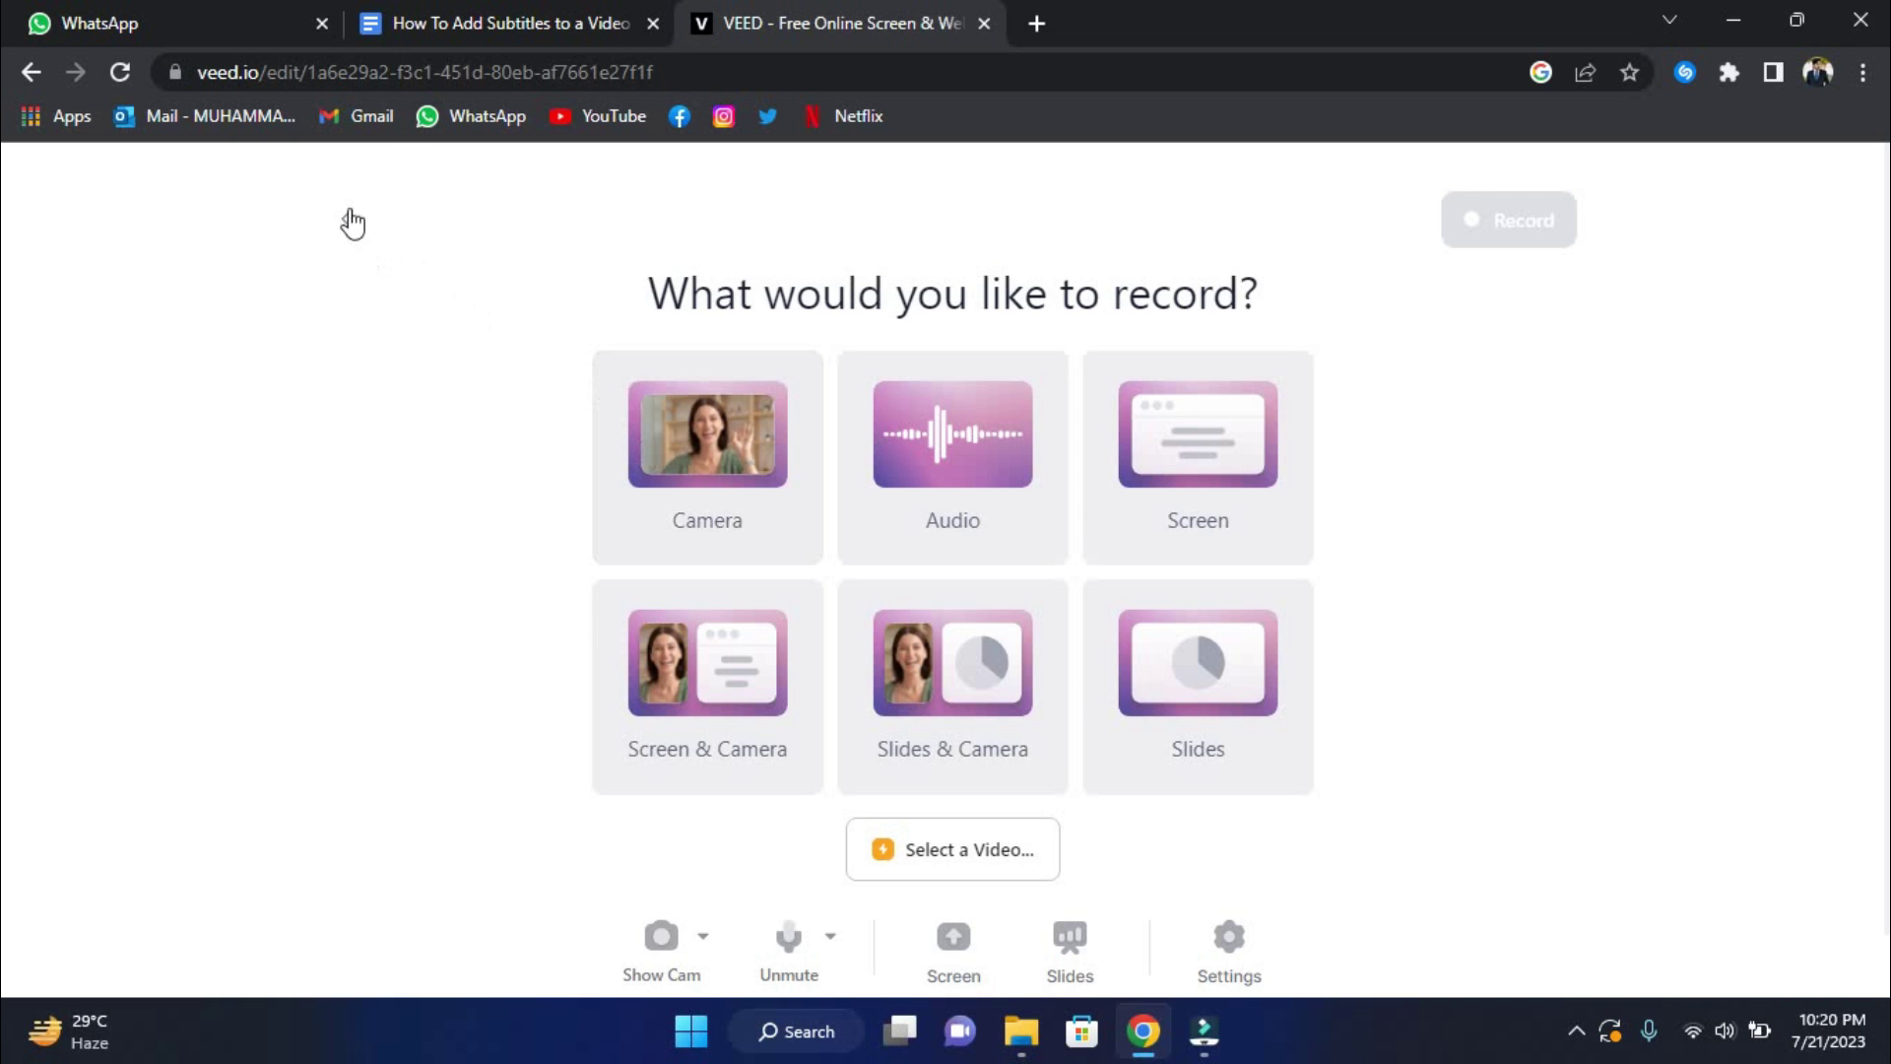
pyautogui.click(381, 207)
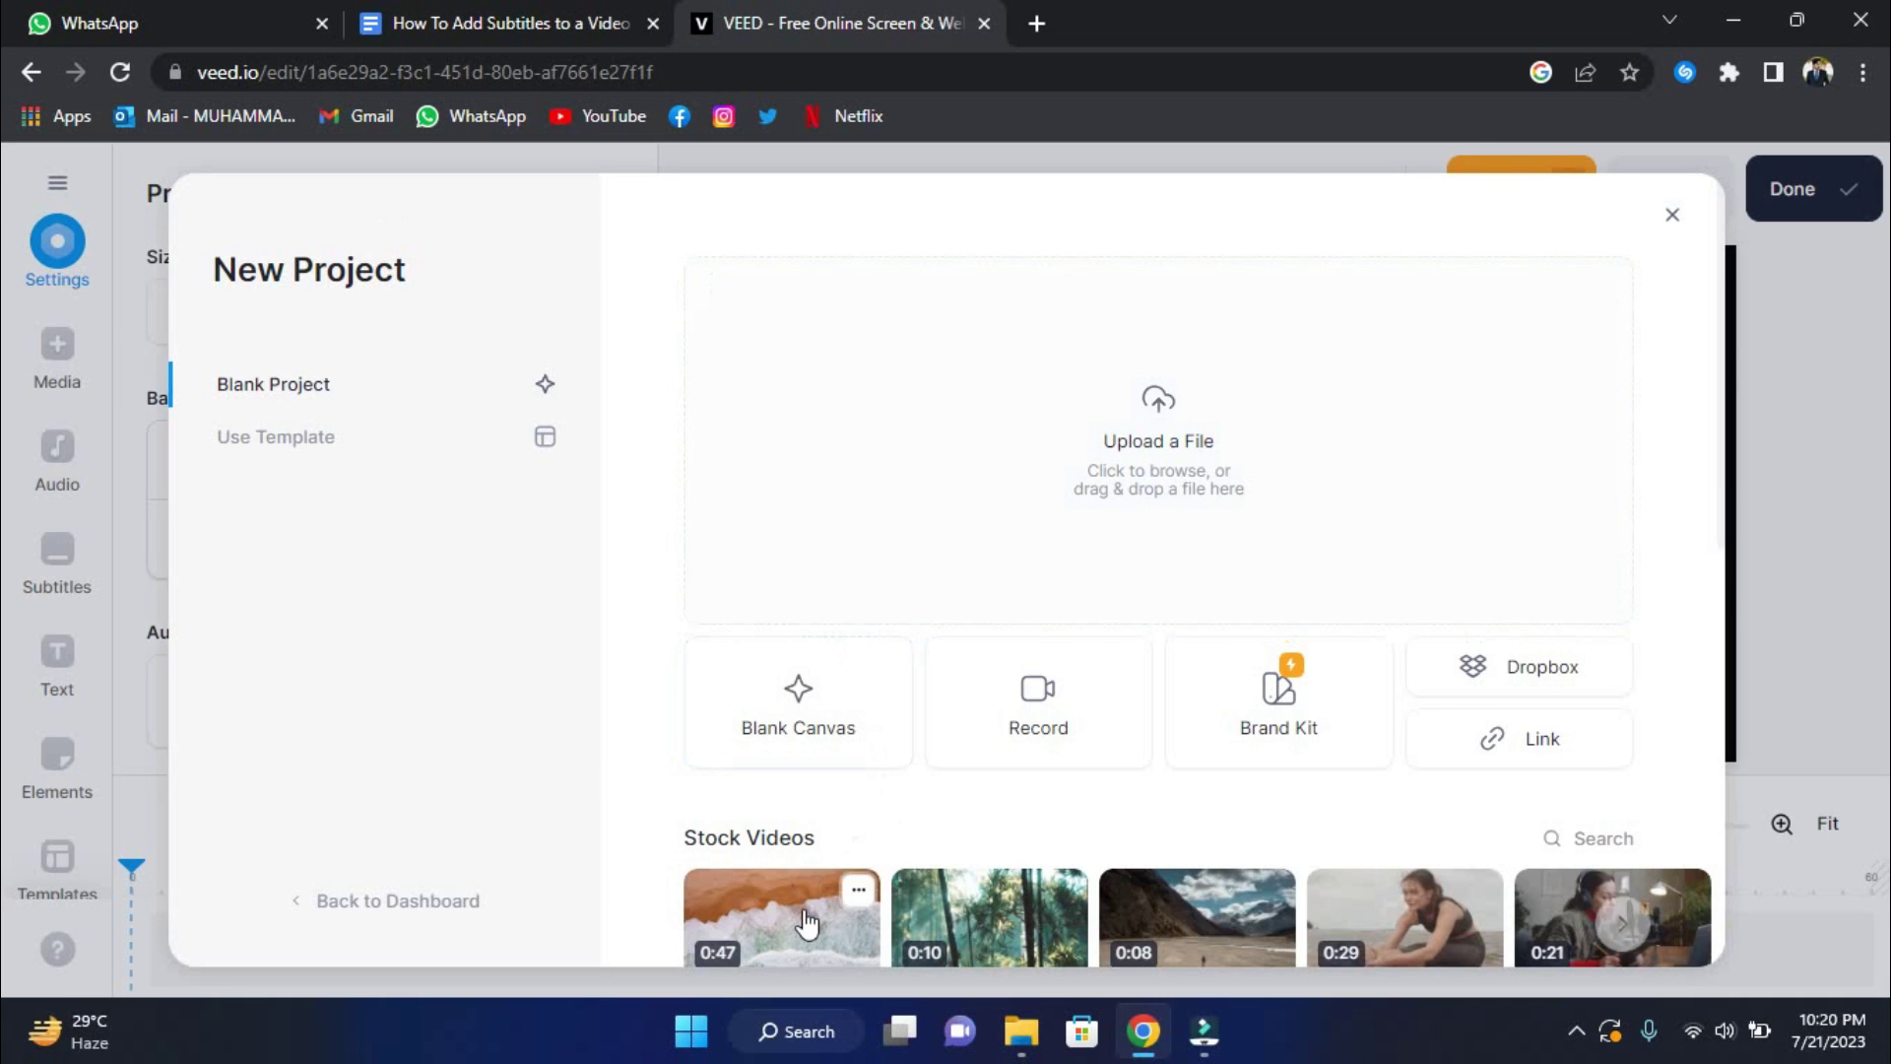
pyautogui.moveTo(989, 916)
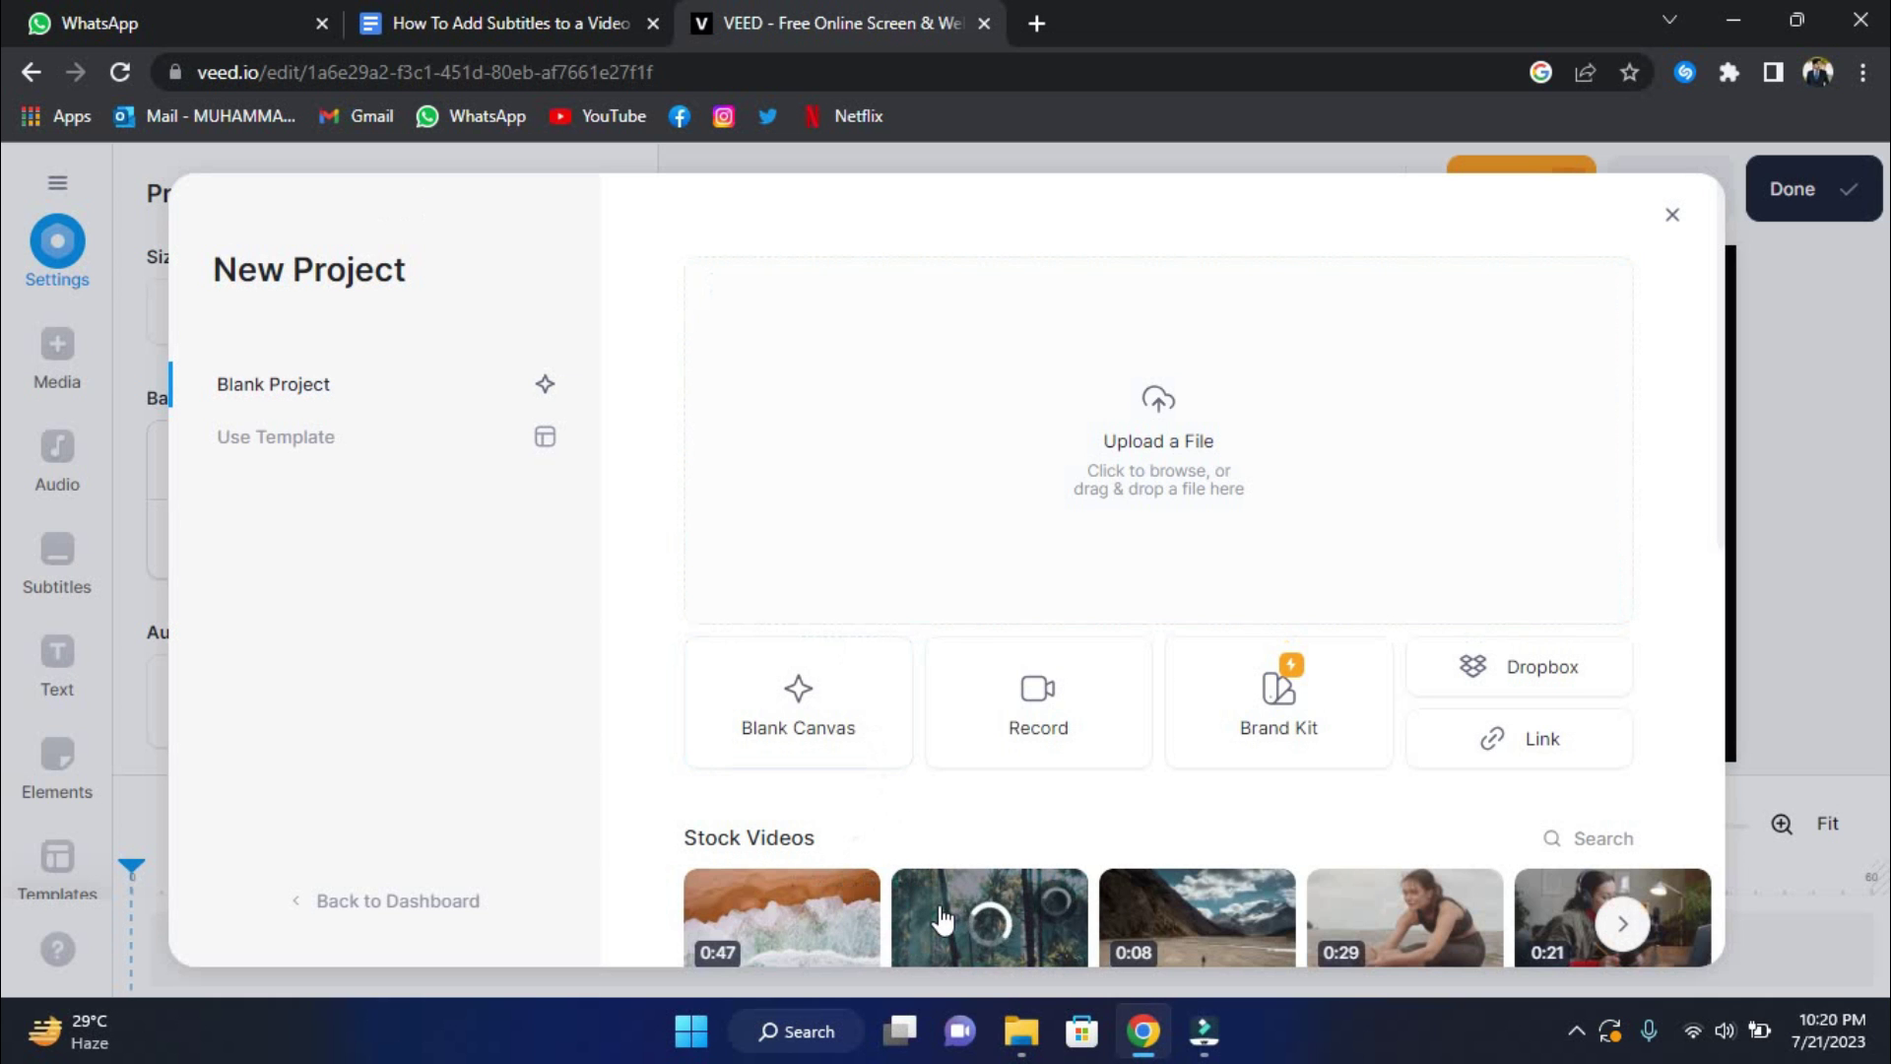
pyautogui.scroll(-2, 941, 919)
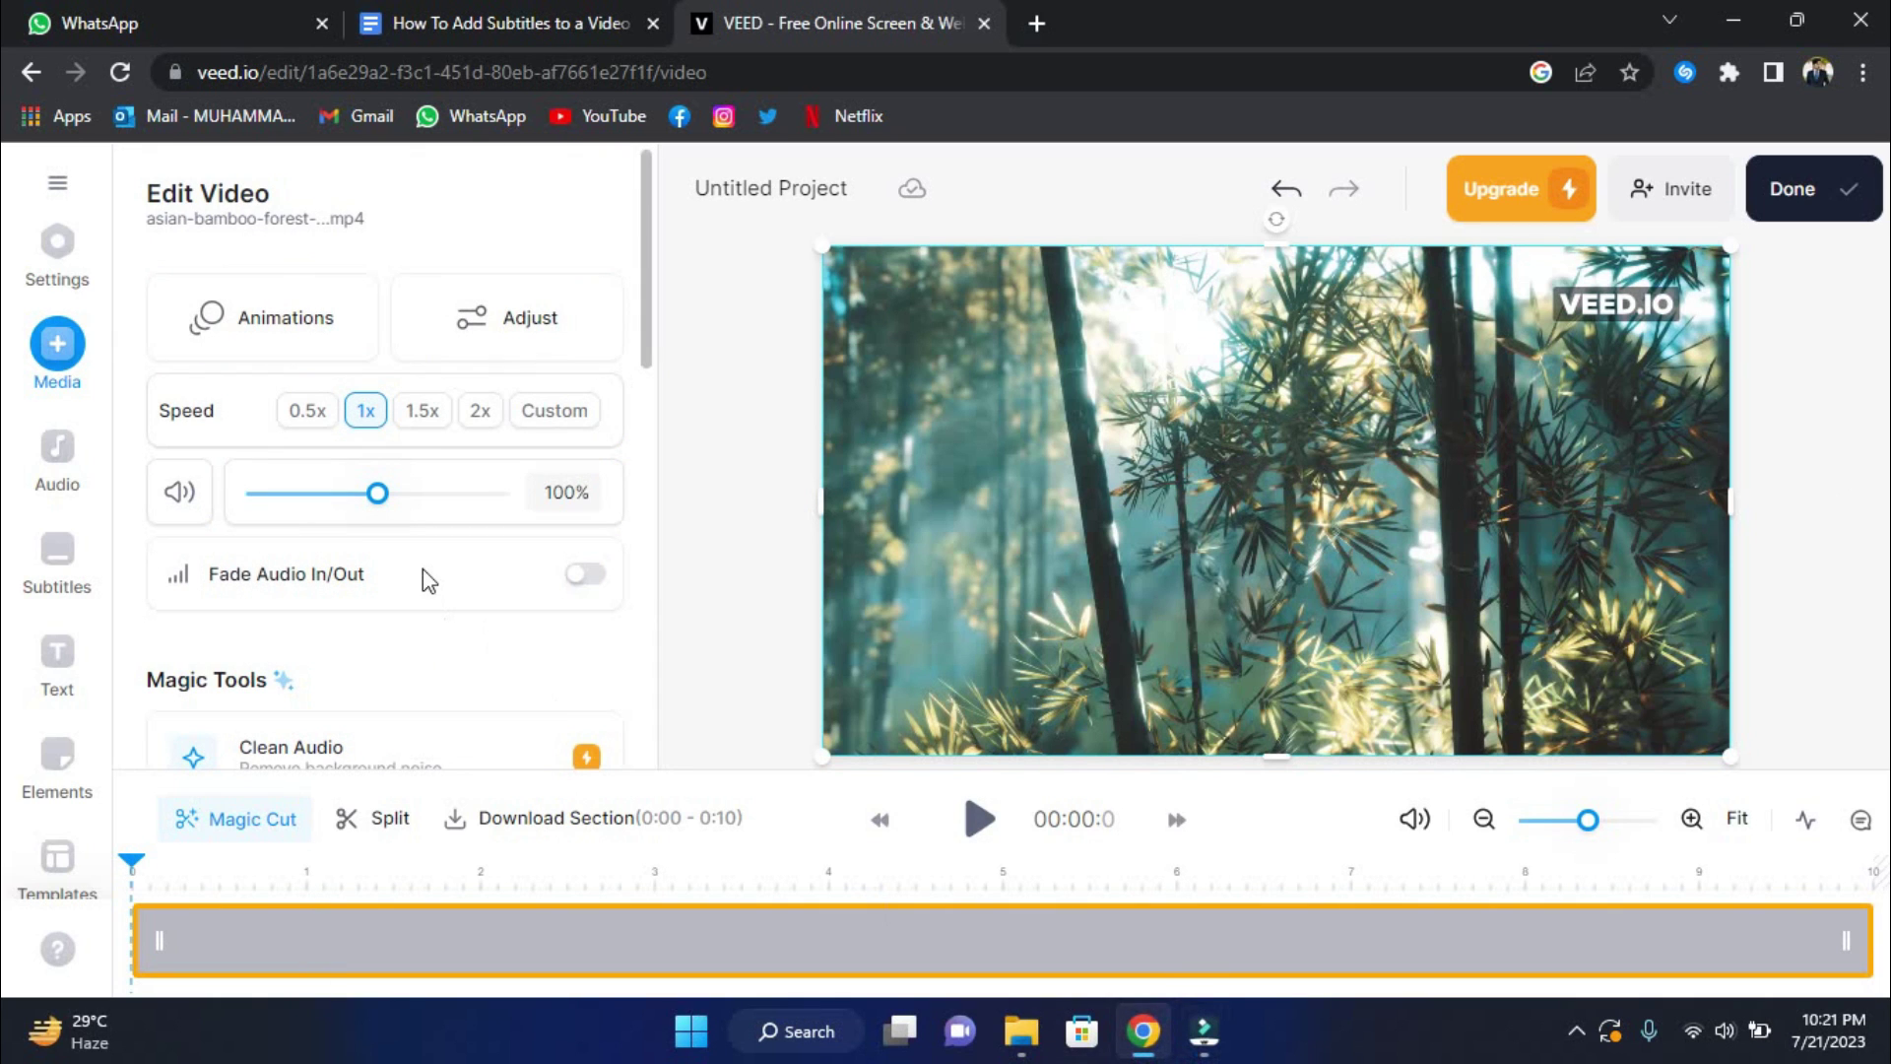
pyautogui.click(55, 281)
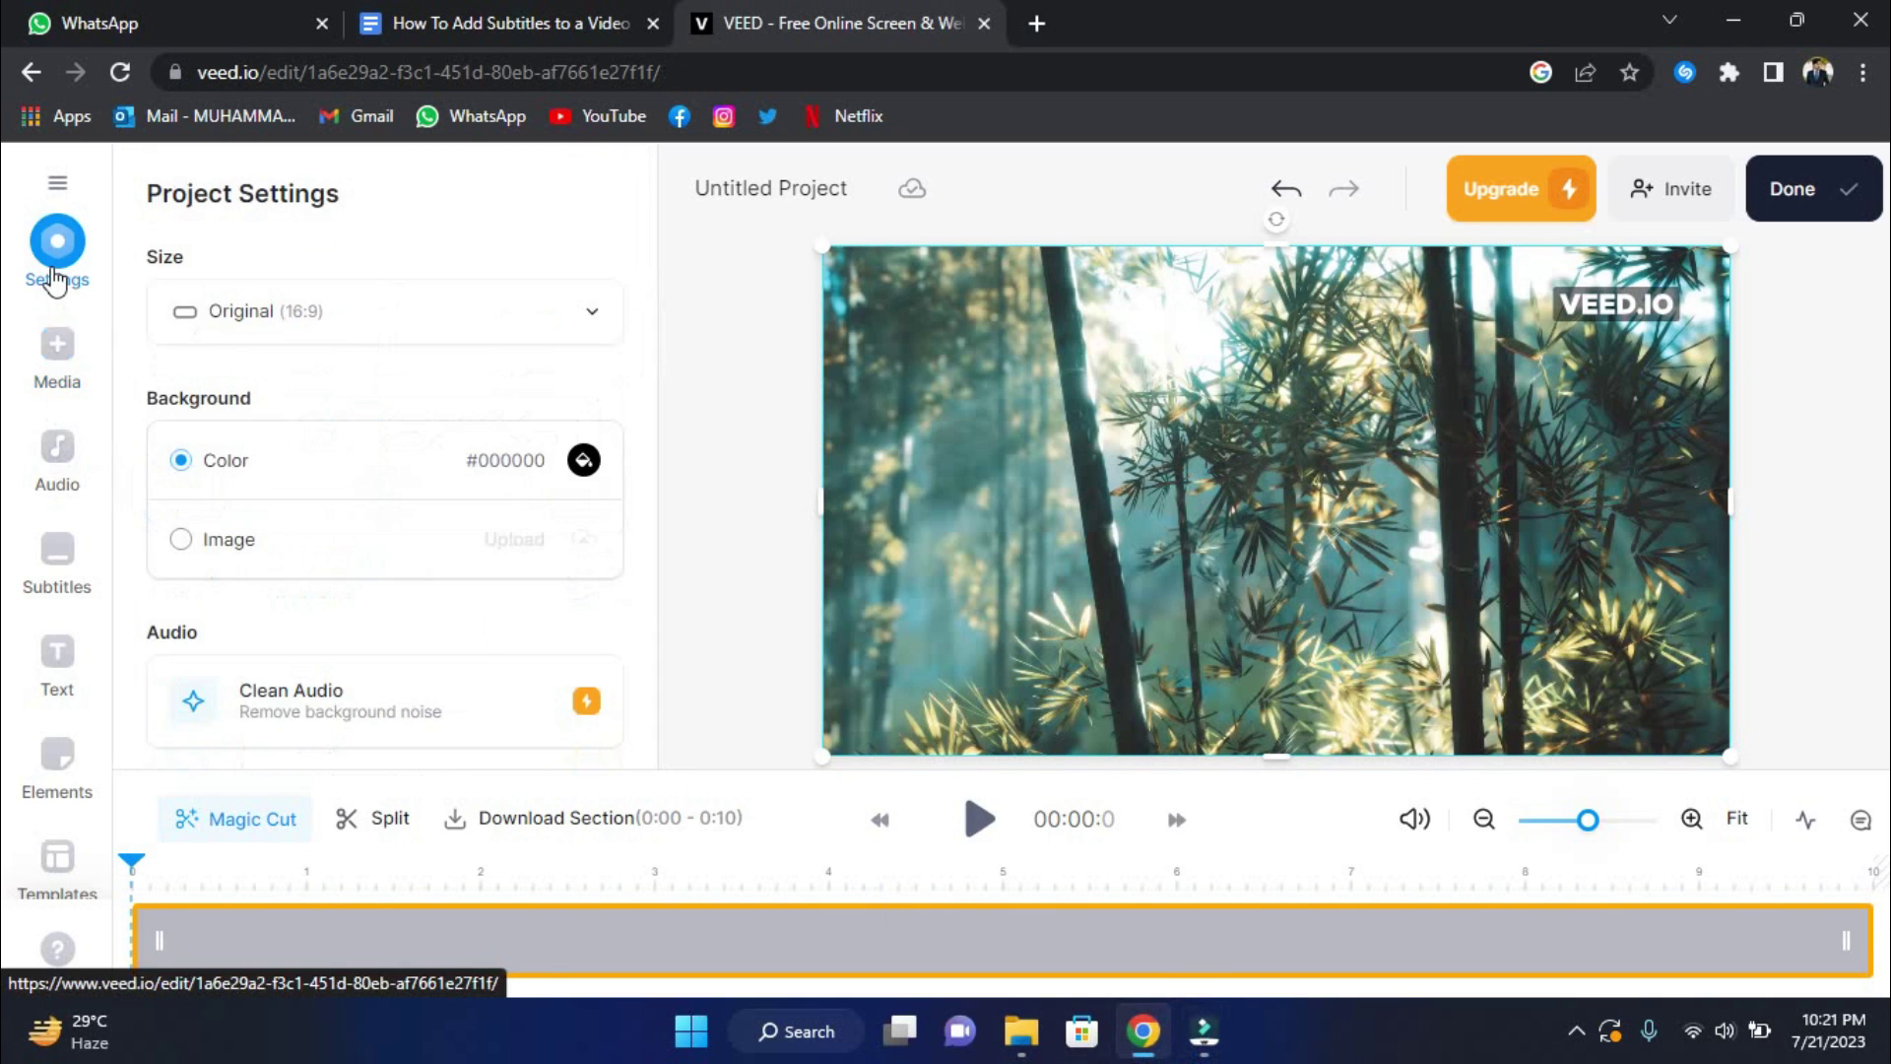
pyautogui.scroll(-3, 292, 429)
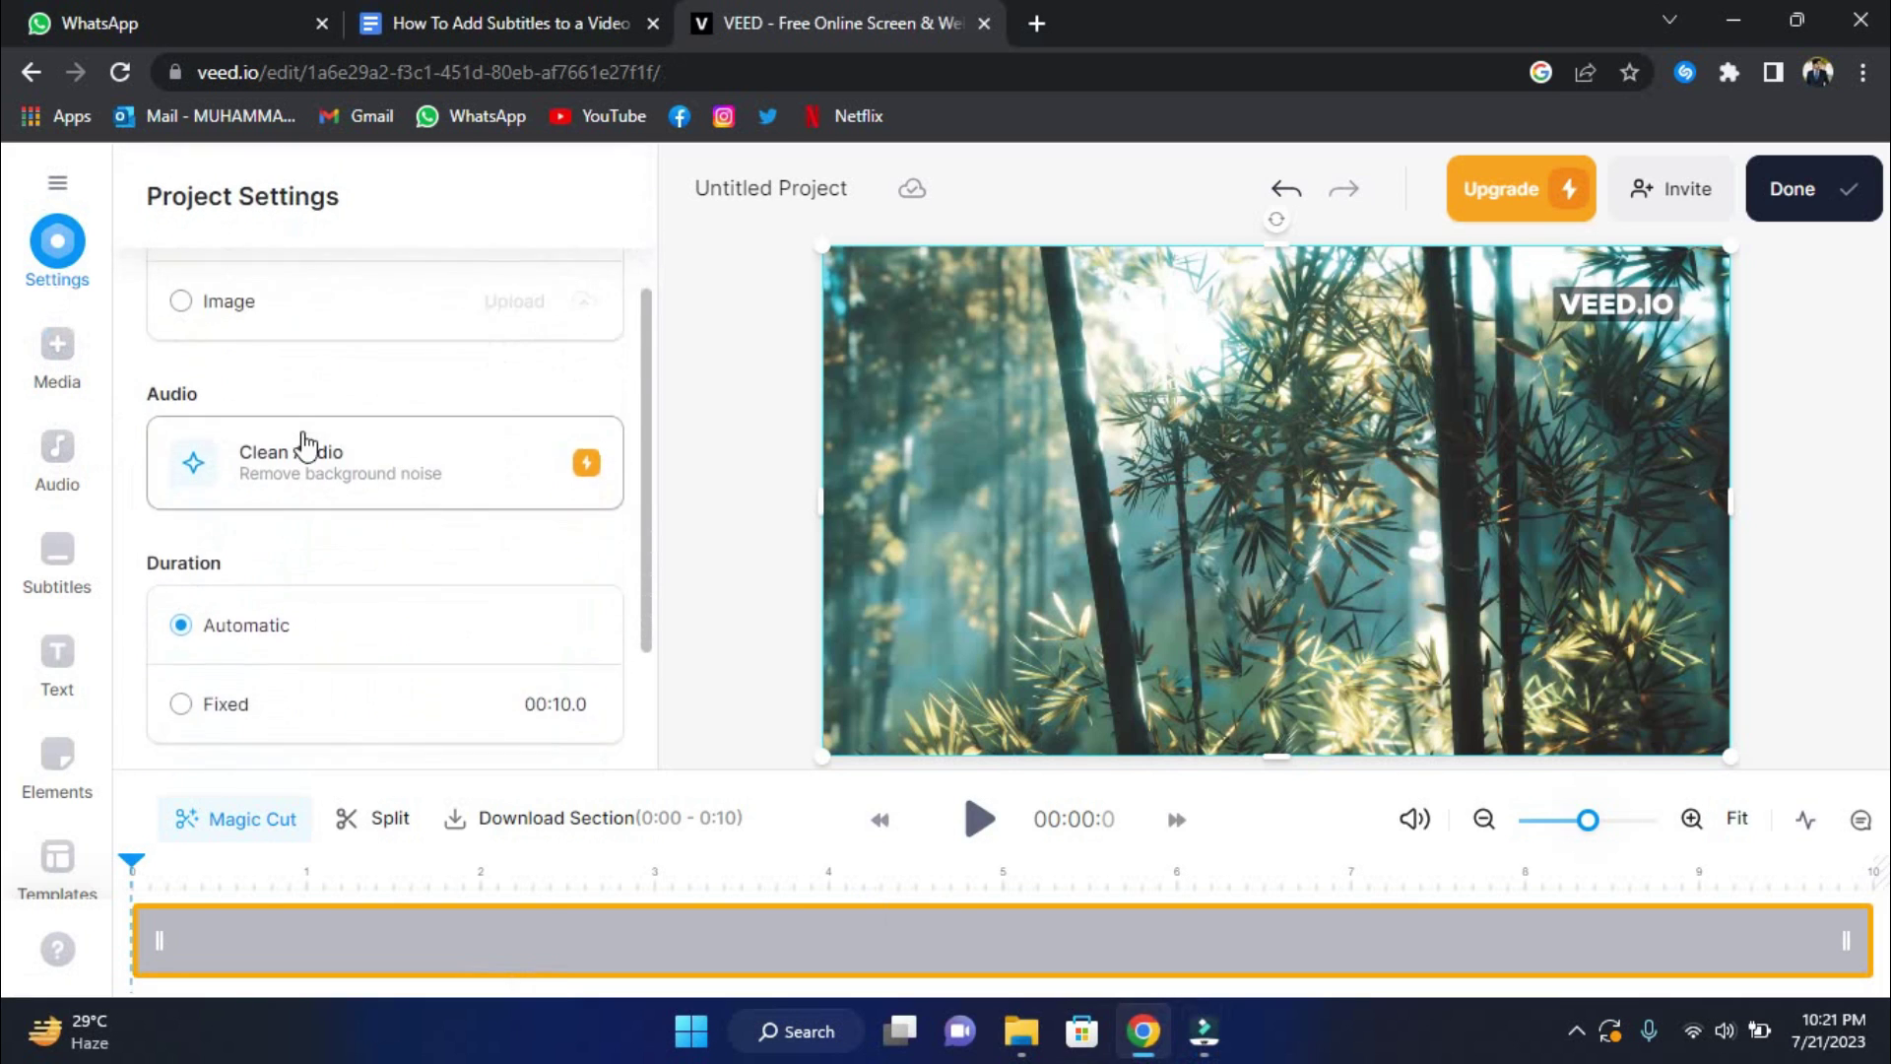
pyautogui.scroll(-1, 264, 493)
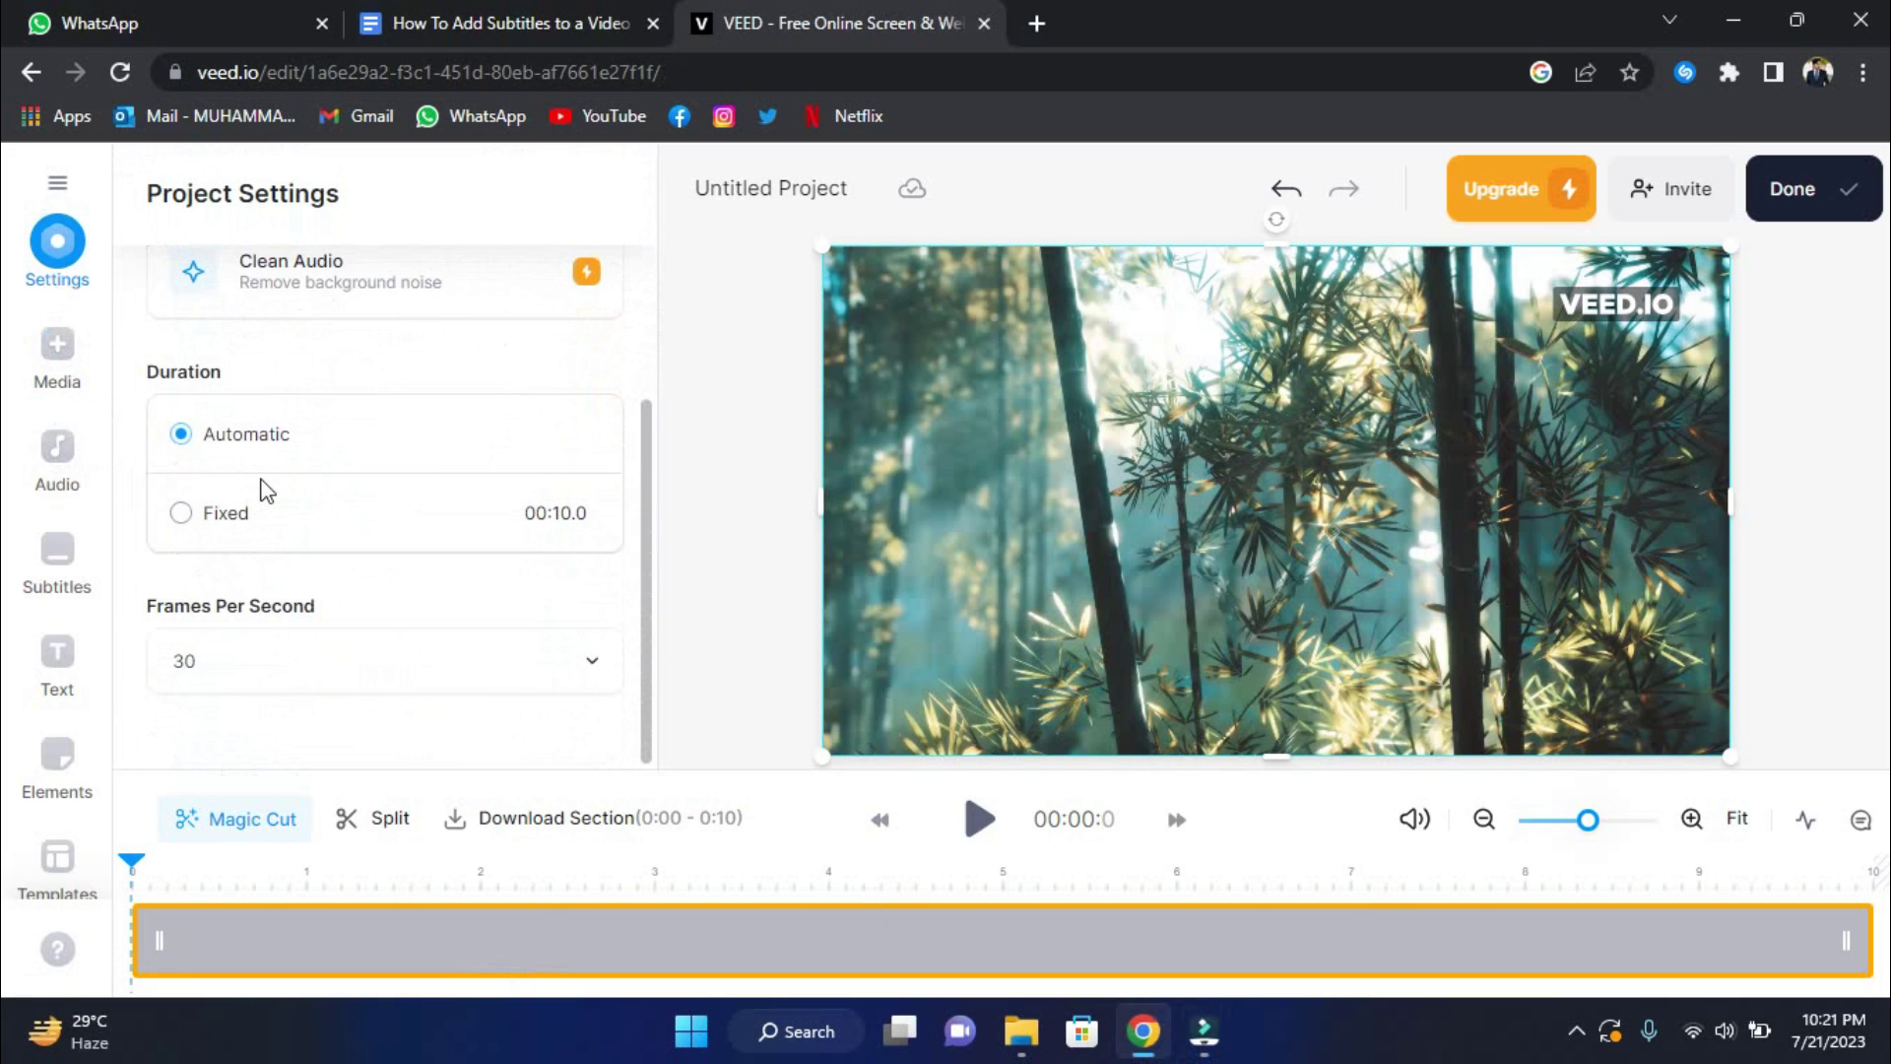
pyautogui.rightClick(288, 948)
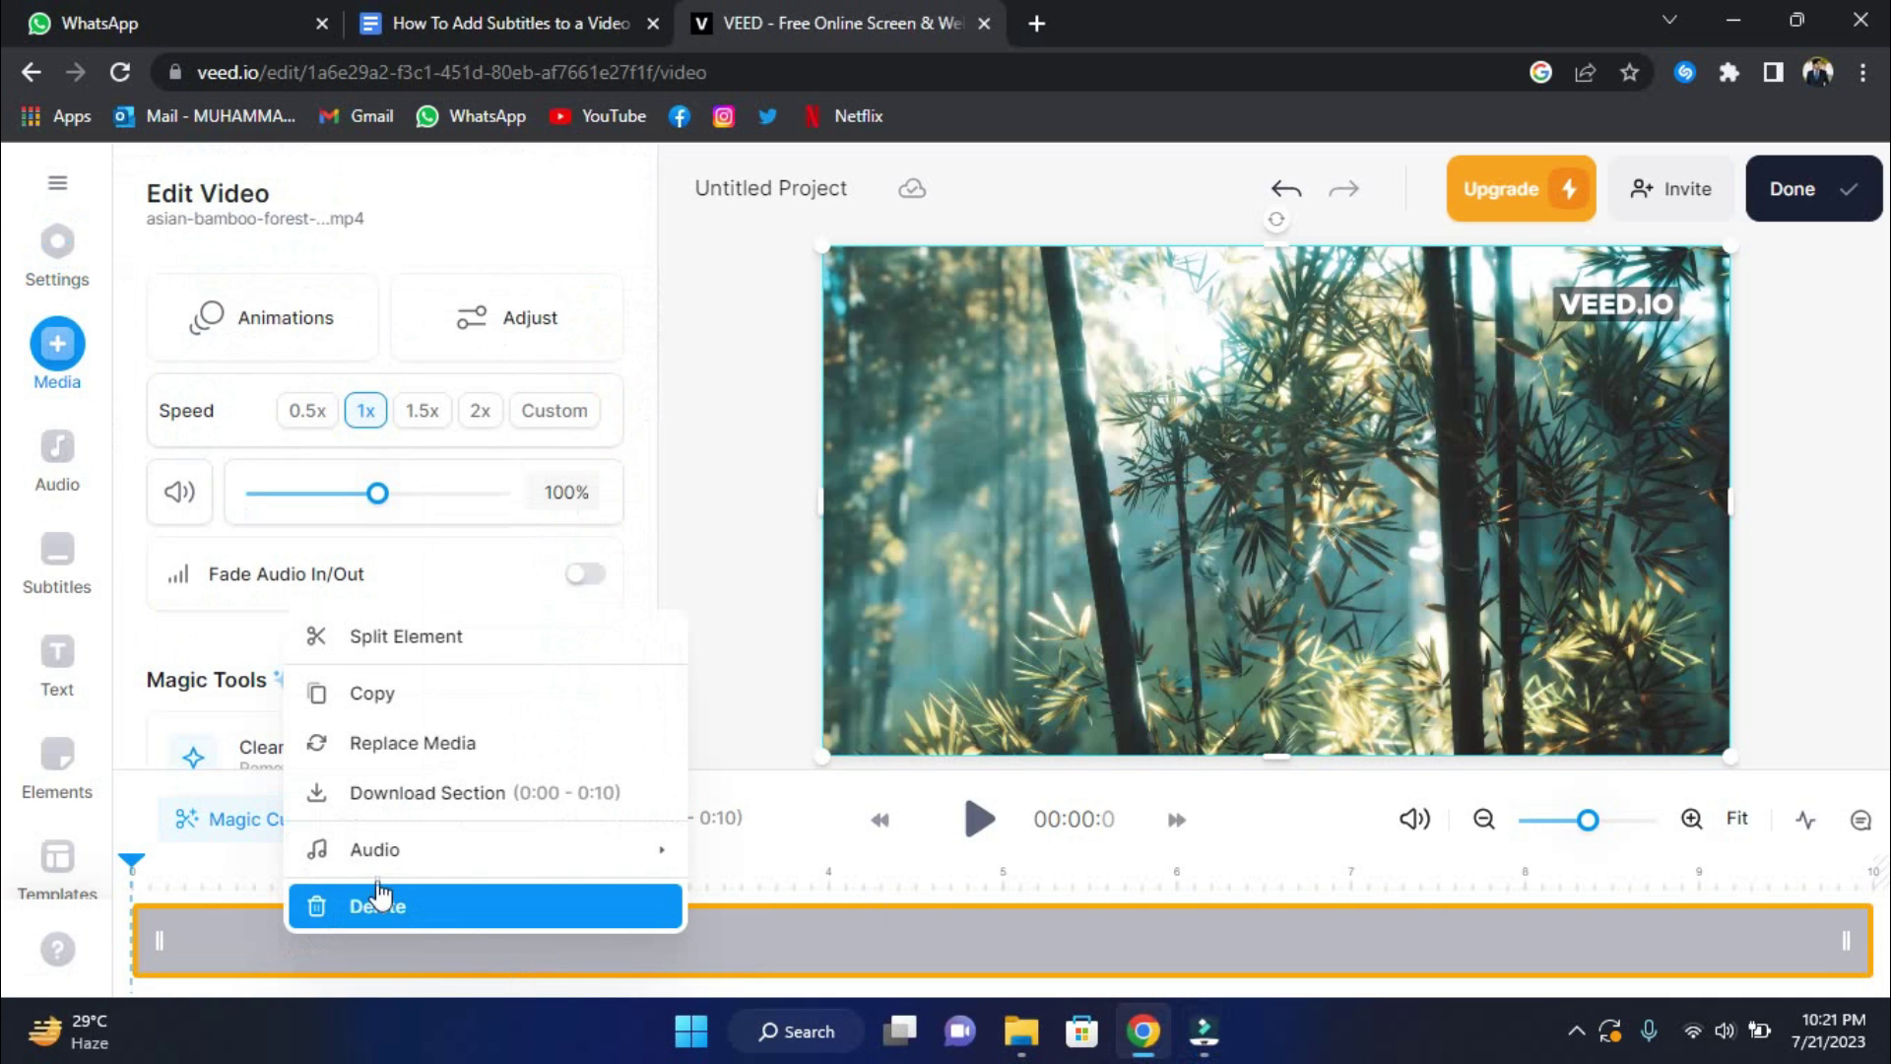
pyautogui.click(826, 753)
pyautogui.moveTo(827, 753); pyautogui.dragTo(811, 727)
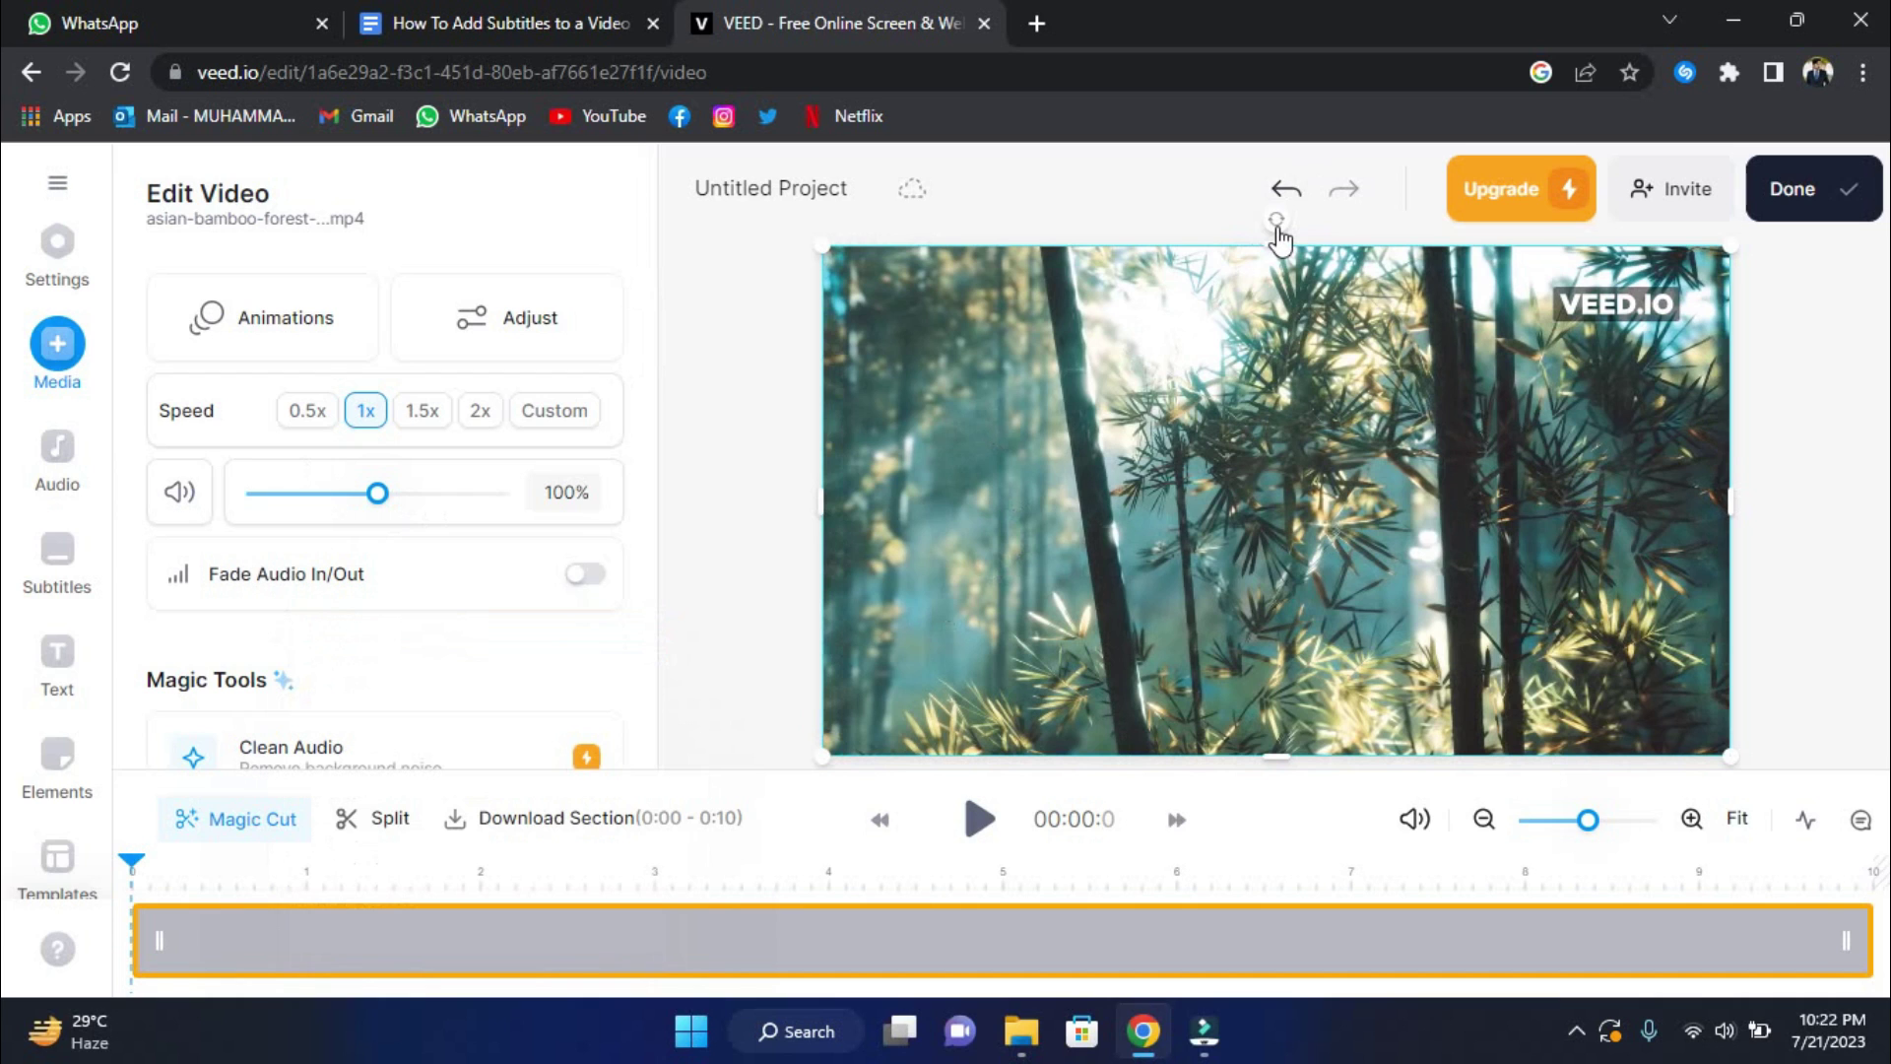
# - Deselect the clip and bring up the Subtitles panel with its ways to add subtitles
pyautogui.click(738, 351)
pyautogui.scroll(-1, 29, 618)
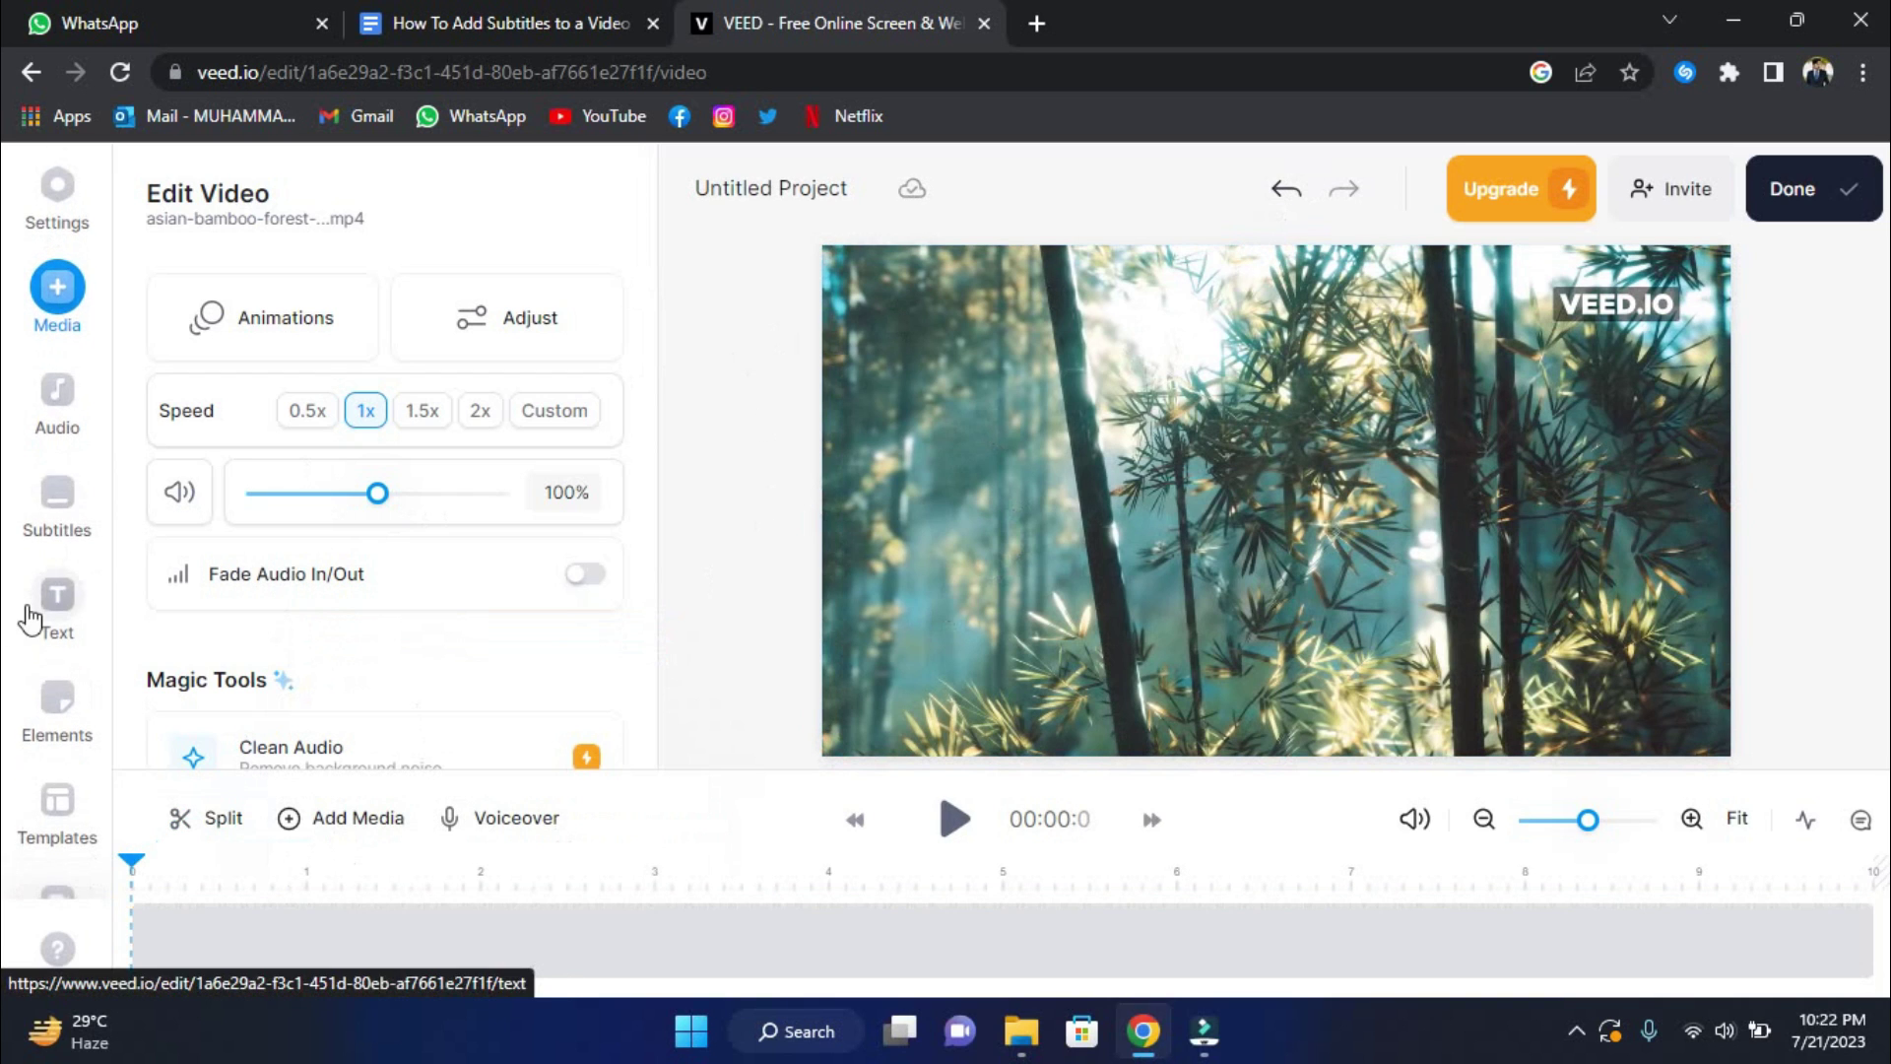
pyautogui.click(62, 524)
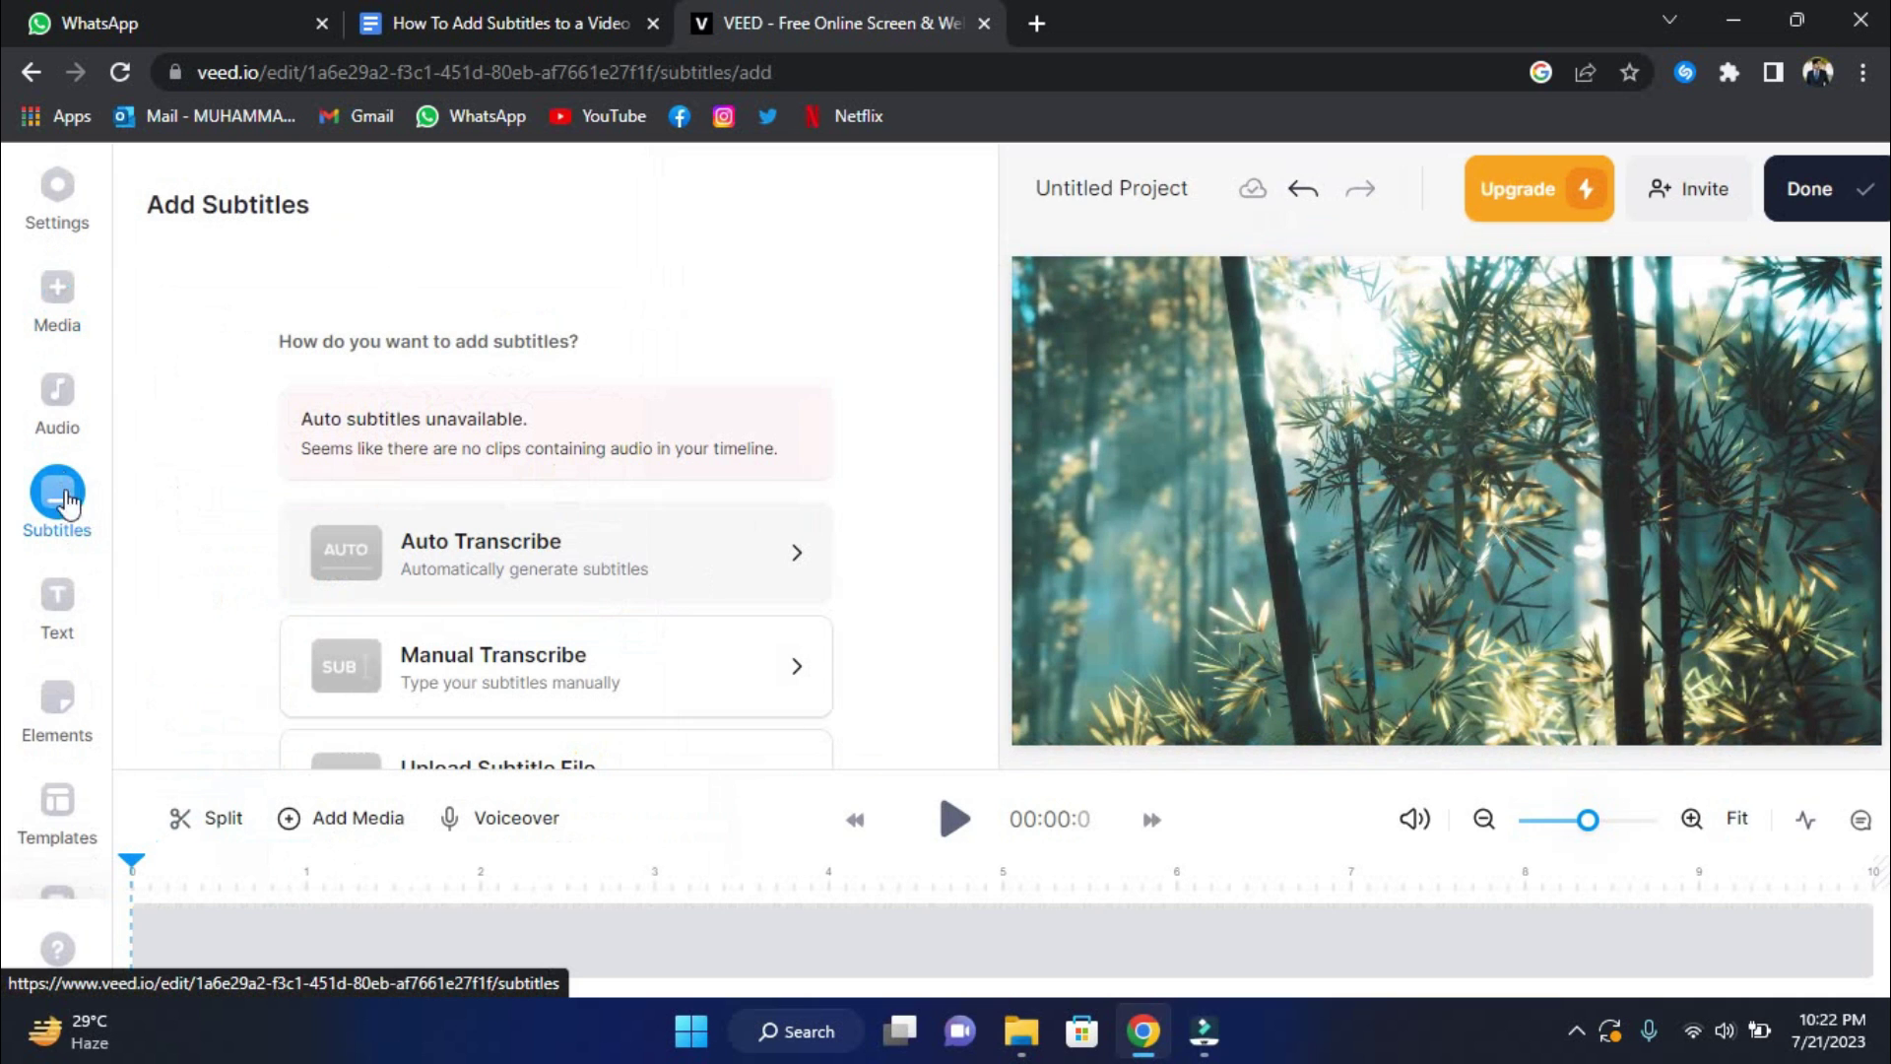
pyautogui.scroll(-2, 719, 532)
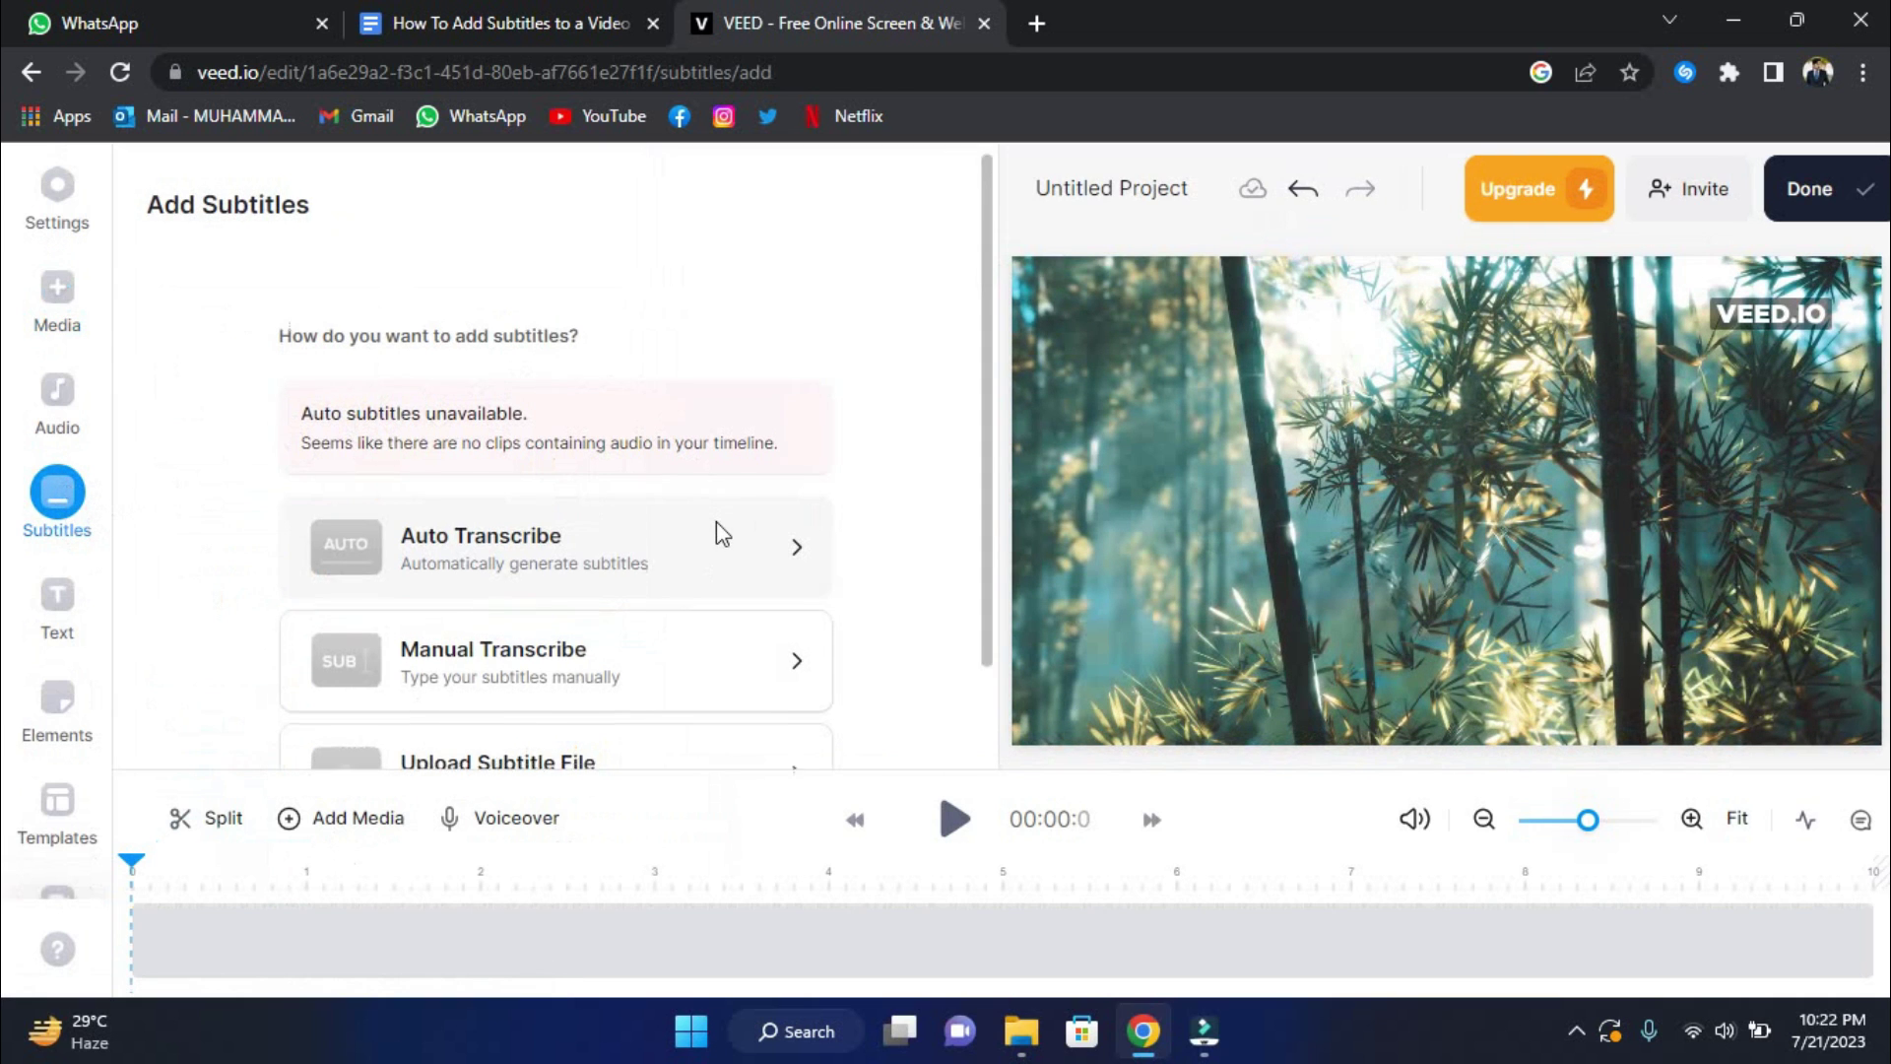
pyautogui.scroll(1, 873, 616)
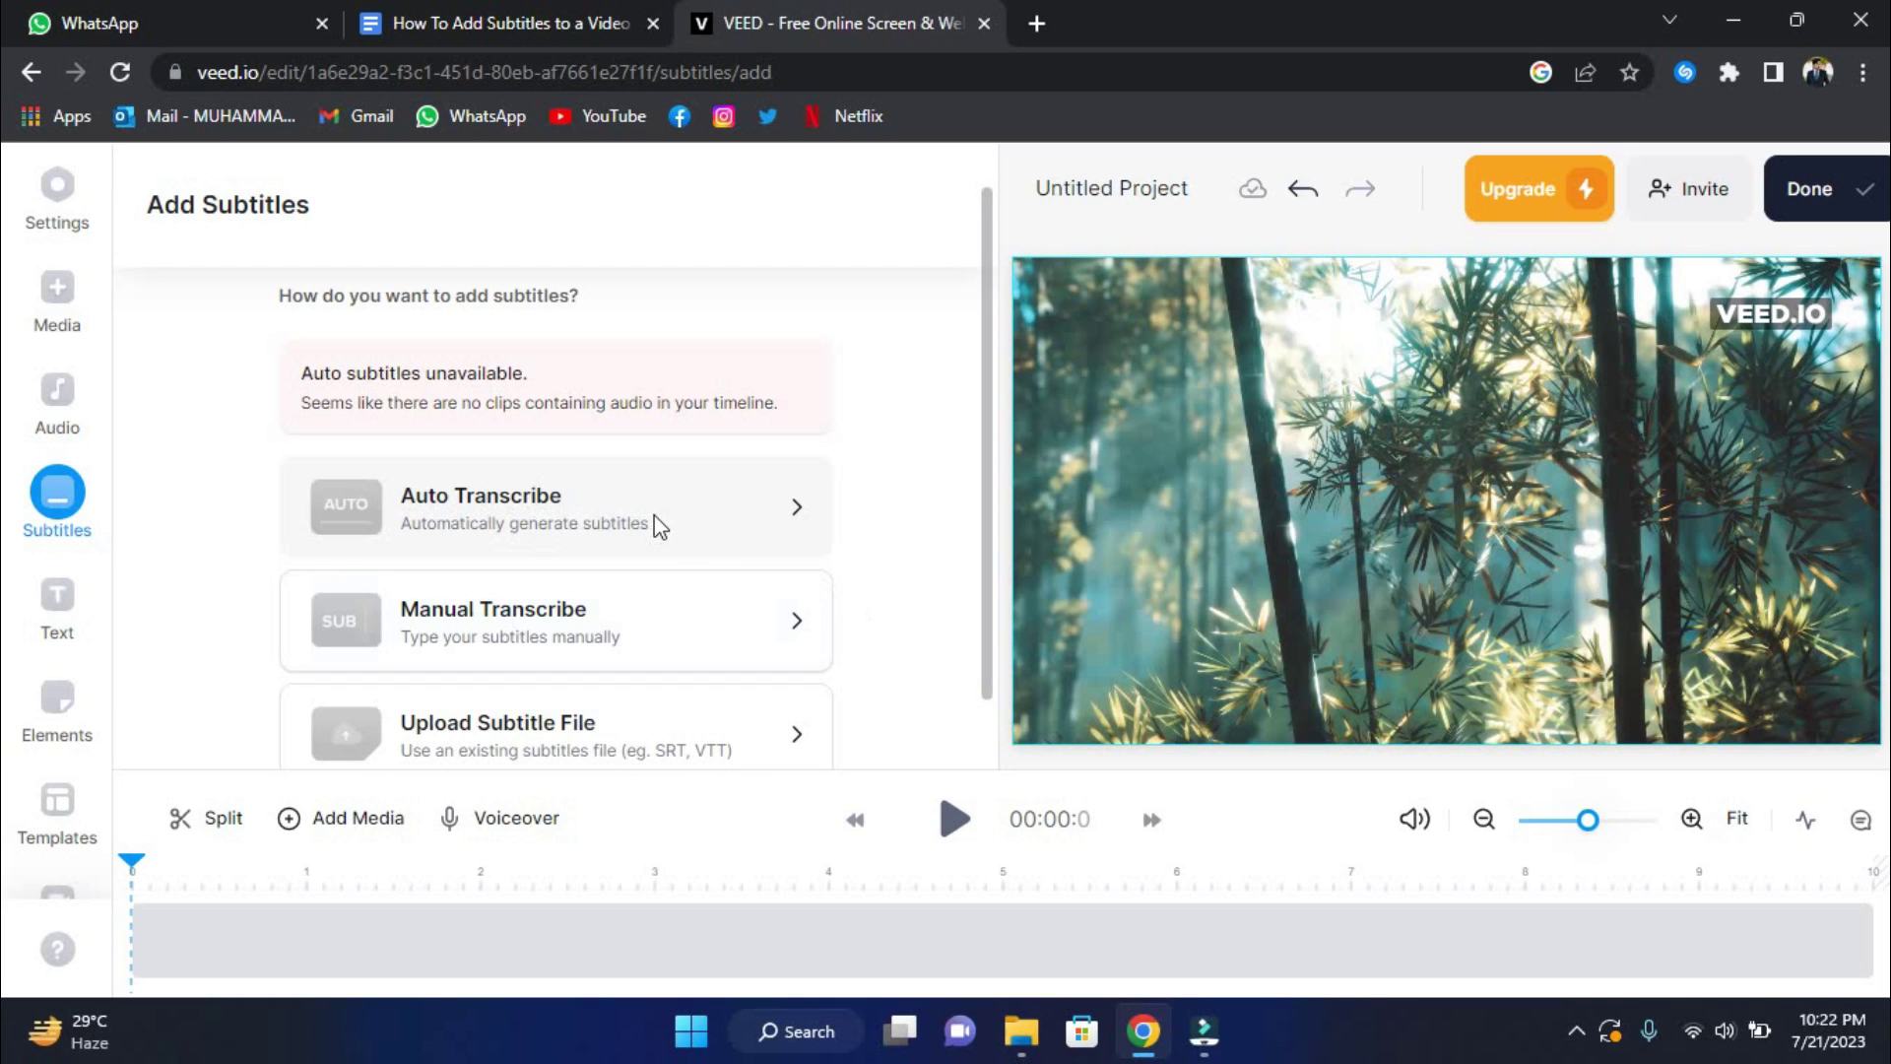
pyautogui.scroll(-1, 657, 526)
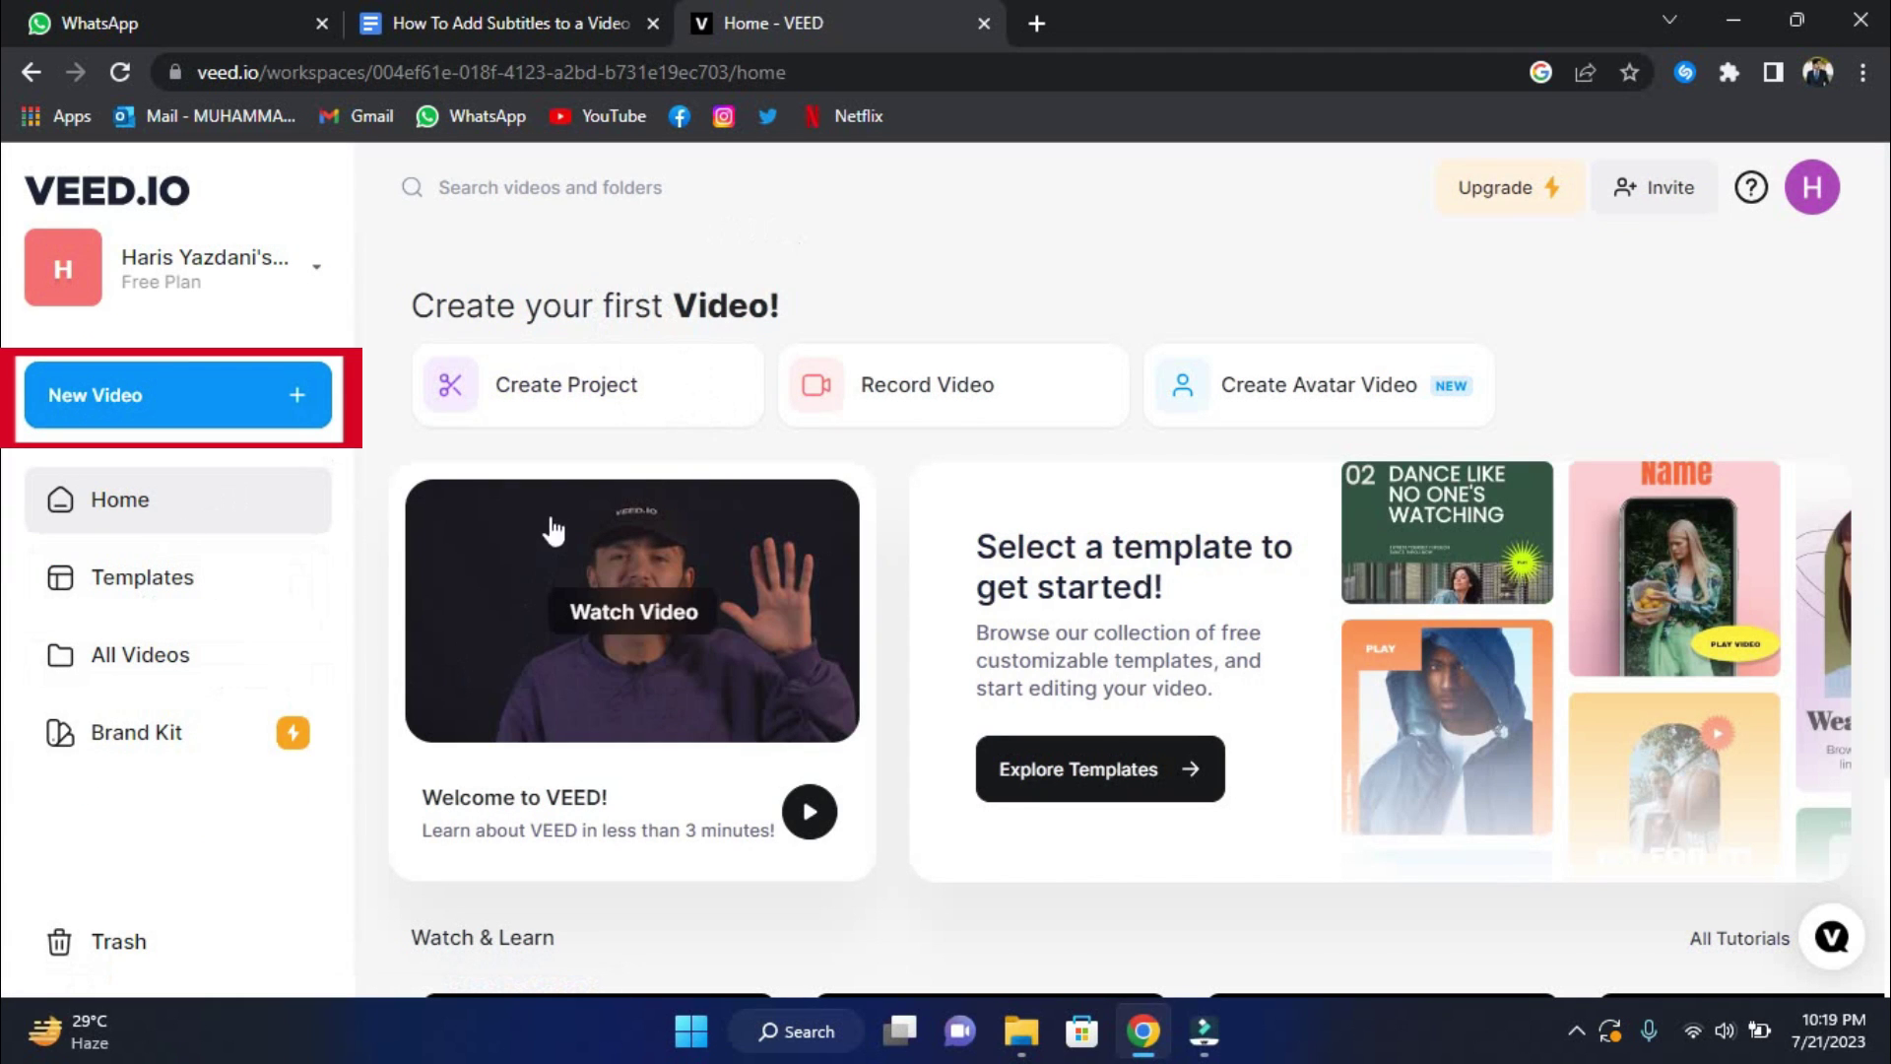
pyautogui.scroll(-1, 661, 478)
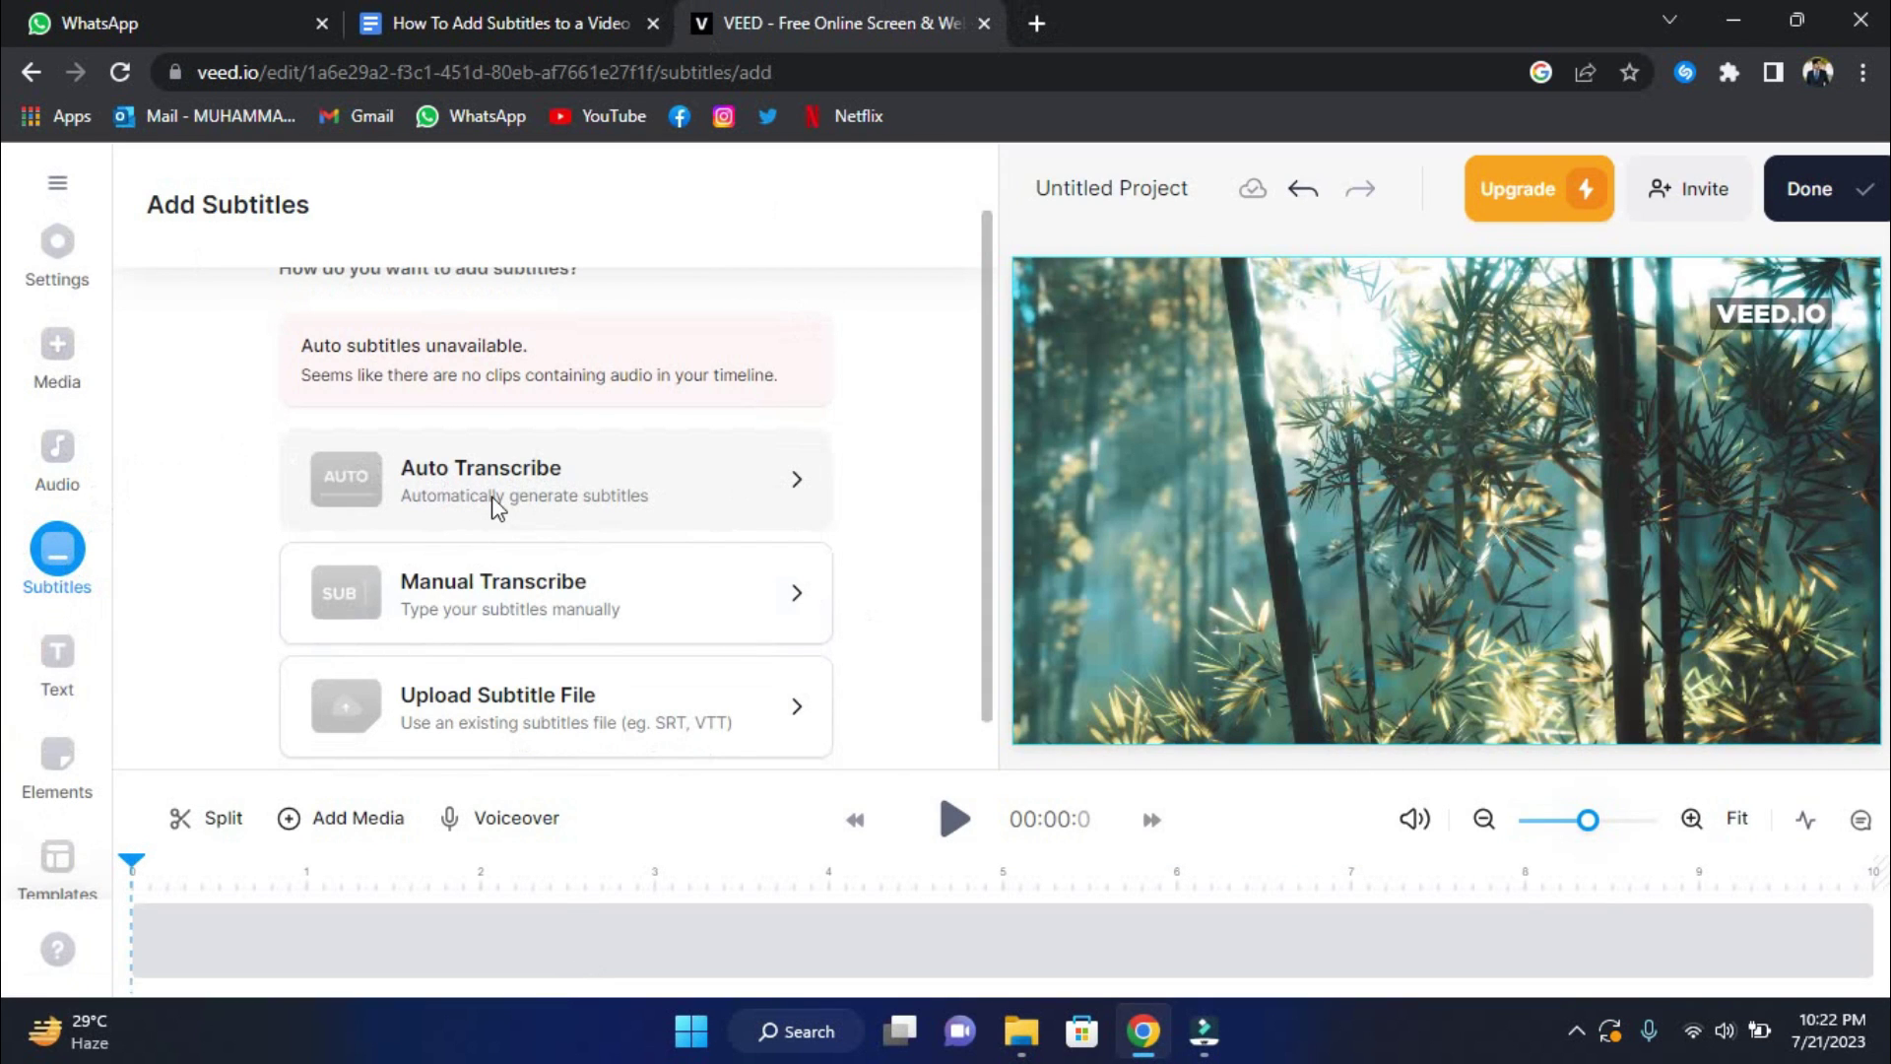
pyautogui.scroll(-1, 494, 507)
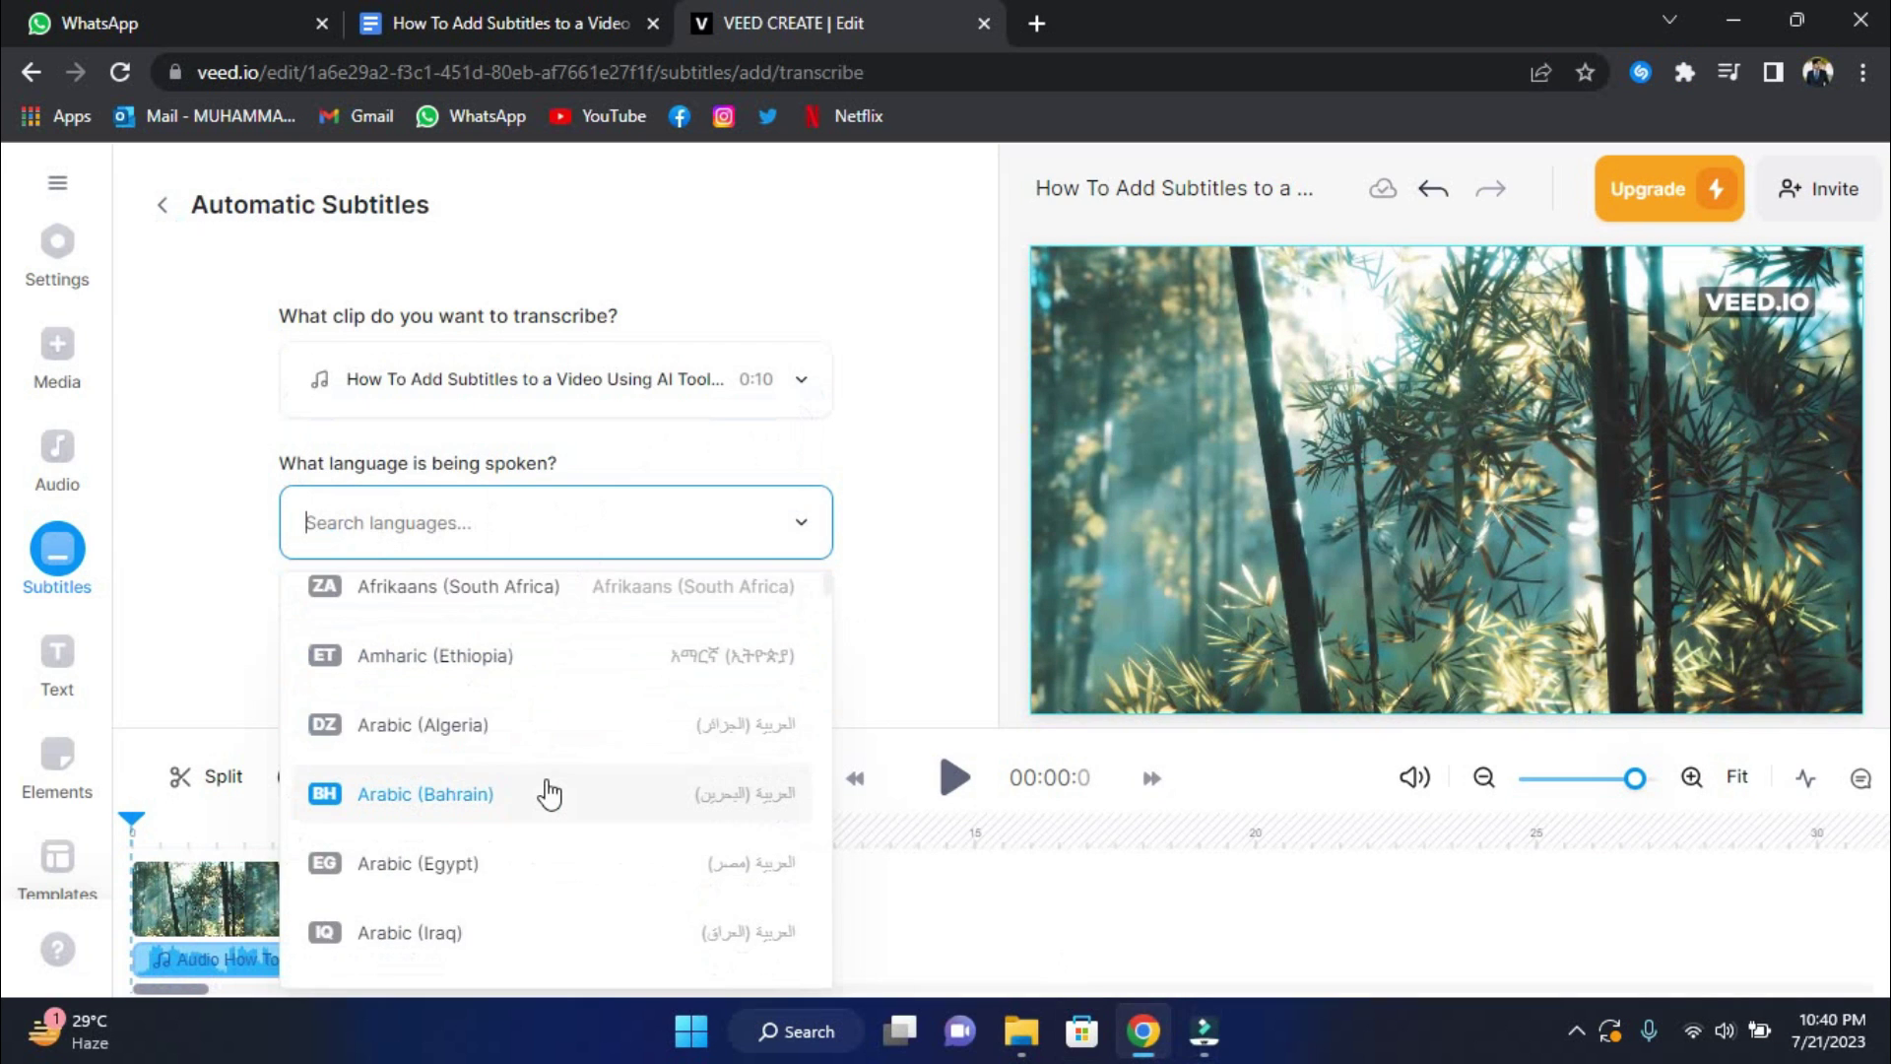
pyautogui.scroll(-2, 541, 789)
pyautogui.scroll(2, 548, 789)
pyautogui.scroll(-1, 467, 717)
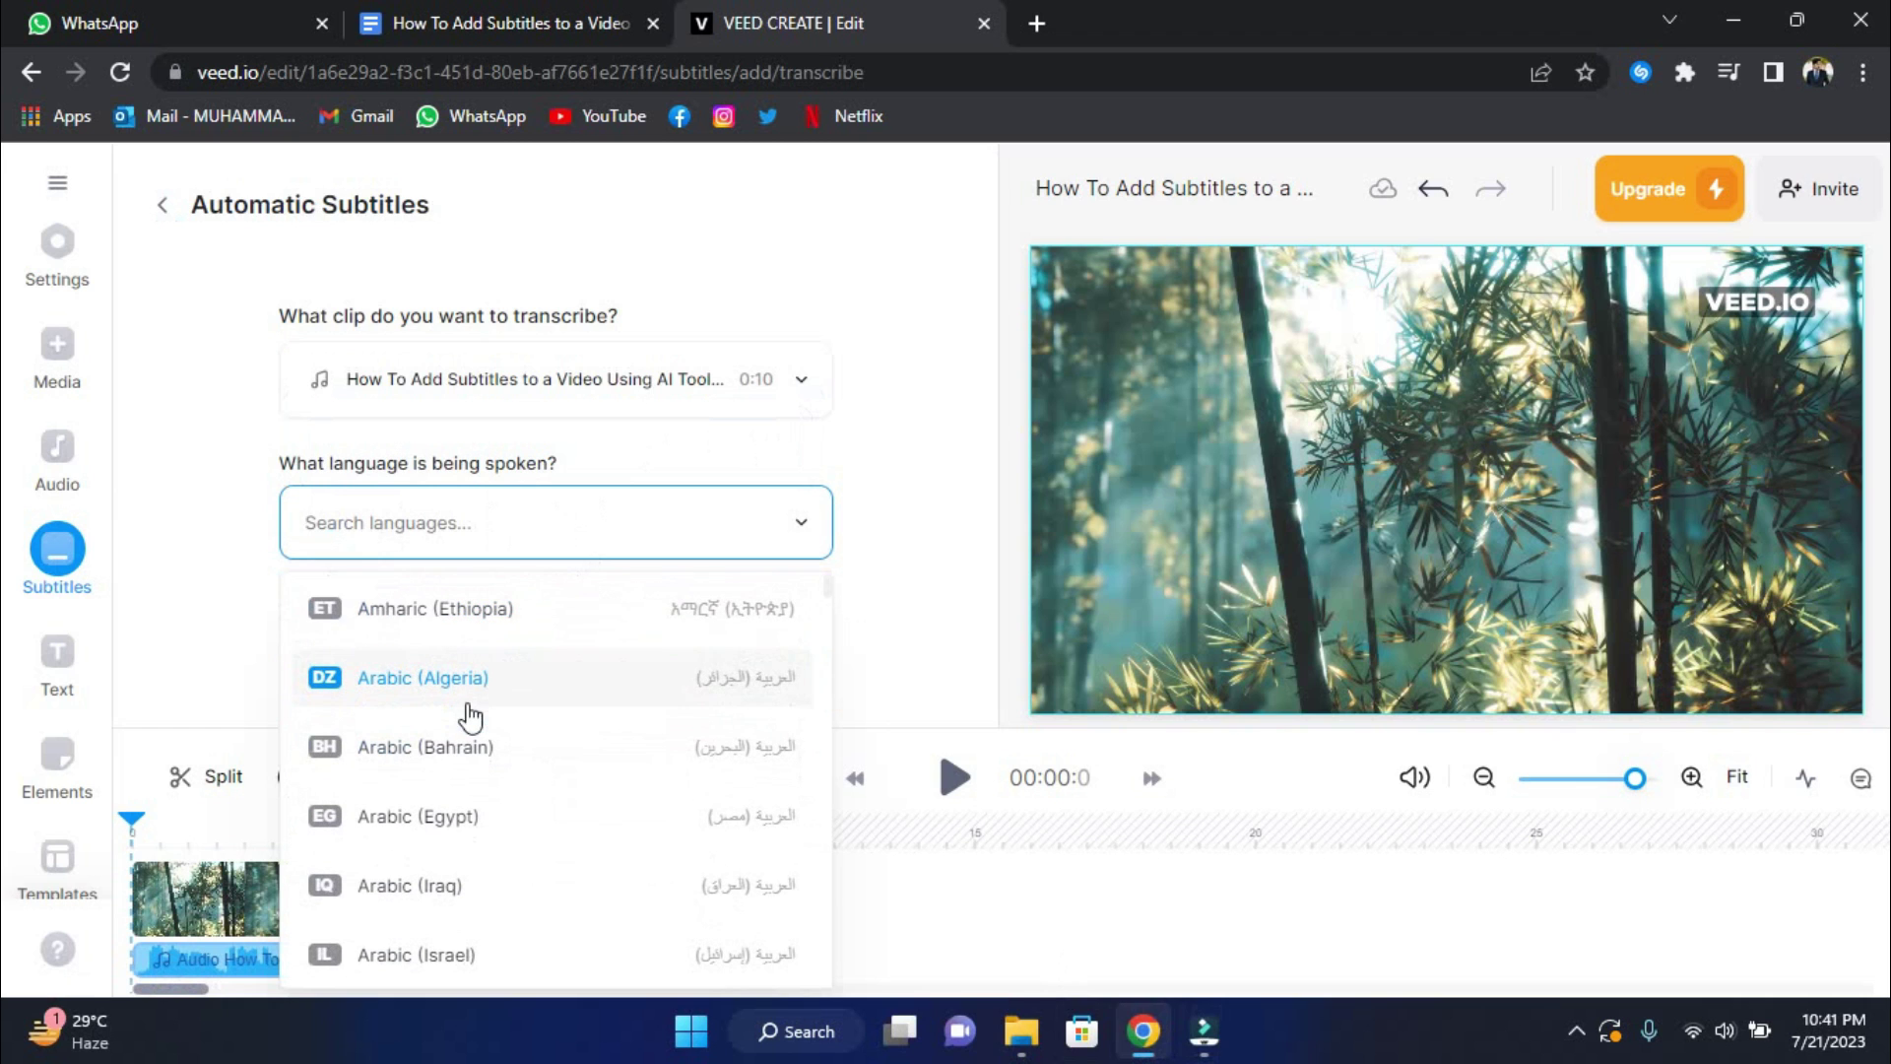
pyautogui.write('eng')
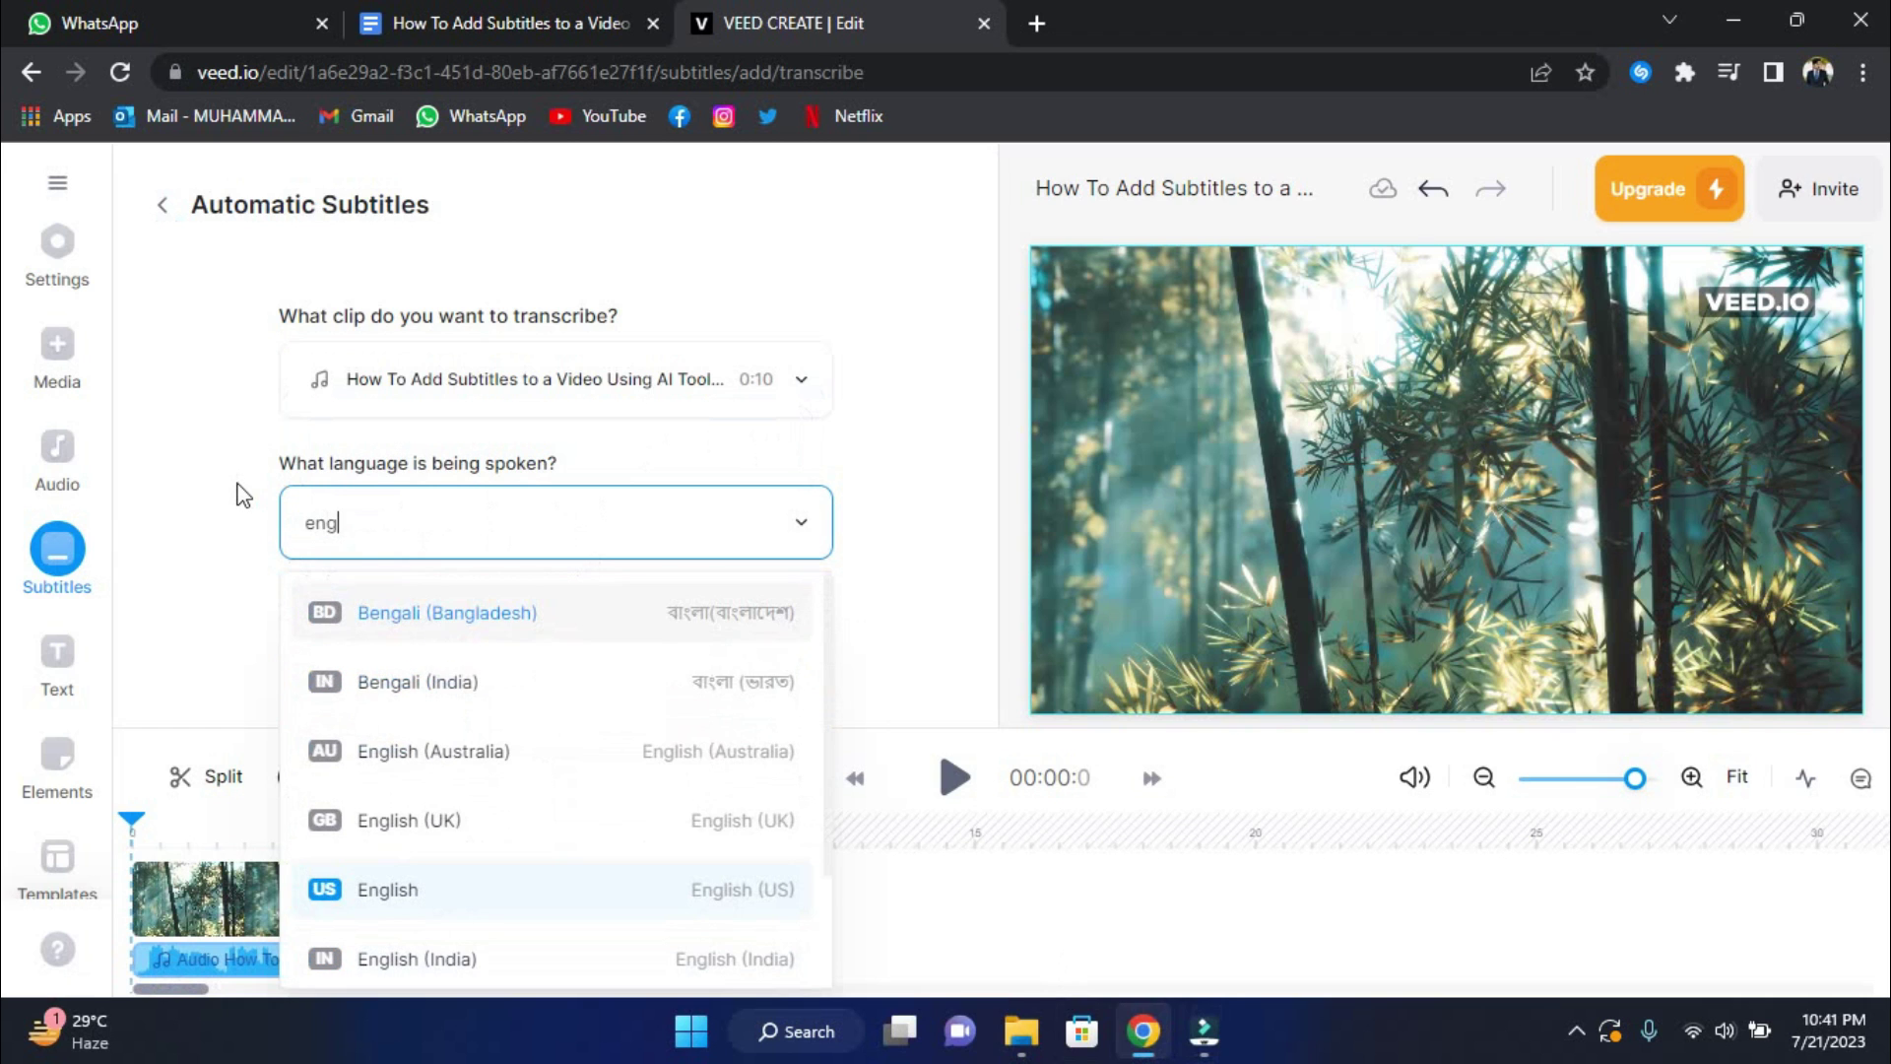
# - Choose English (US) as the spoken language and create the automatic subtitles
pyautogui.click(418, 905)
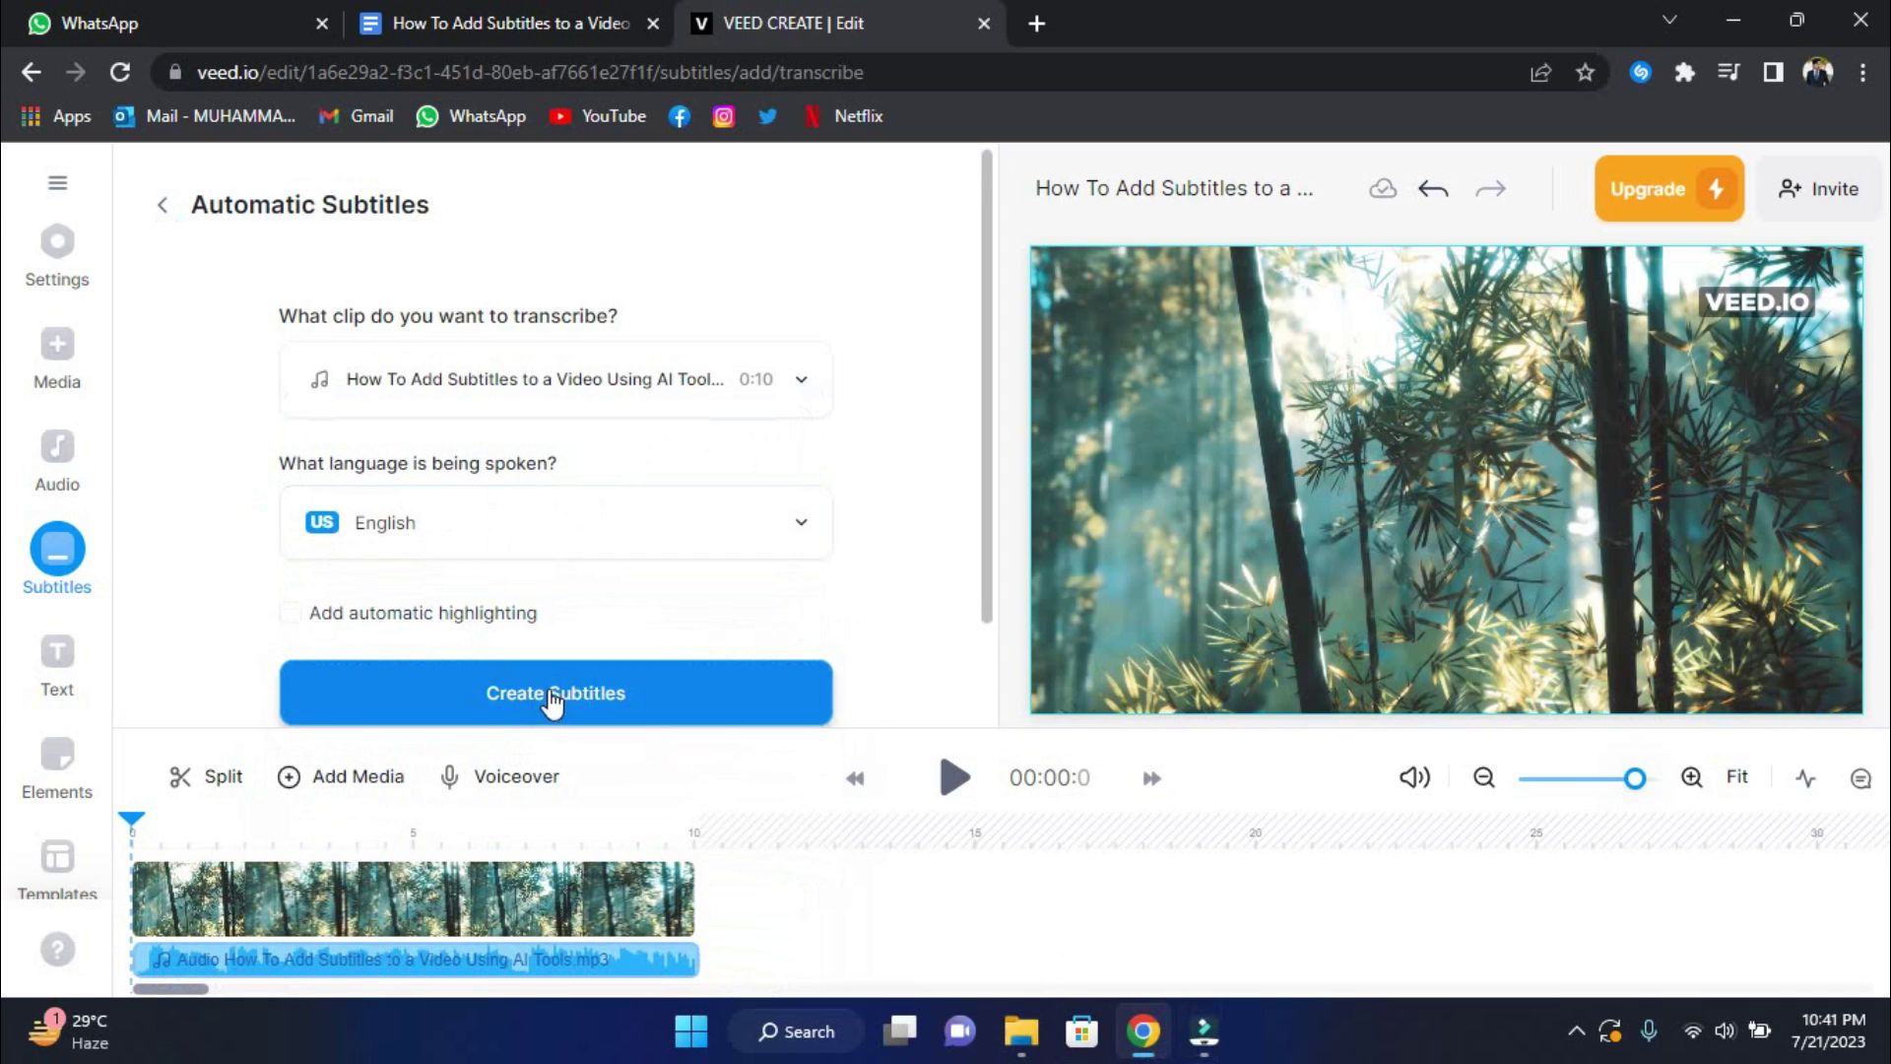
pyautogui.click(605, 696)
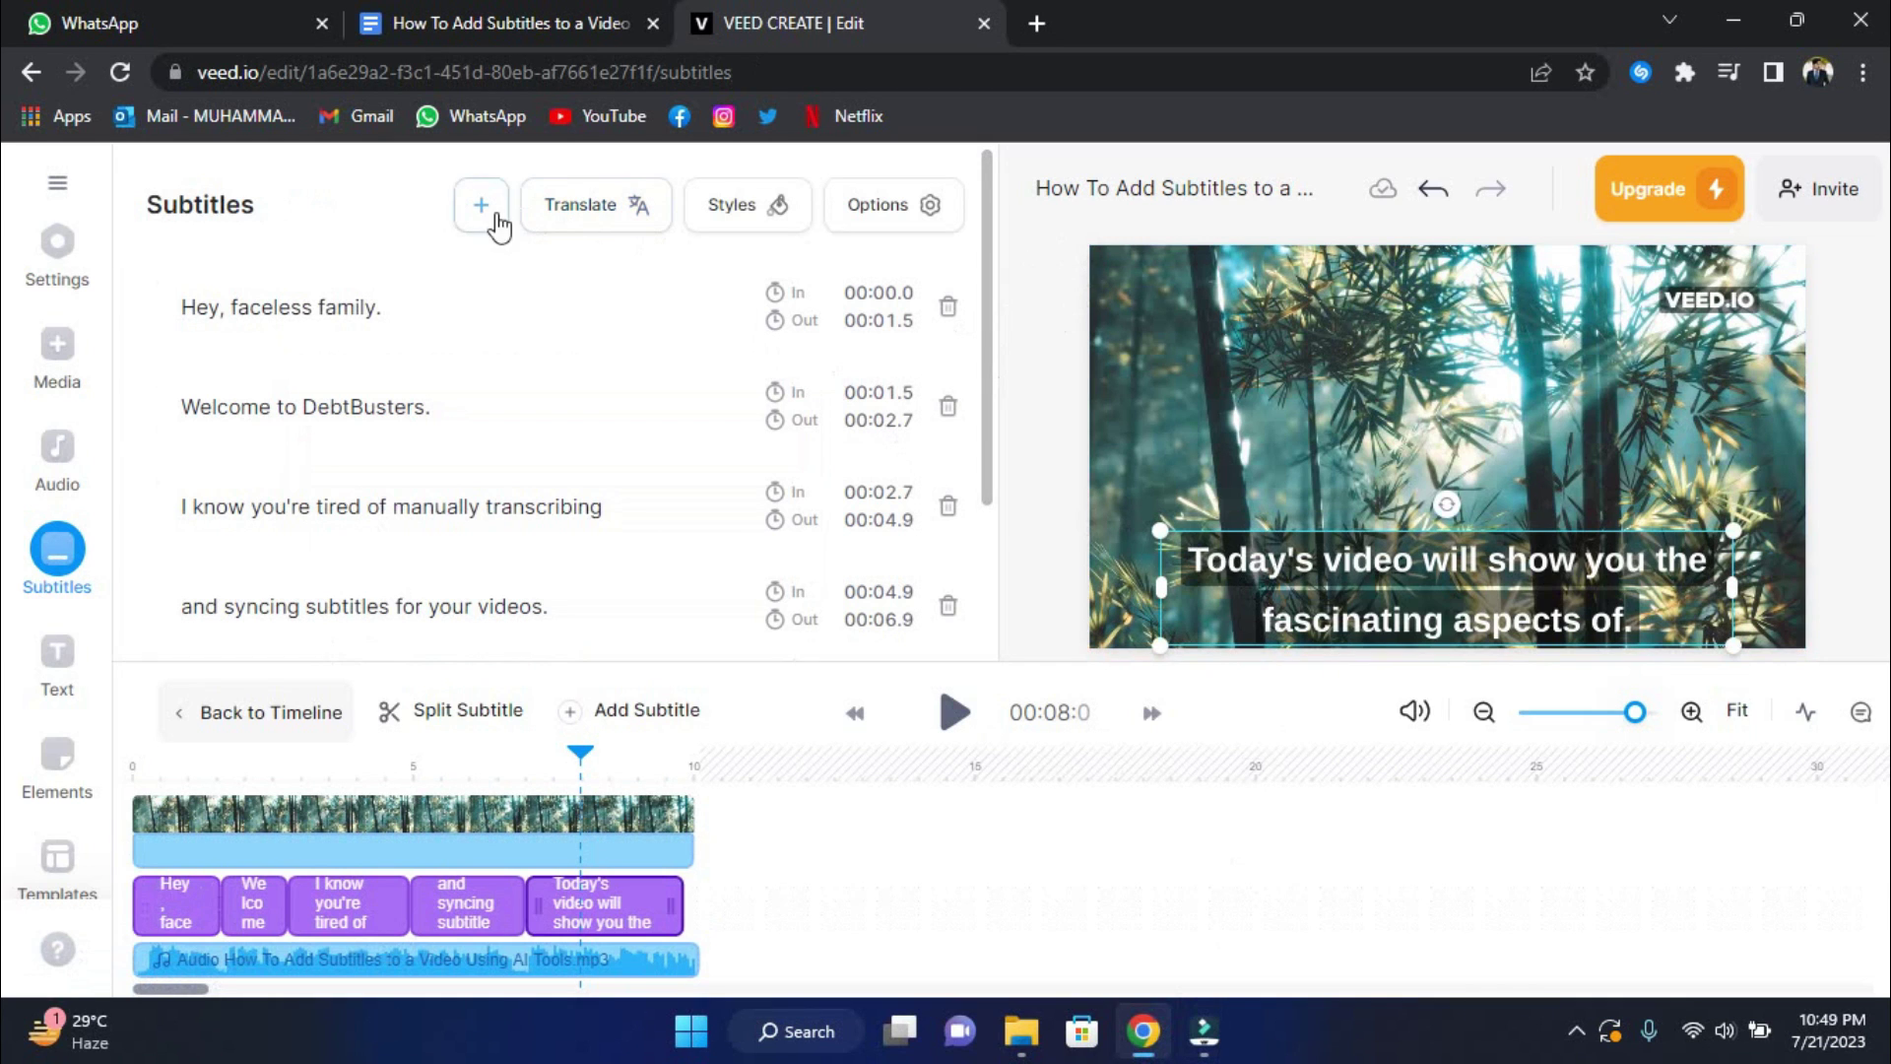
pyautogui.scroll(-1, 410, 367)
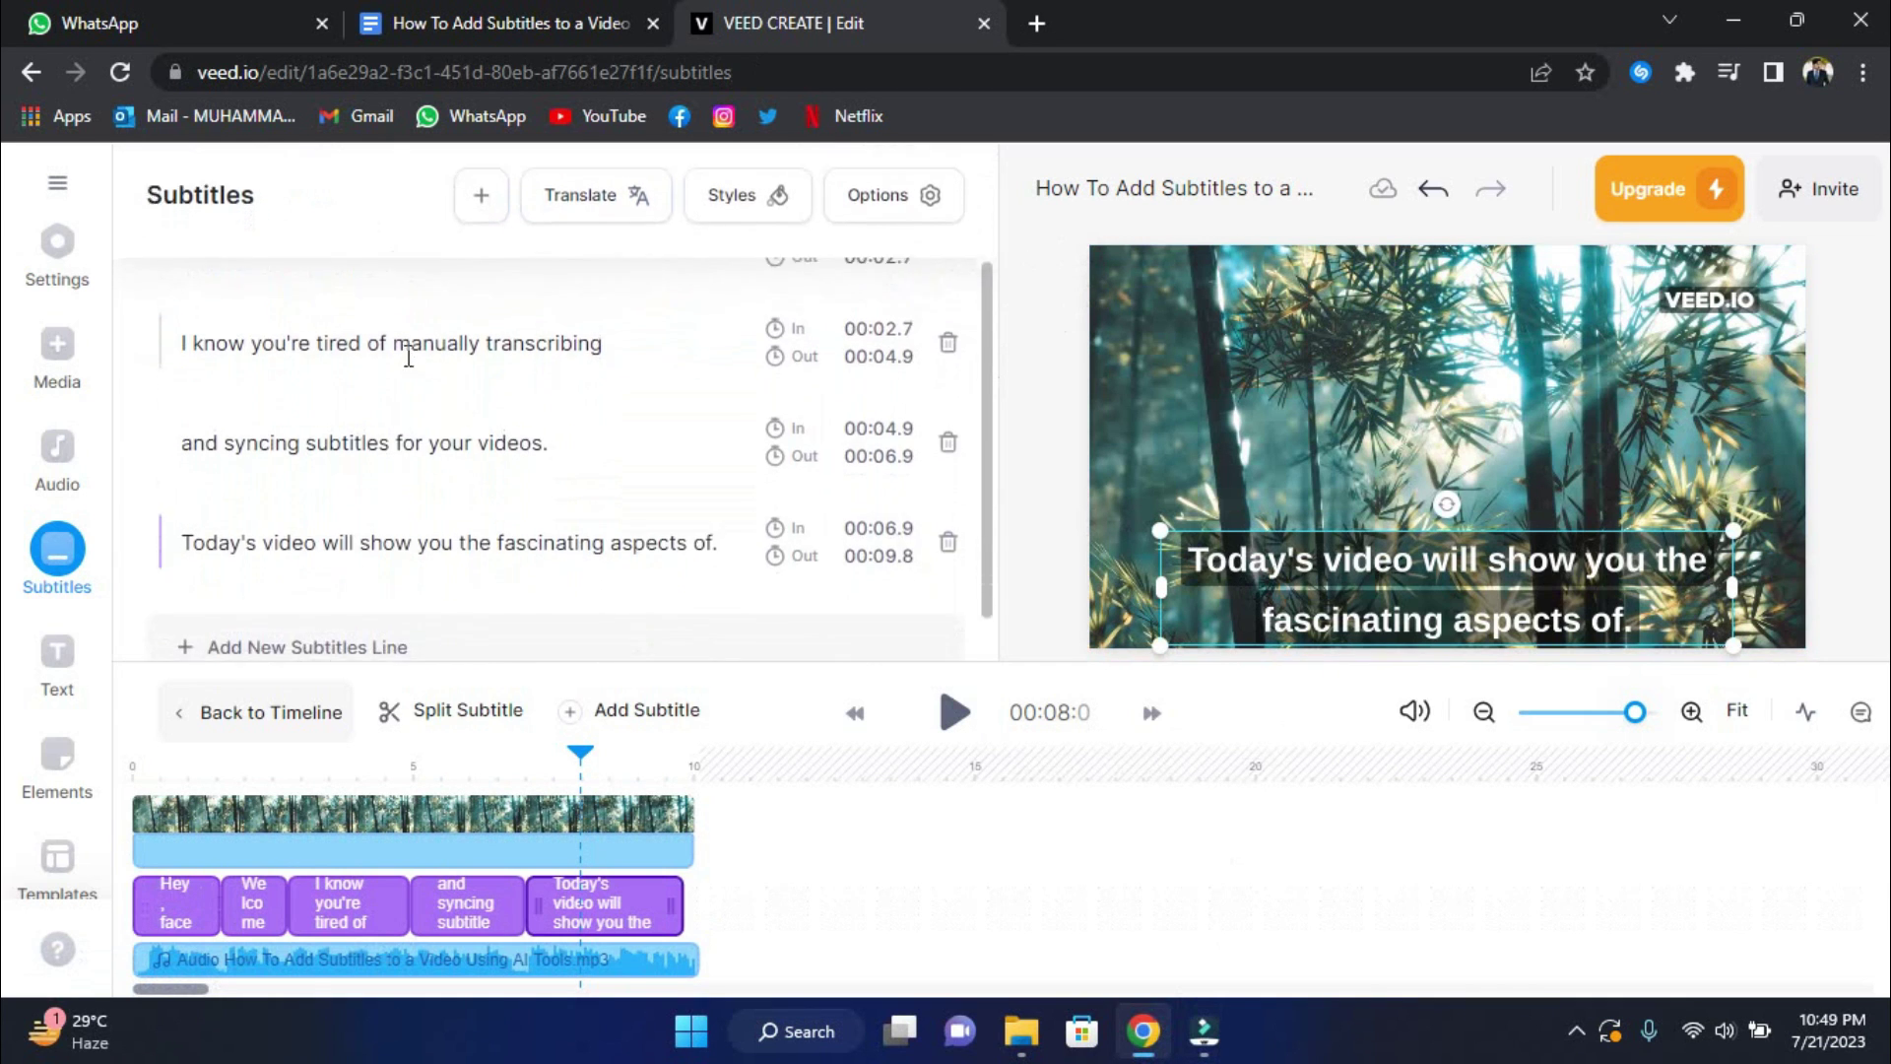
pyautogui.scroll(1, 410, 367)
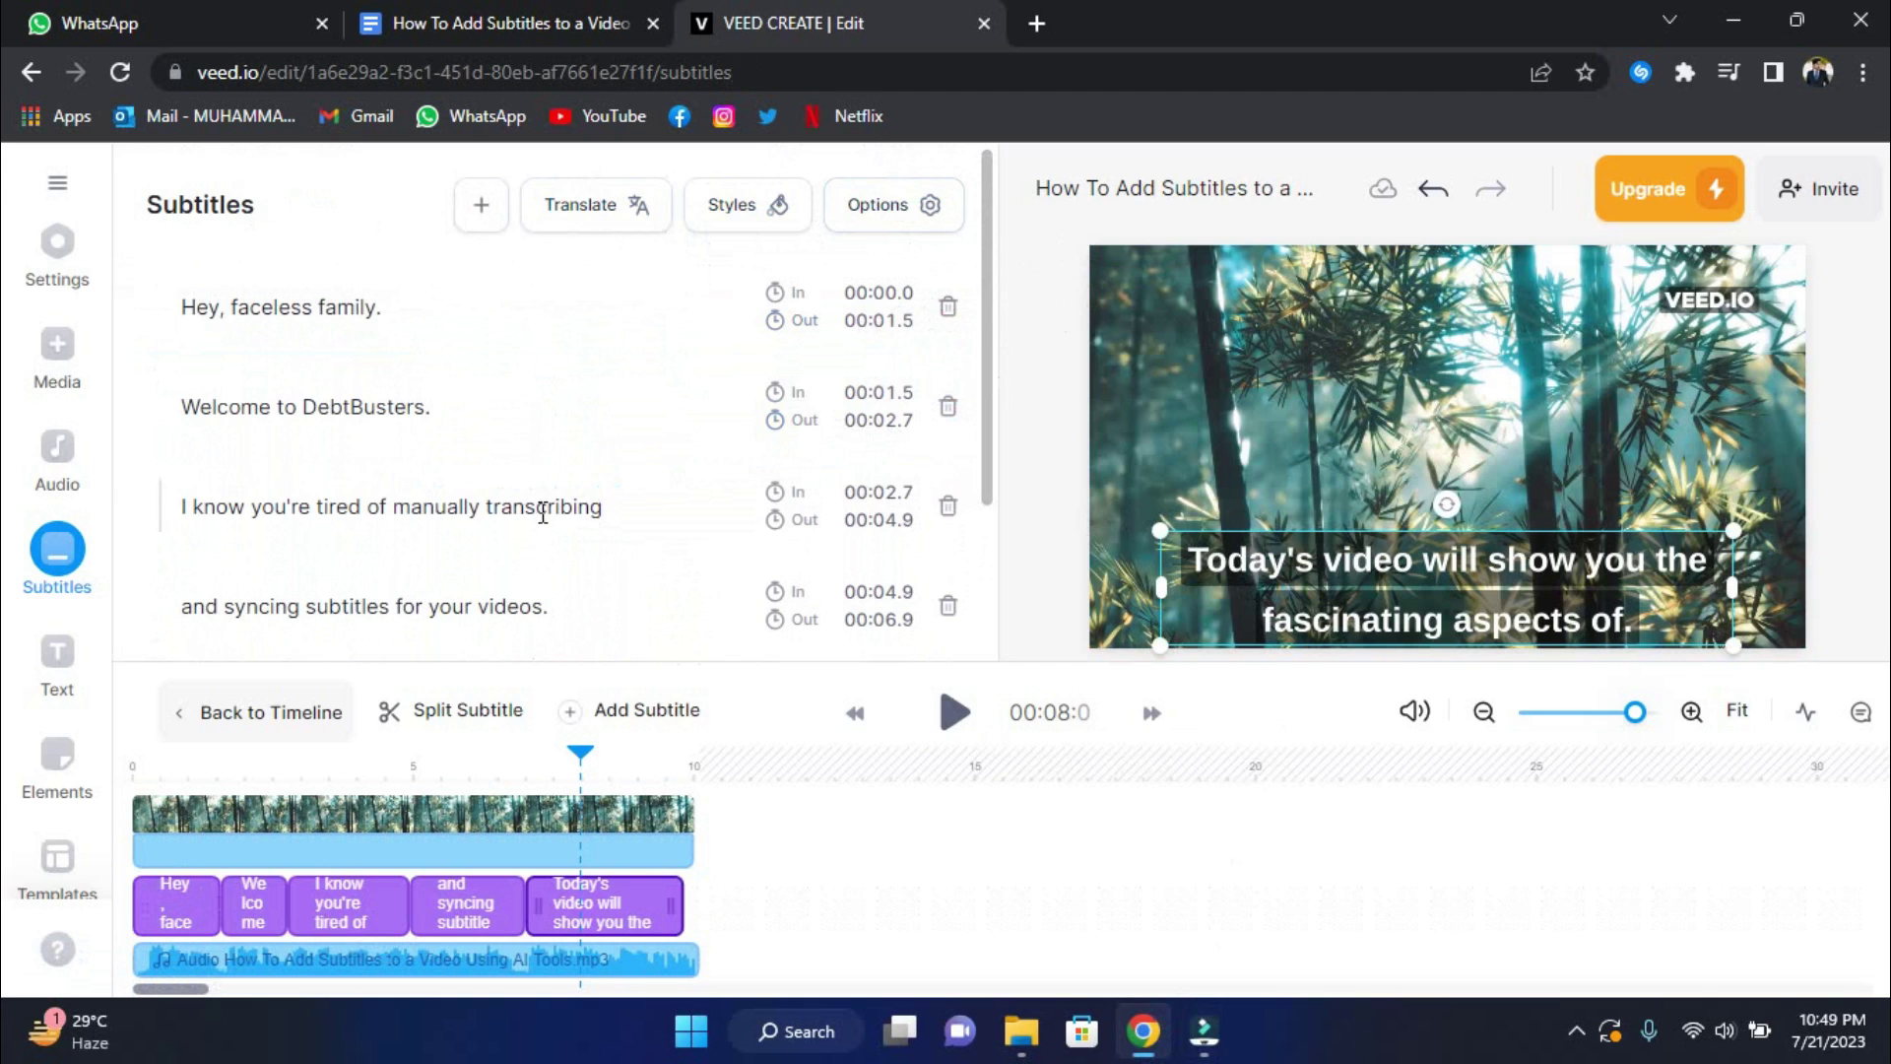
pyautogui.moveTo(650, 457)
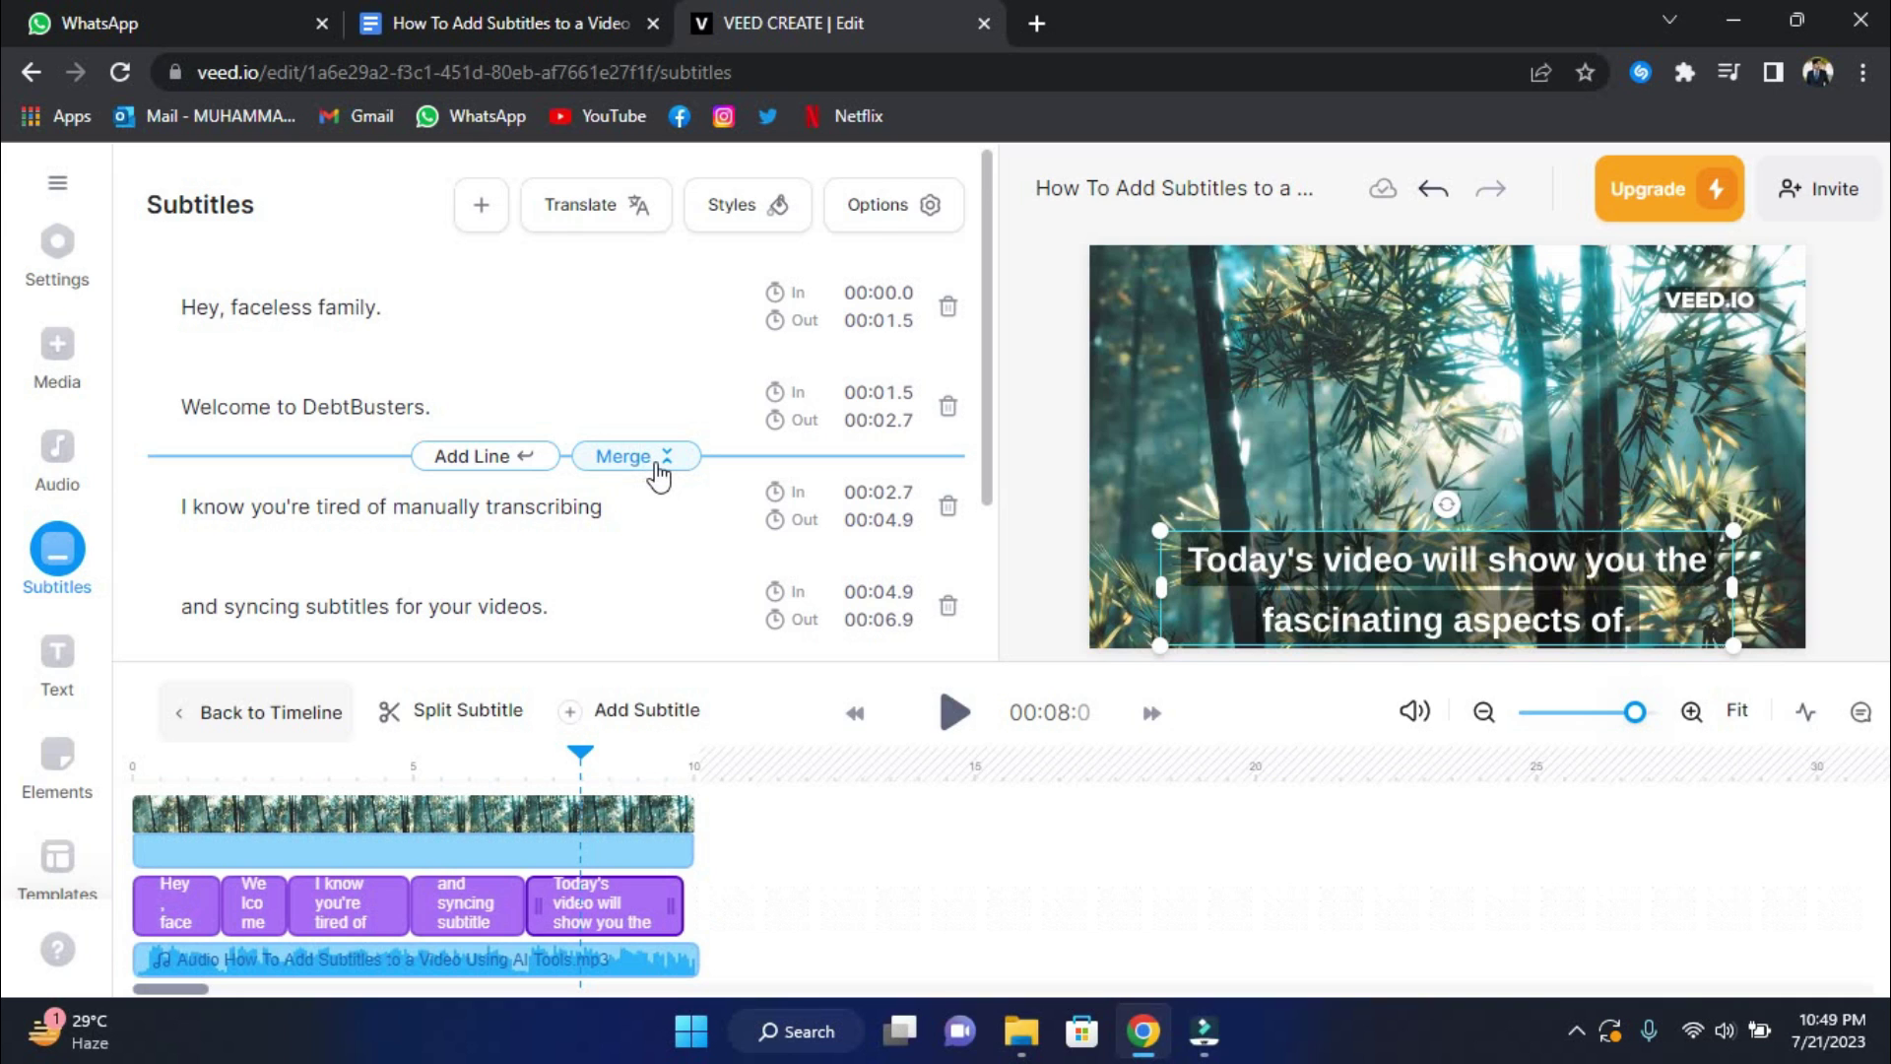
# - Check the subtitle options, then trim the last subtitle's end back to 00:09.8 and jump playback to it
pyautogui.click(890, 204)
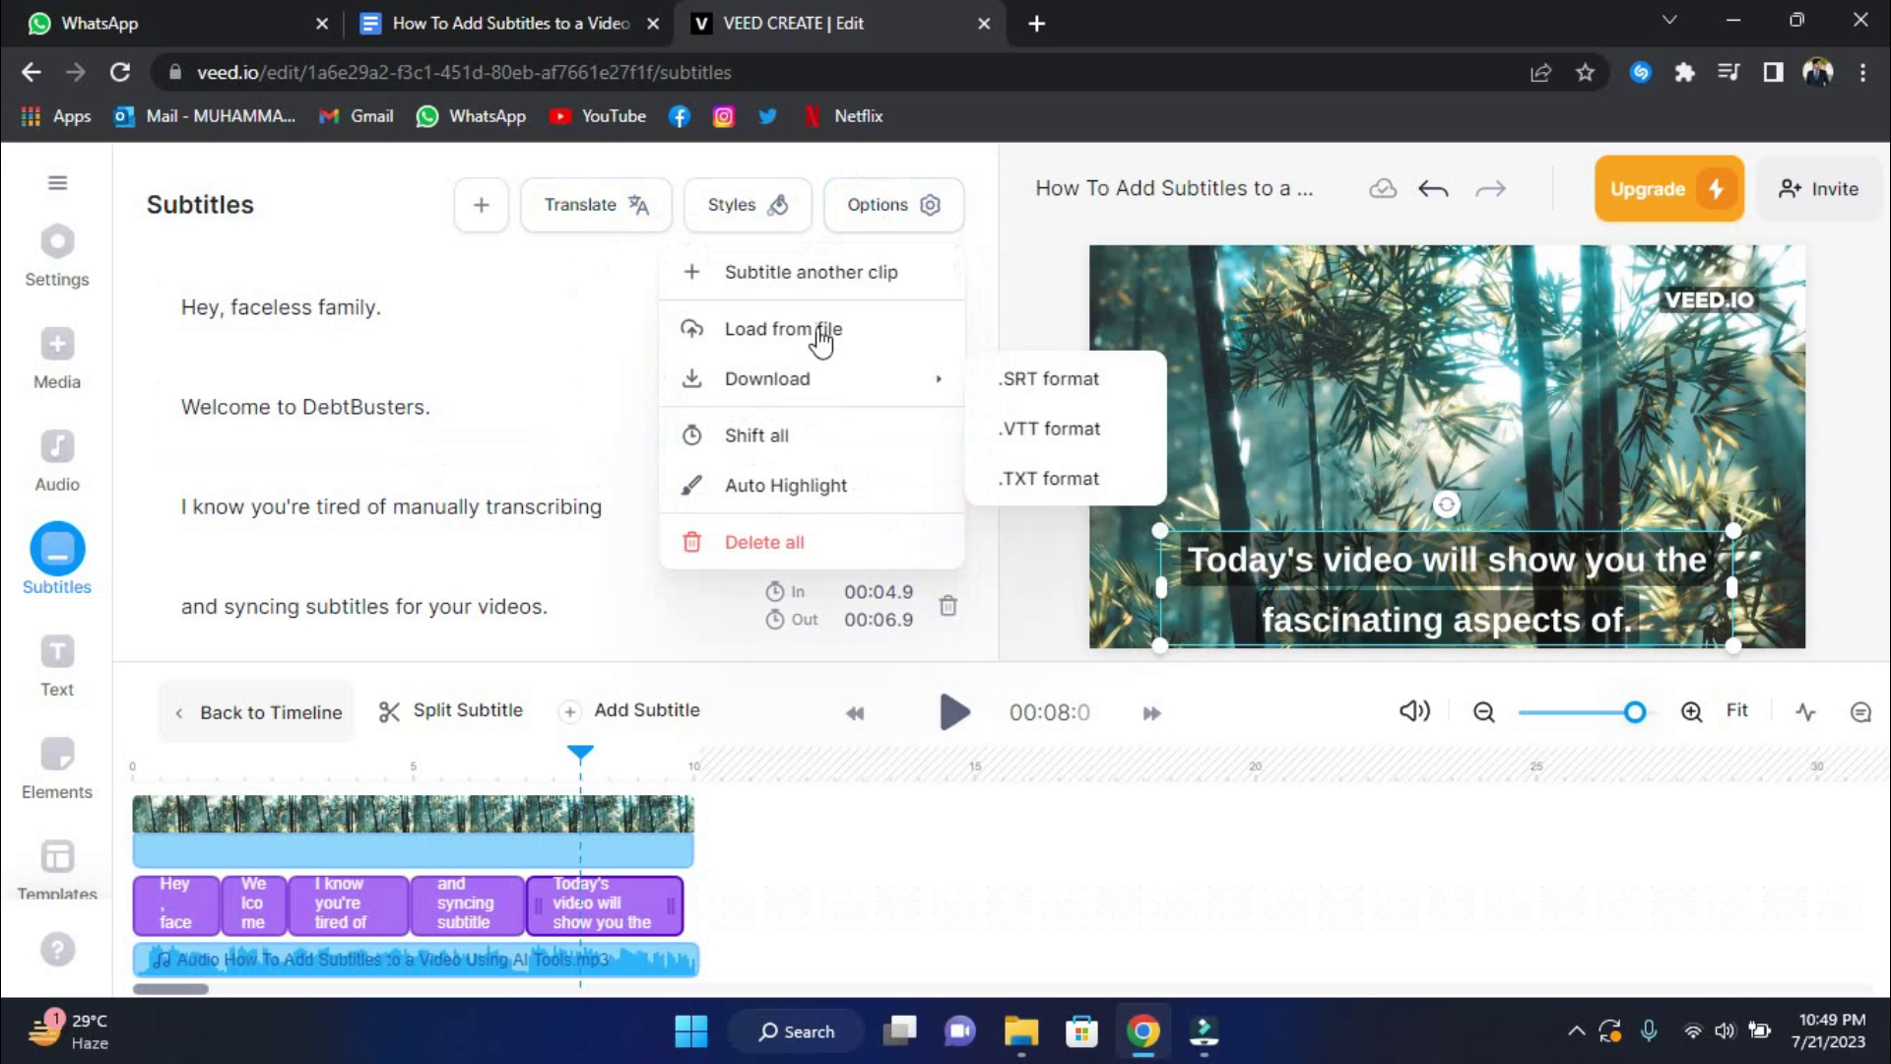
pyautogui.moveTo(768, 379)
pyautogui.click(588, 432)
pyautogui.scroll(-2, 588, 431)
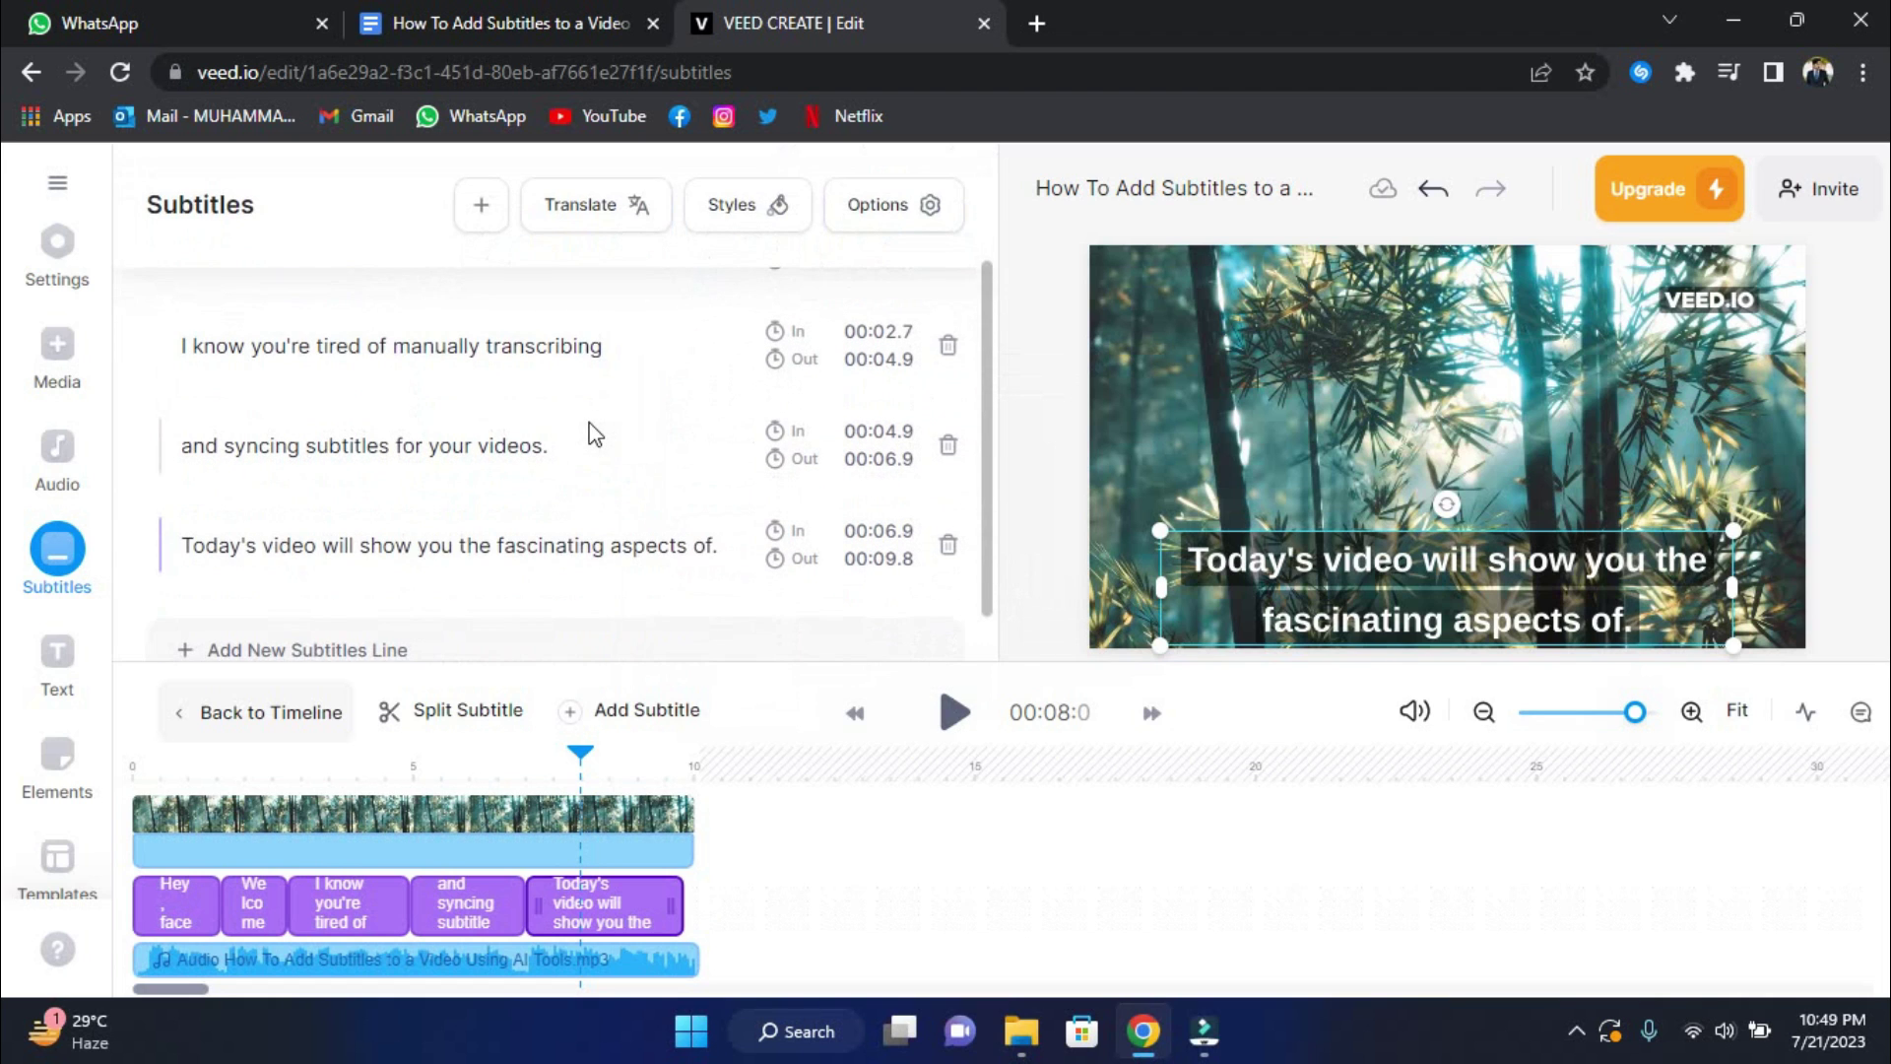
pyautogui.scroll(-1, 544, 539)
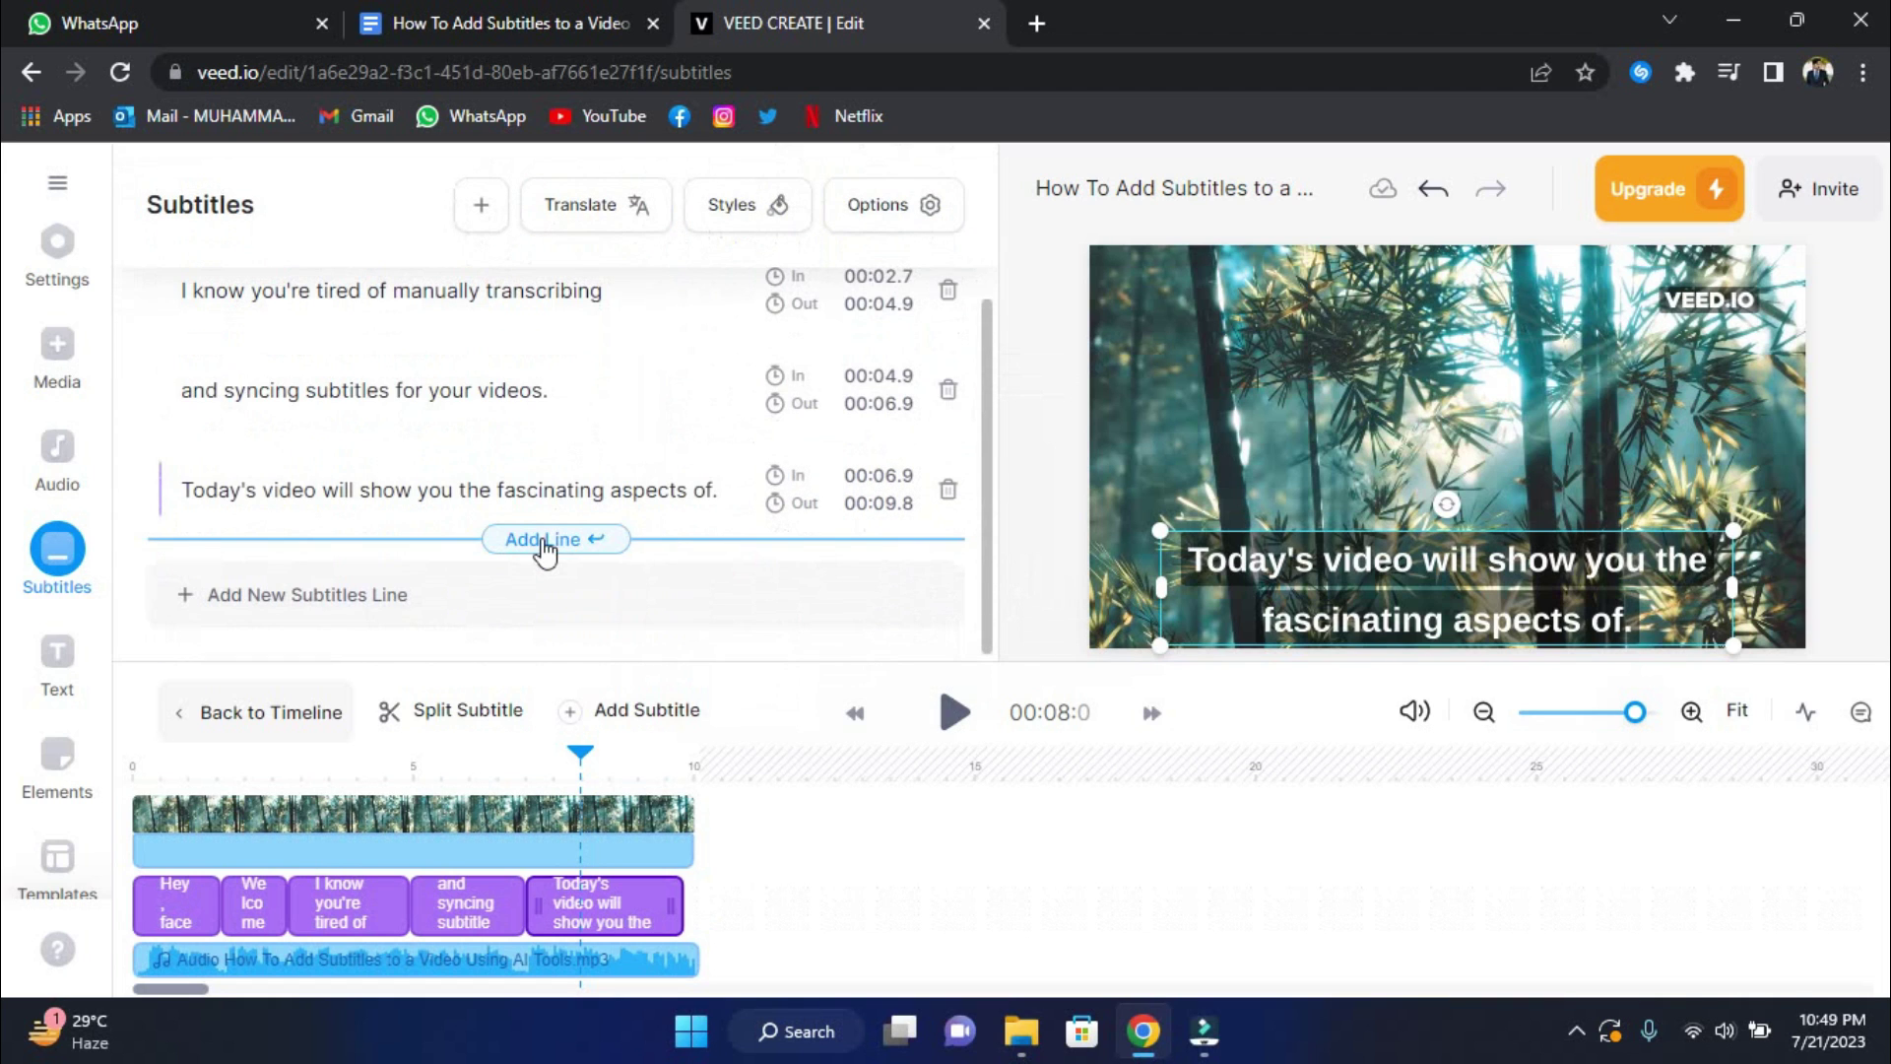
pyautogui.scroll(1, 545, 550)
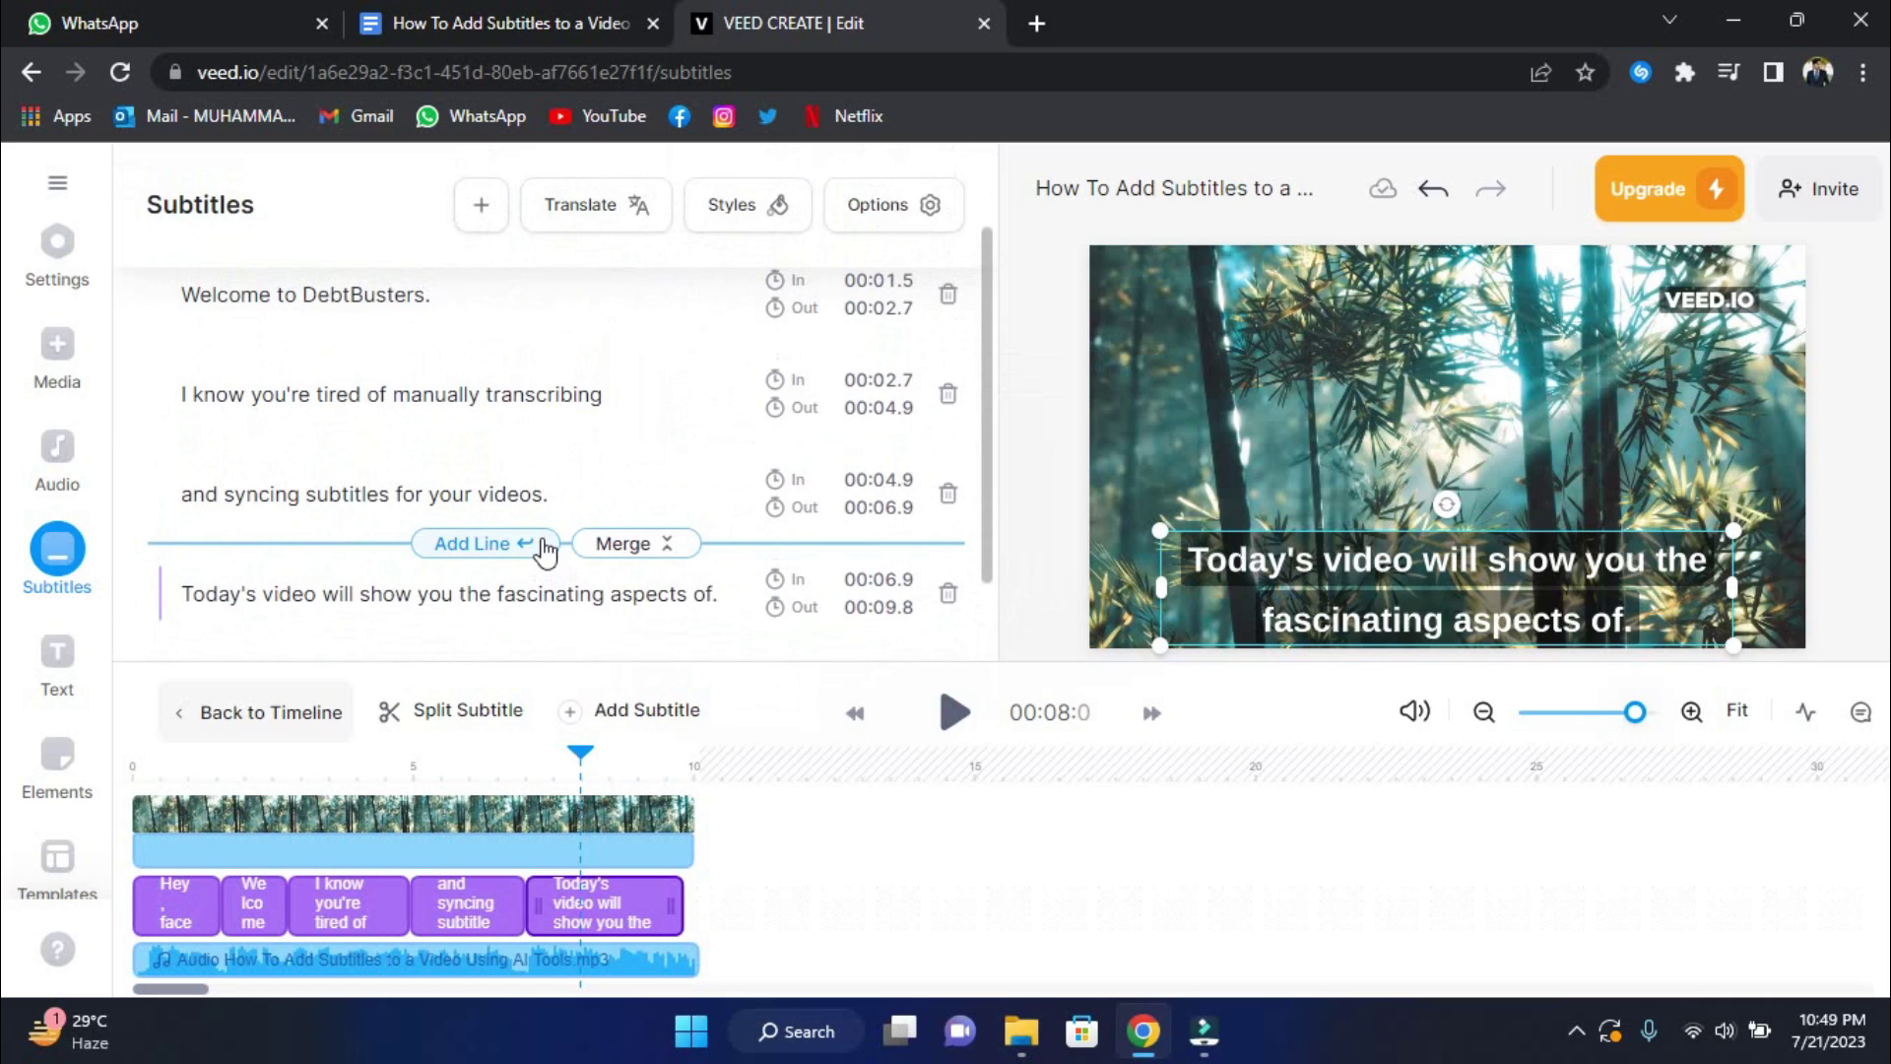
pyautogui.scroll(1, 545, 550)
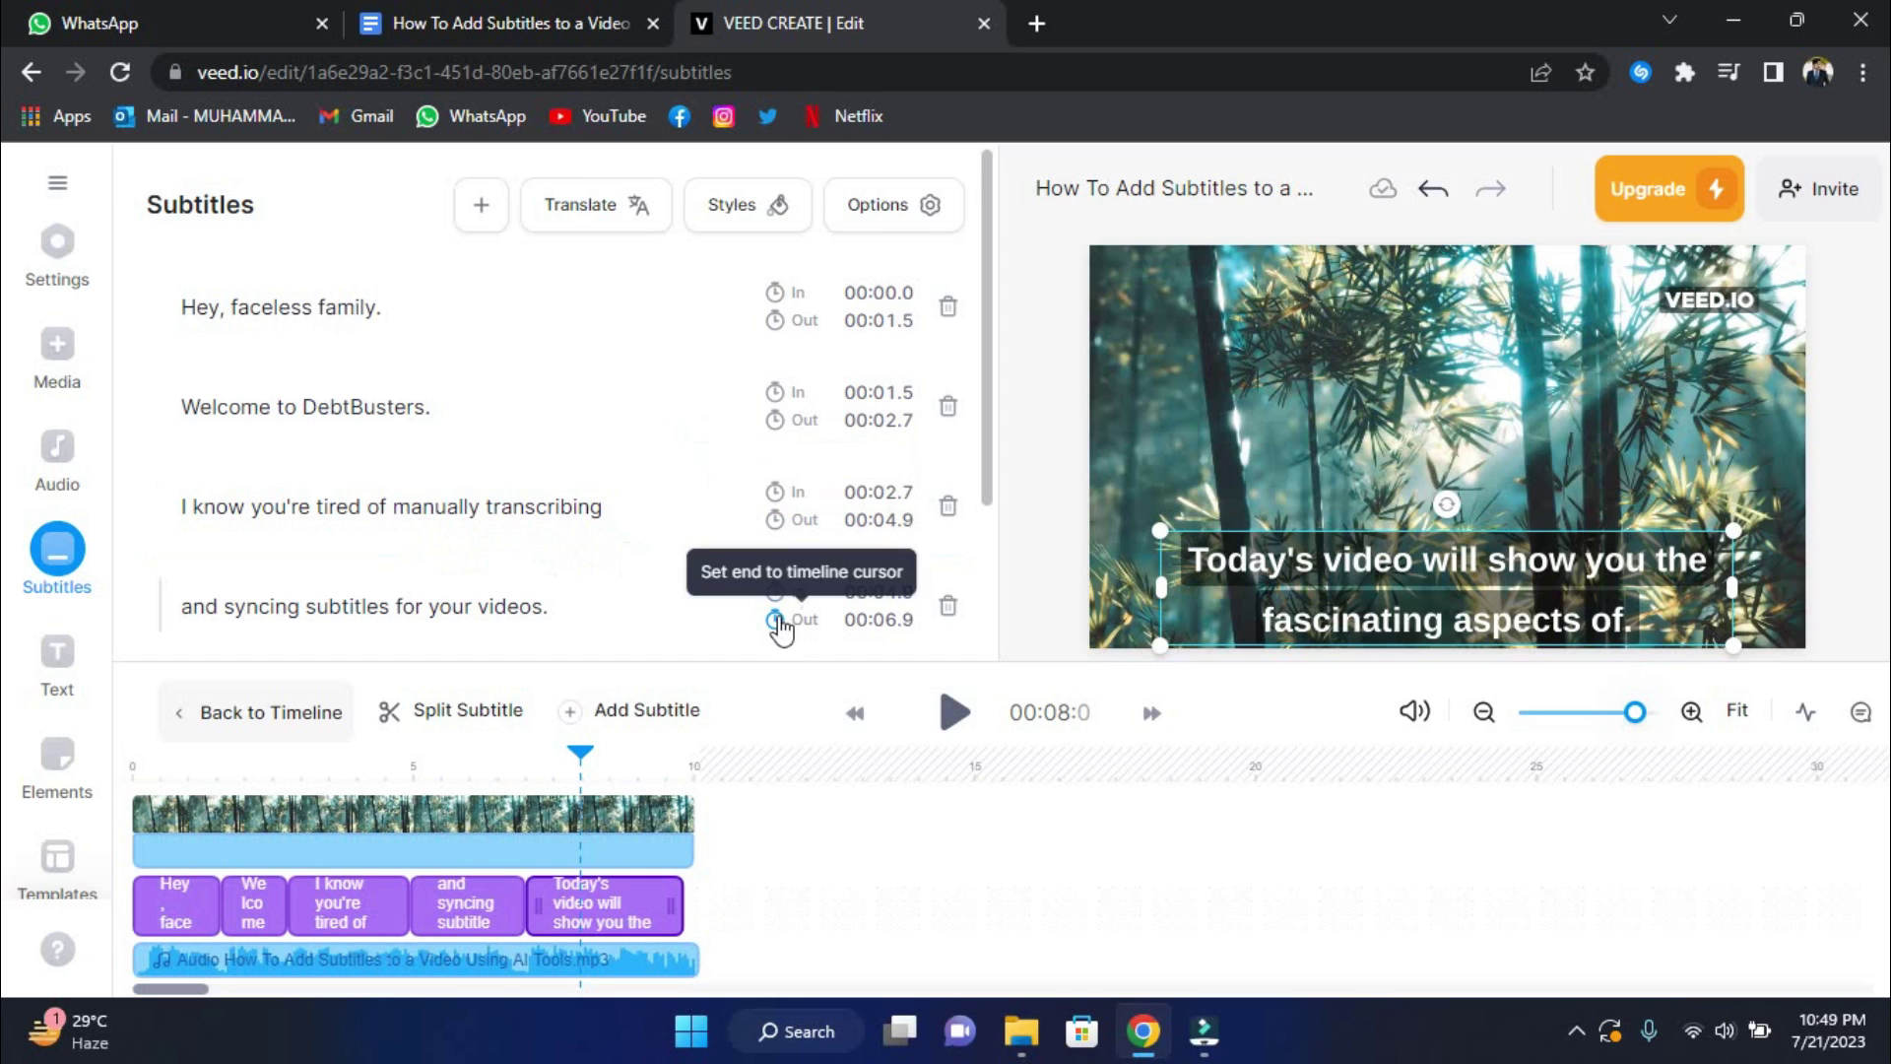
pyautogui.moveTo(682, 905); pyautogui.dragTo(760, 907)
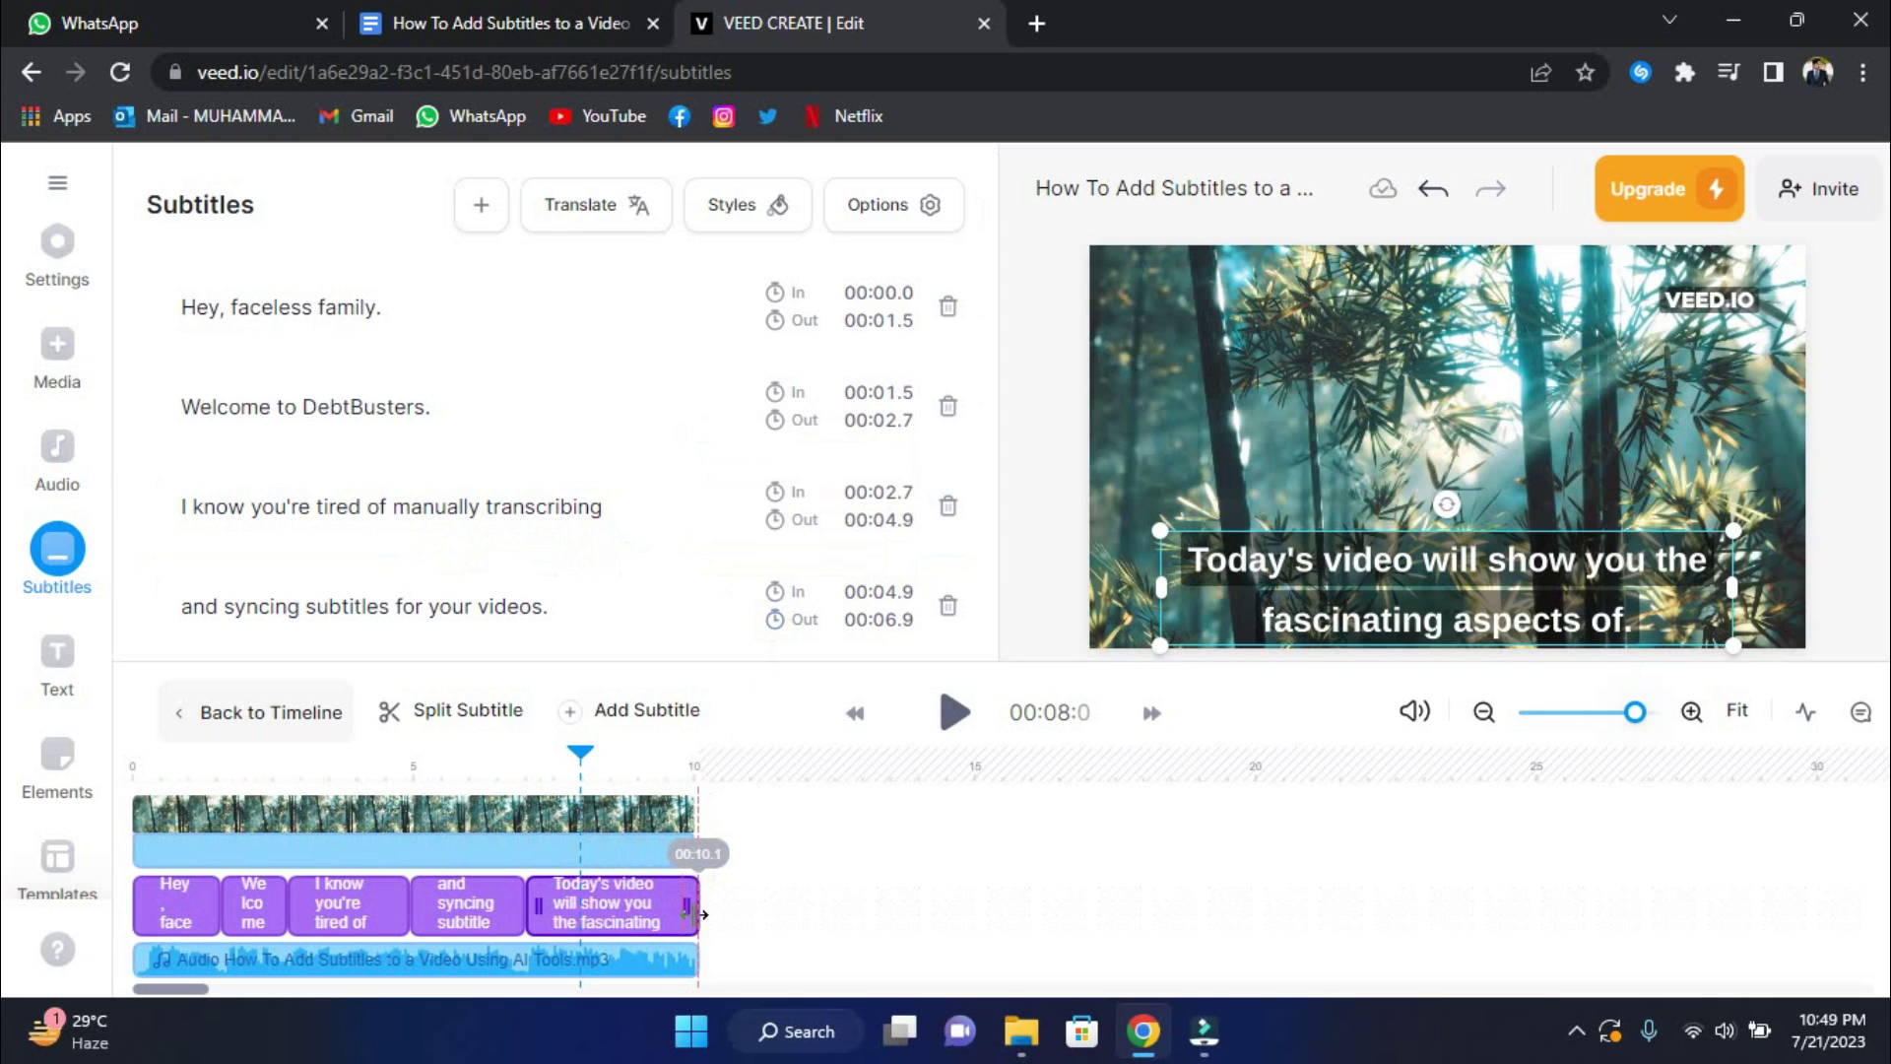
pyautogui.moveTo(696, 914); pyautogui.dragTo(681, 912)
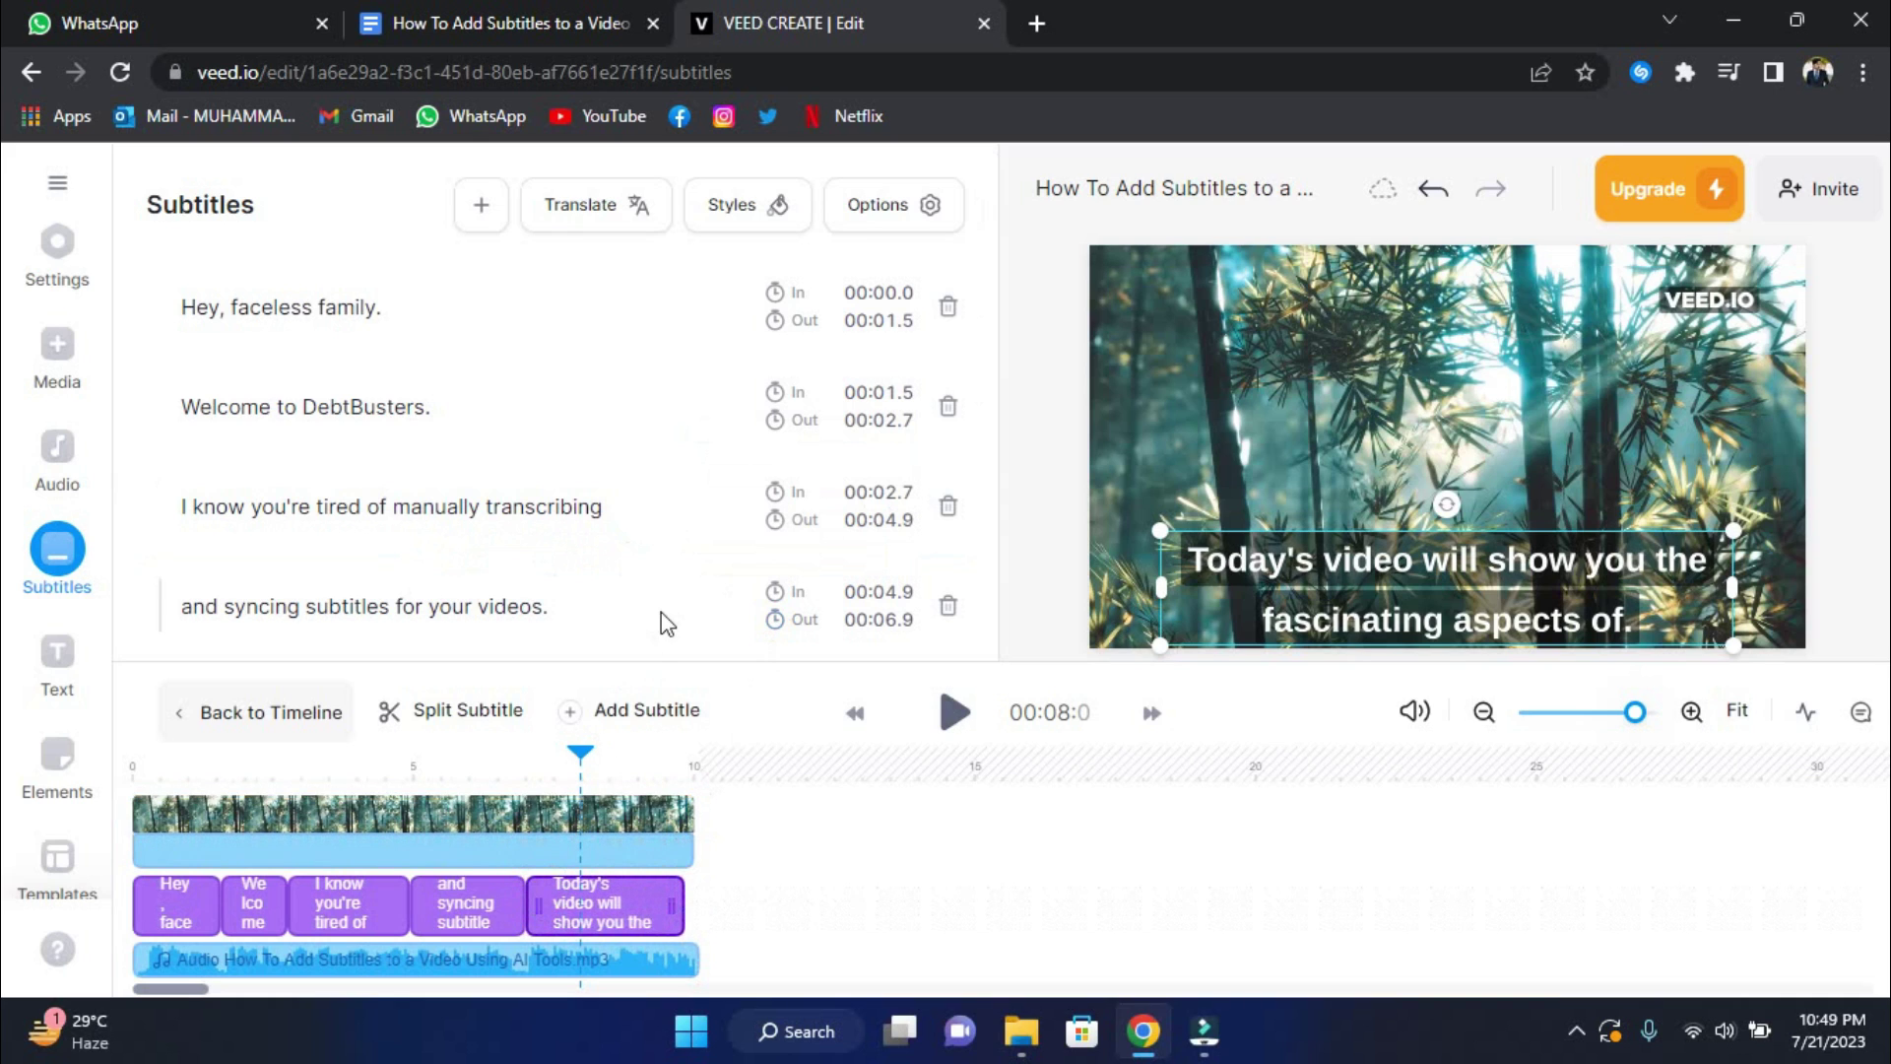
pyautogui.click(891, 237)
pyautogui.click(587, 935)
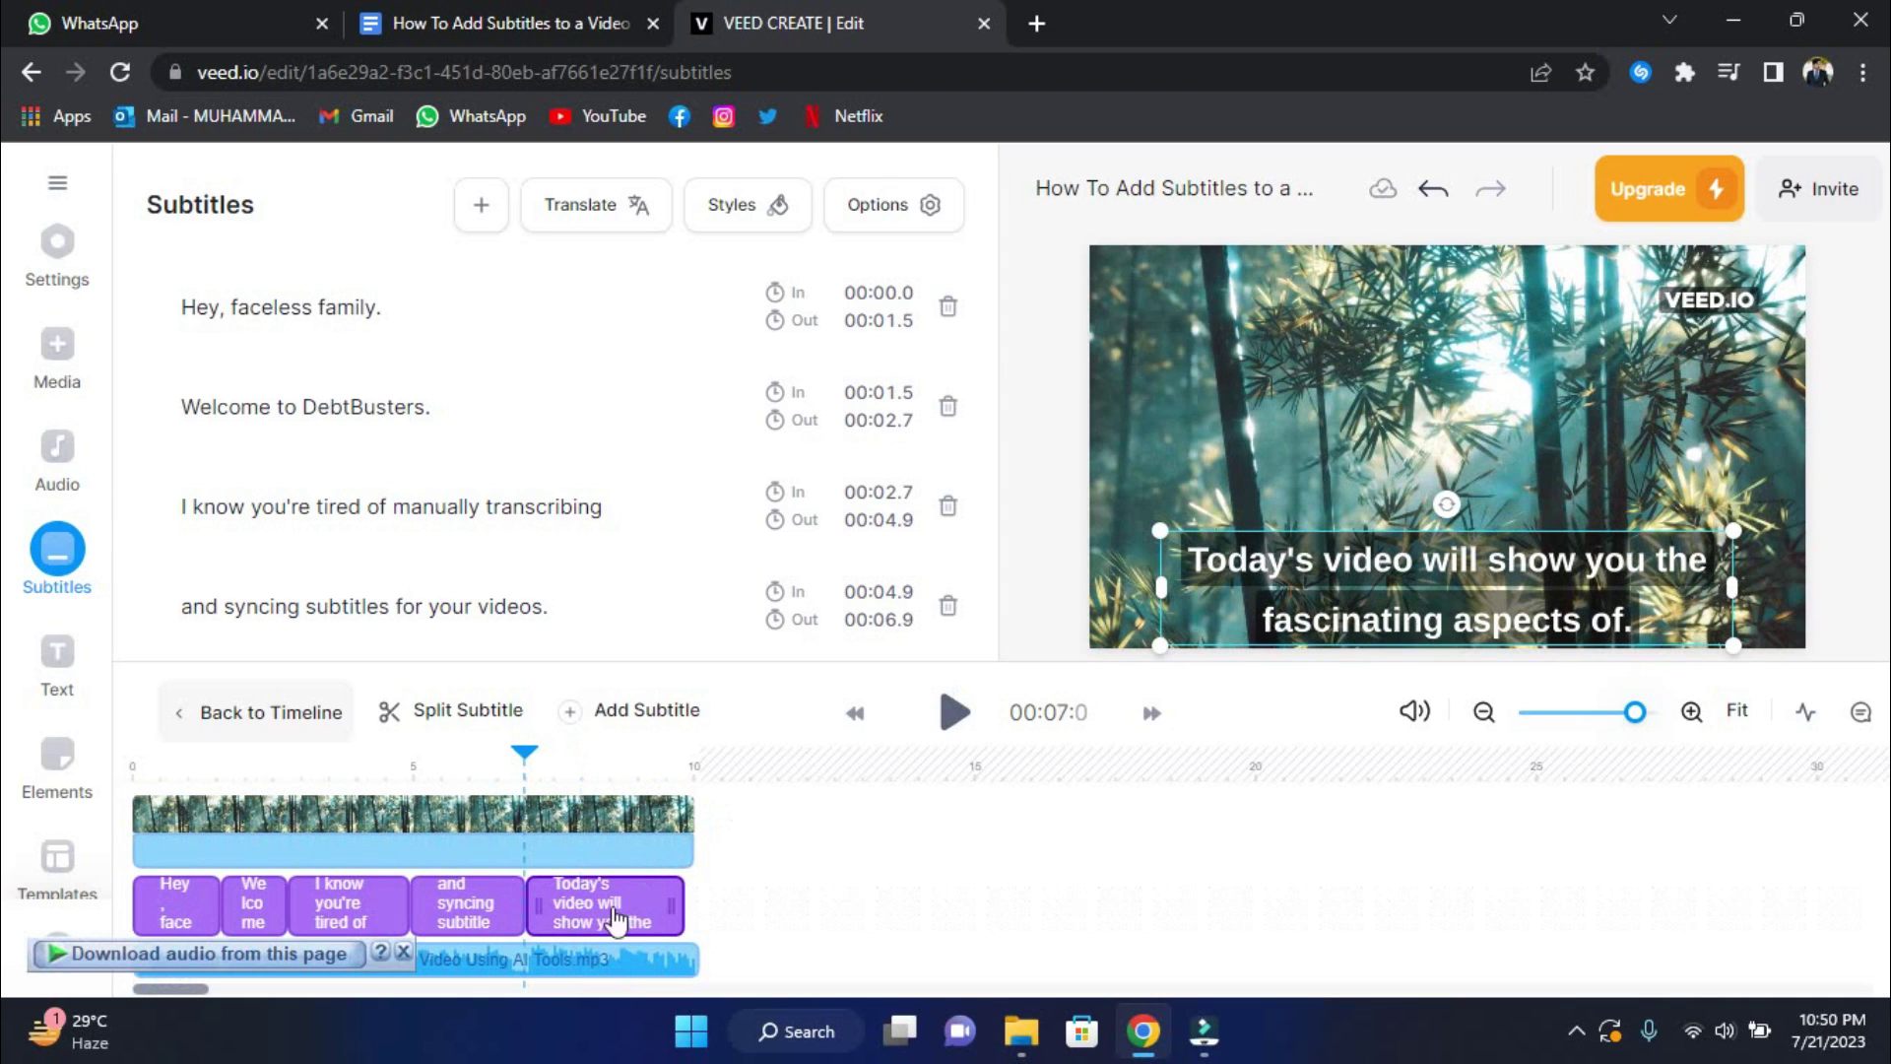
# - Enlarge the caption box on the video slightly and bring up the subtitle options list
pyautogui.moveTo(1157, 519); pyautogui.dragTo(1149, 522)
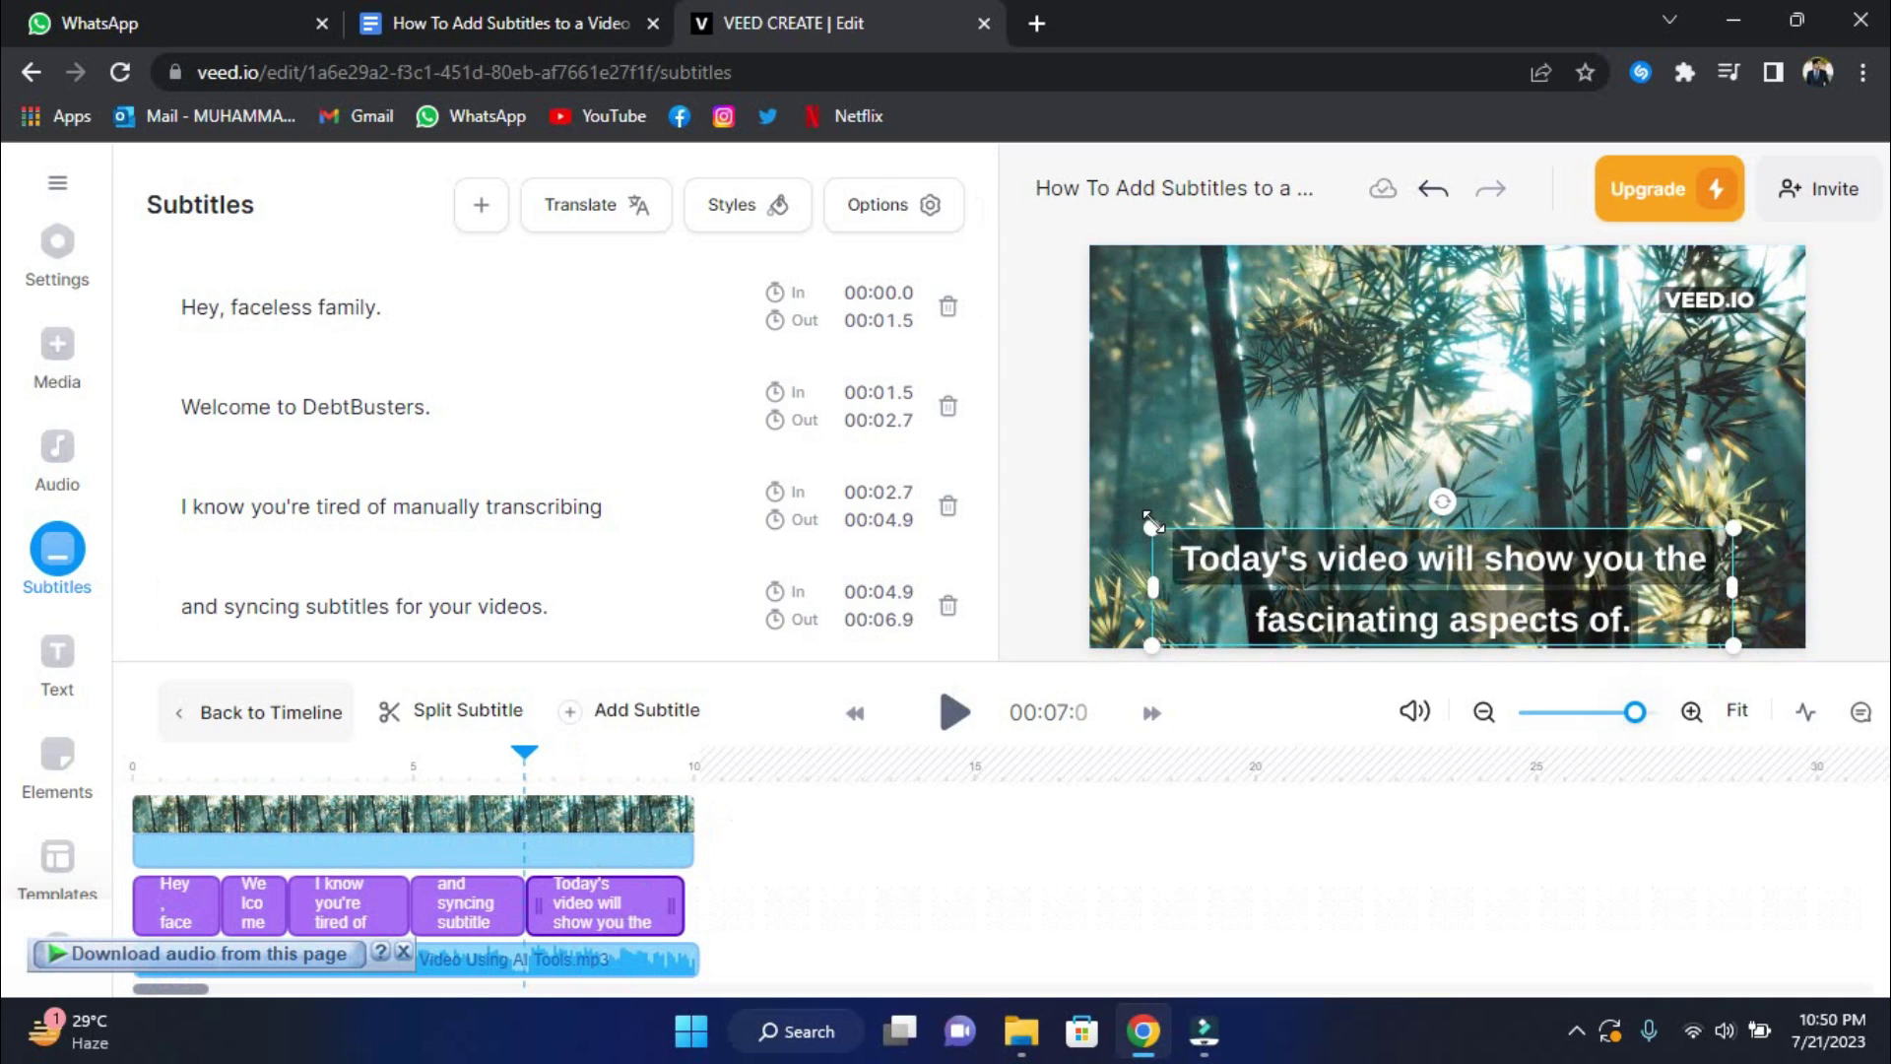
pyautogui.click(1309, 524)
pyautogui.click(1347, 559)
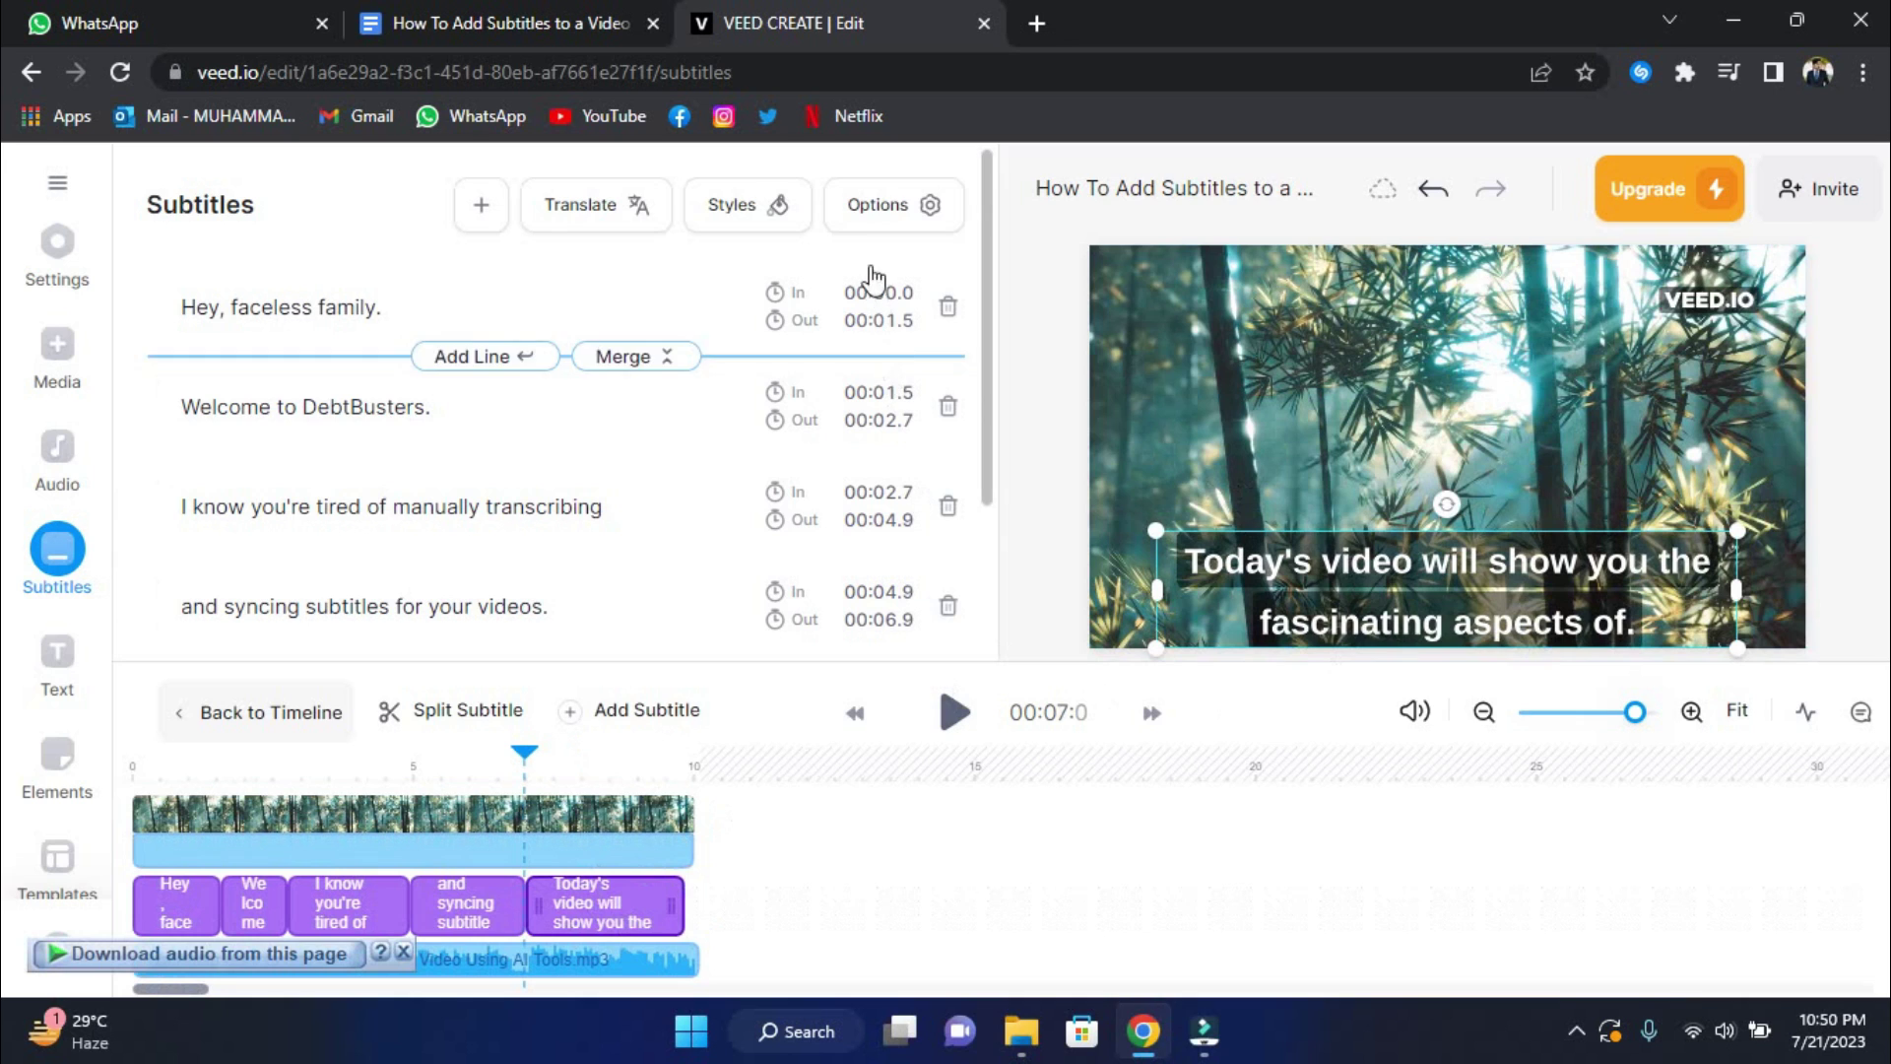
pyautogui.click(869, 206)
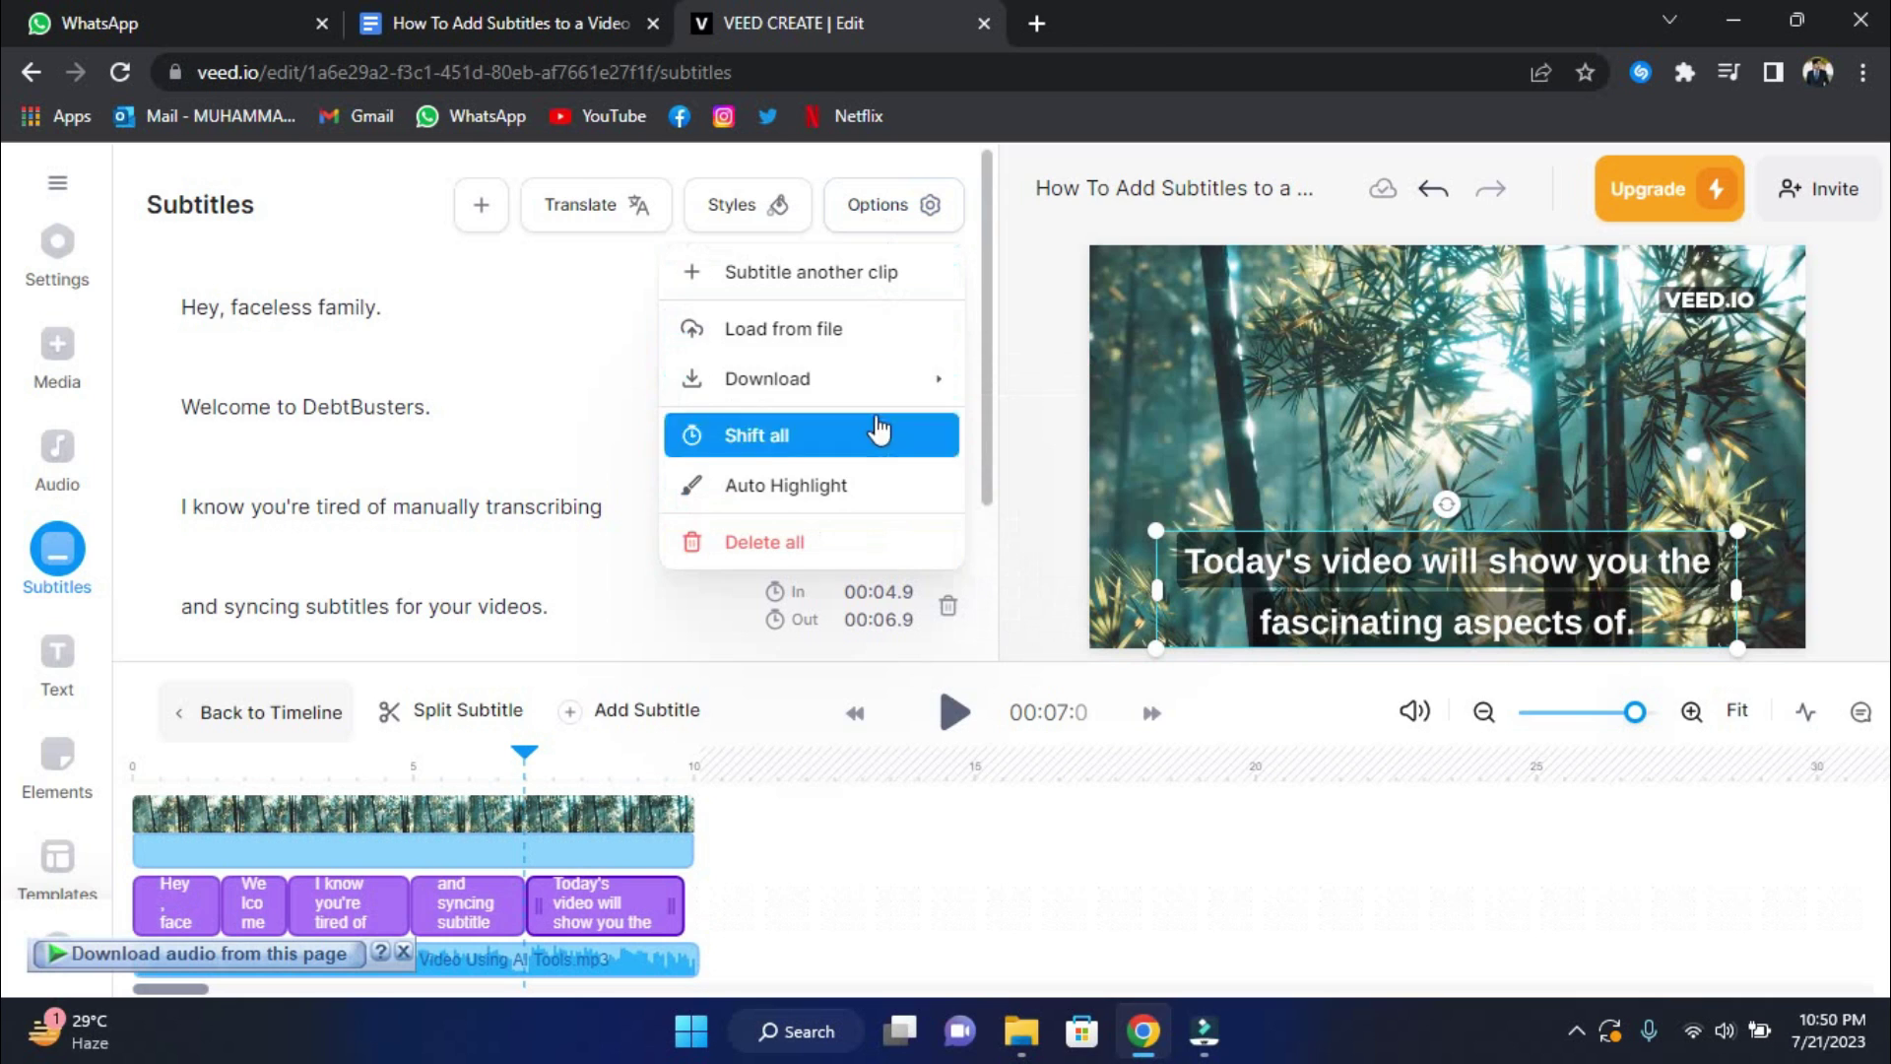
pyautogui.moveTo(768, 378)
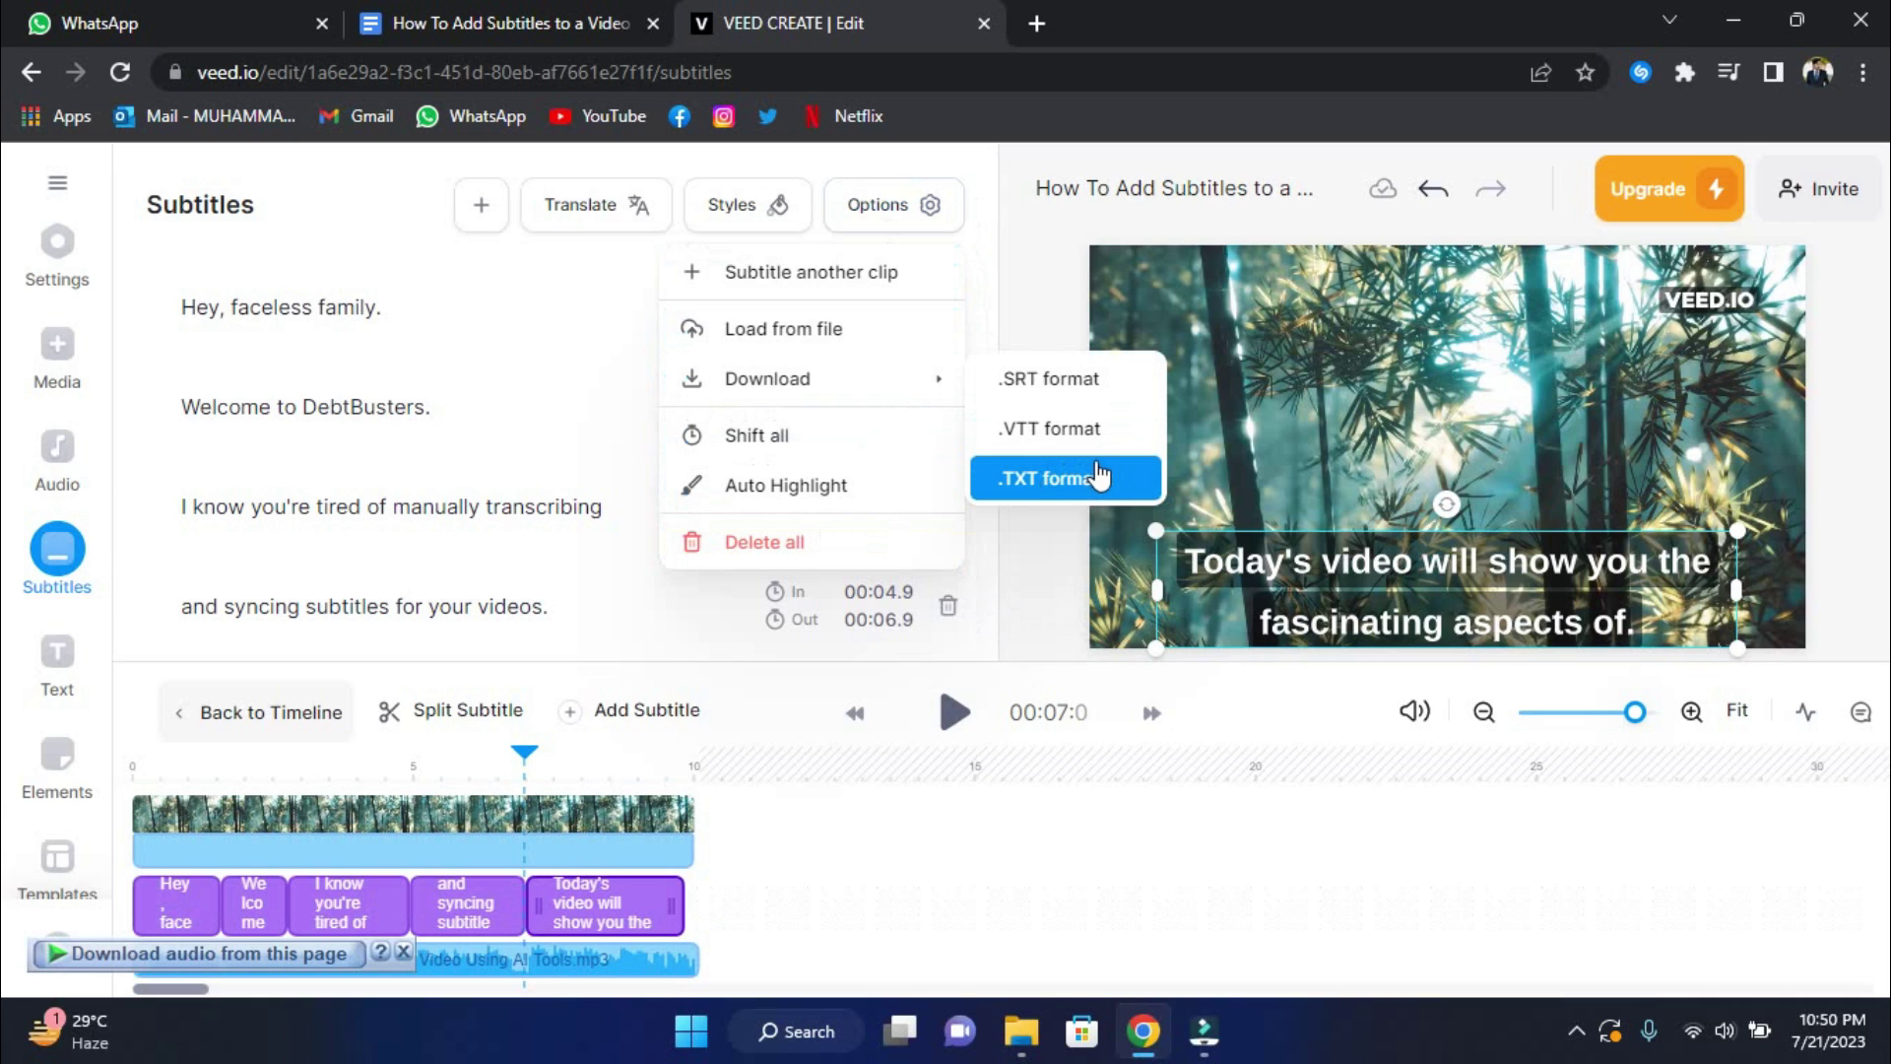
# - Request the SRT download, dismiss the subscriptions screen, then request the VTT download instead
pyautogui.click(1075, 409)
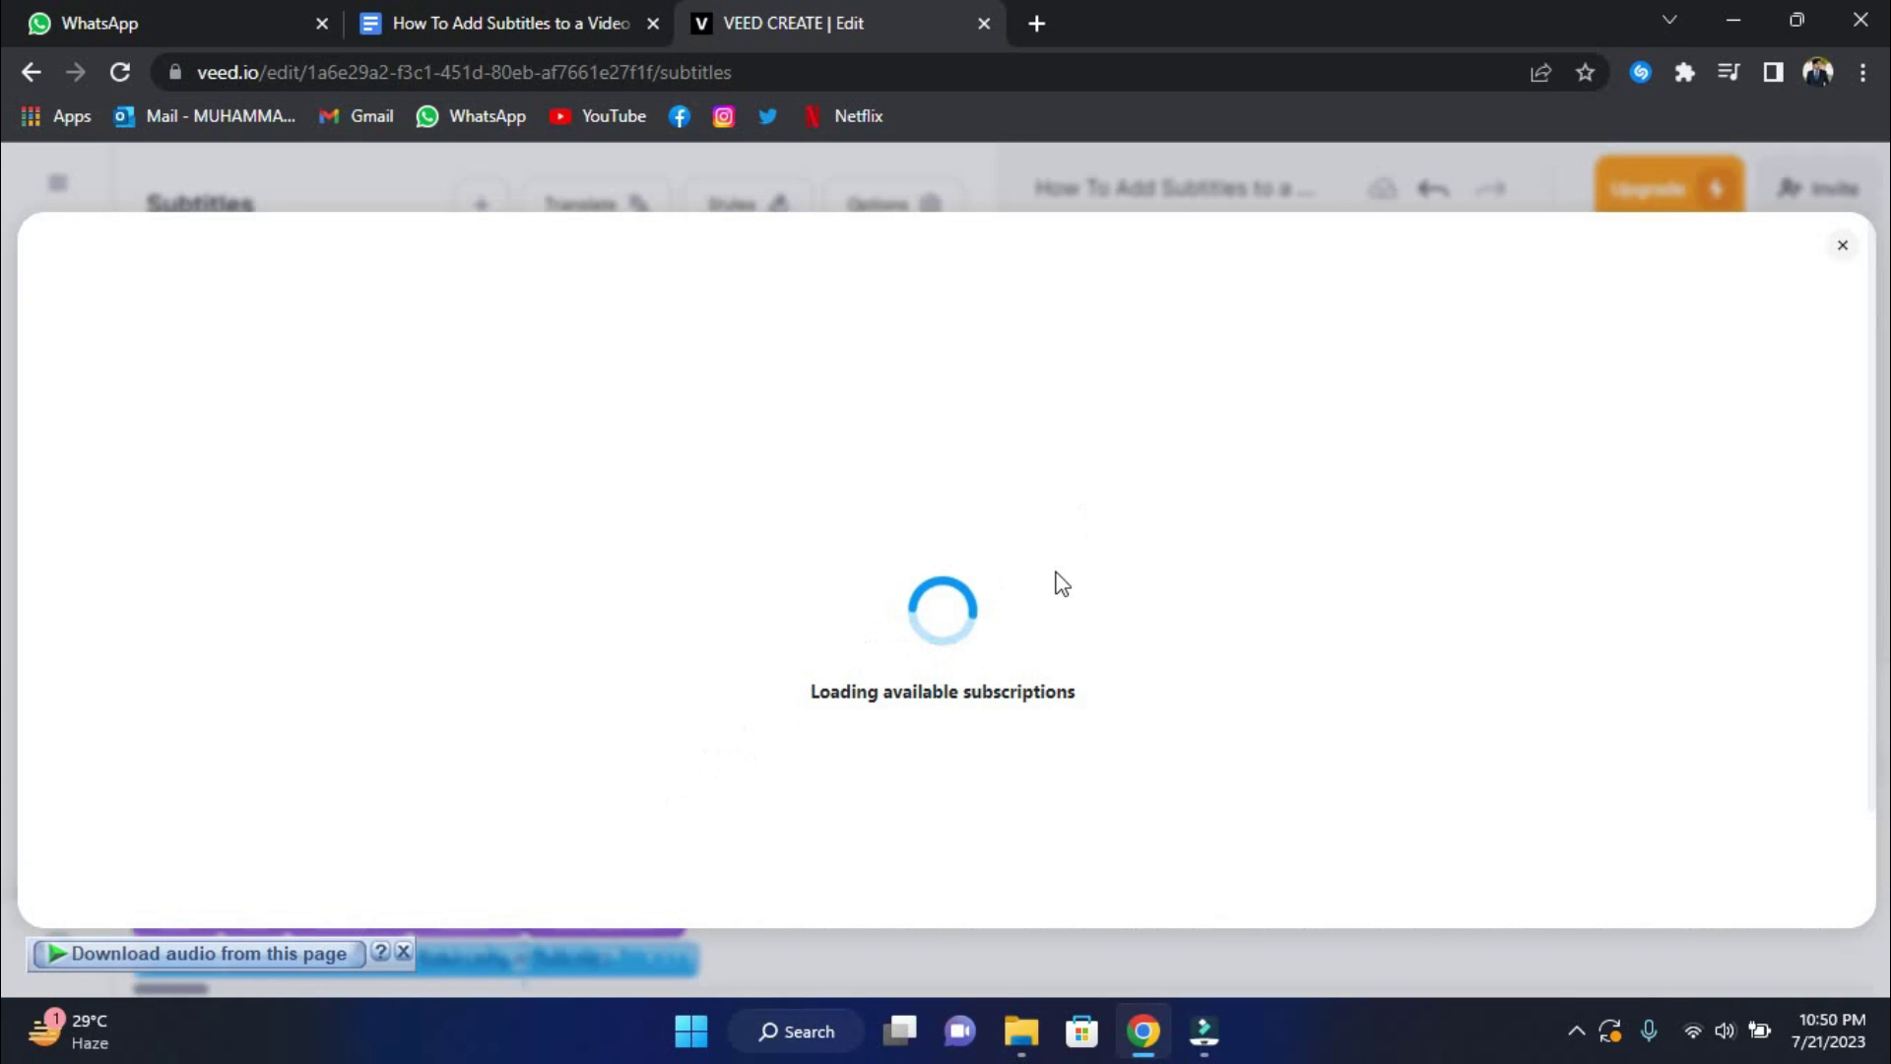
pyautogui.click(1843, 245)
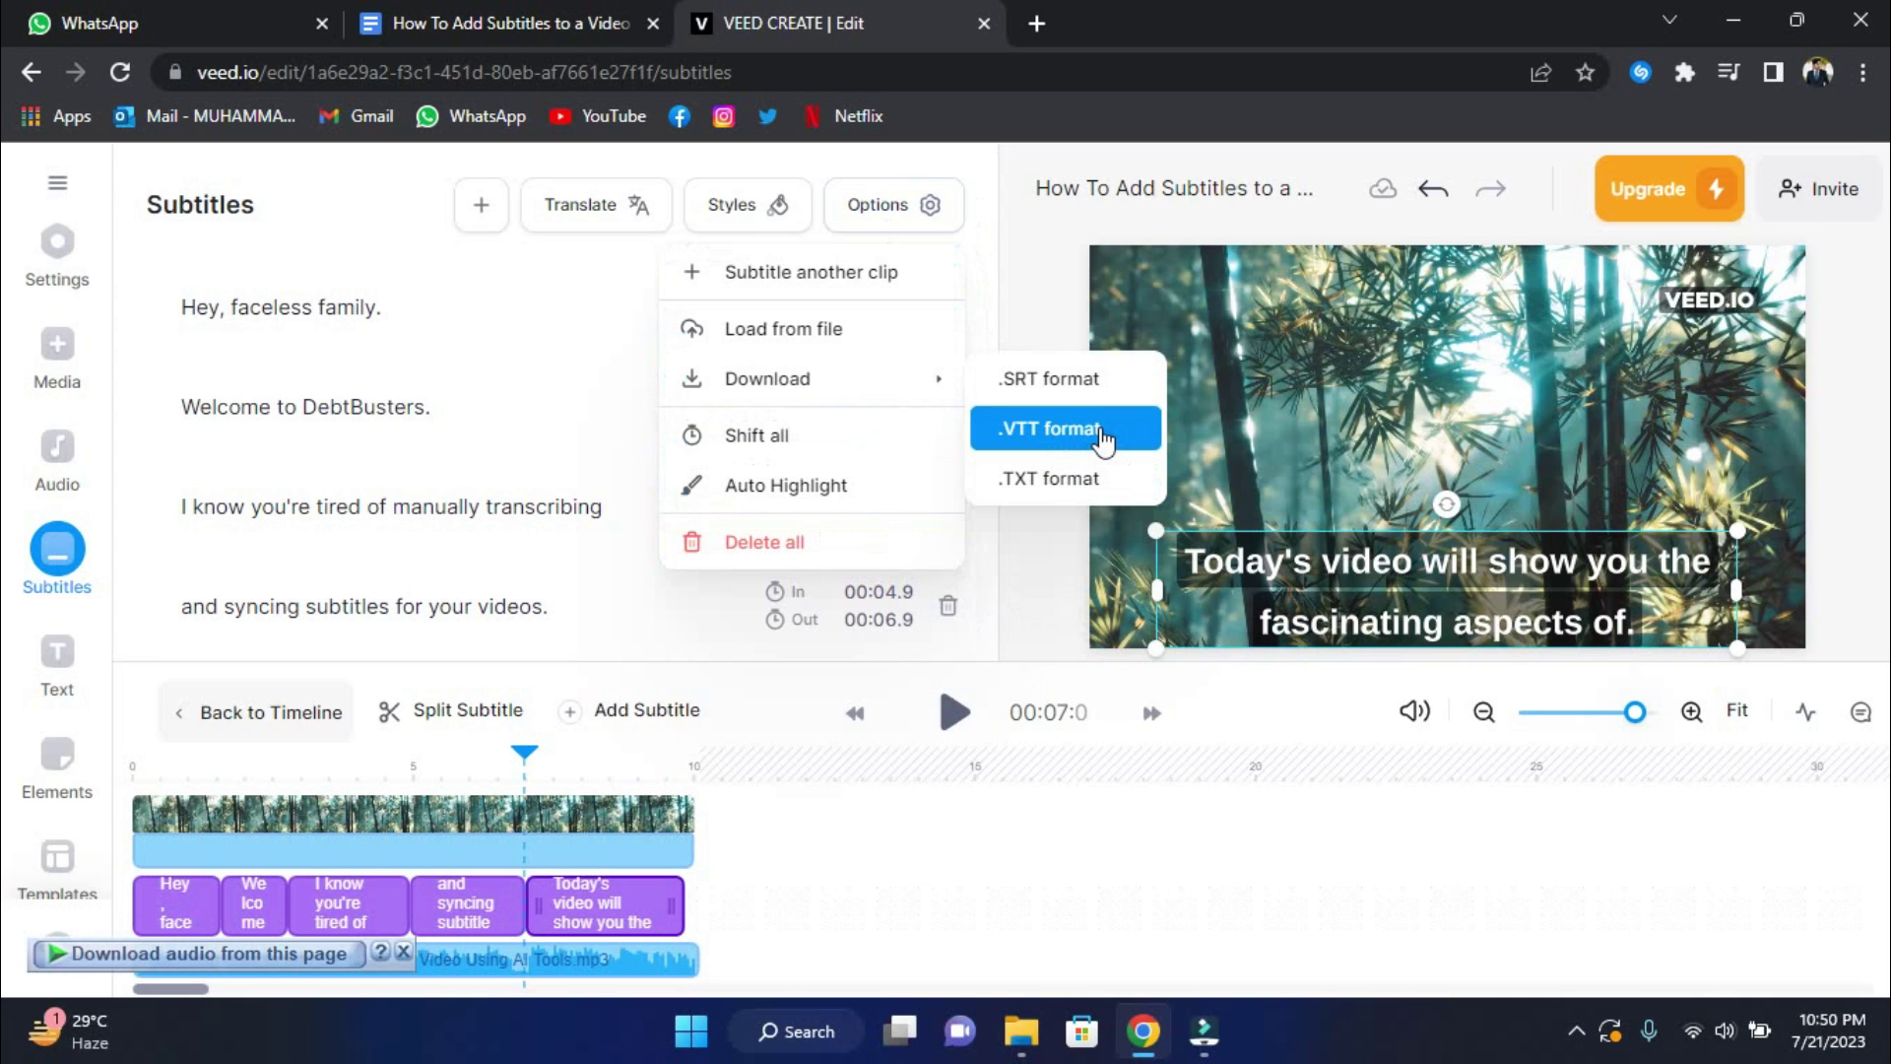
pyautogui.click(1101, 428)
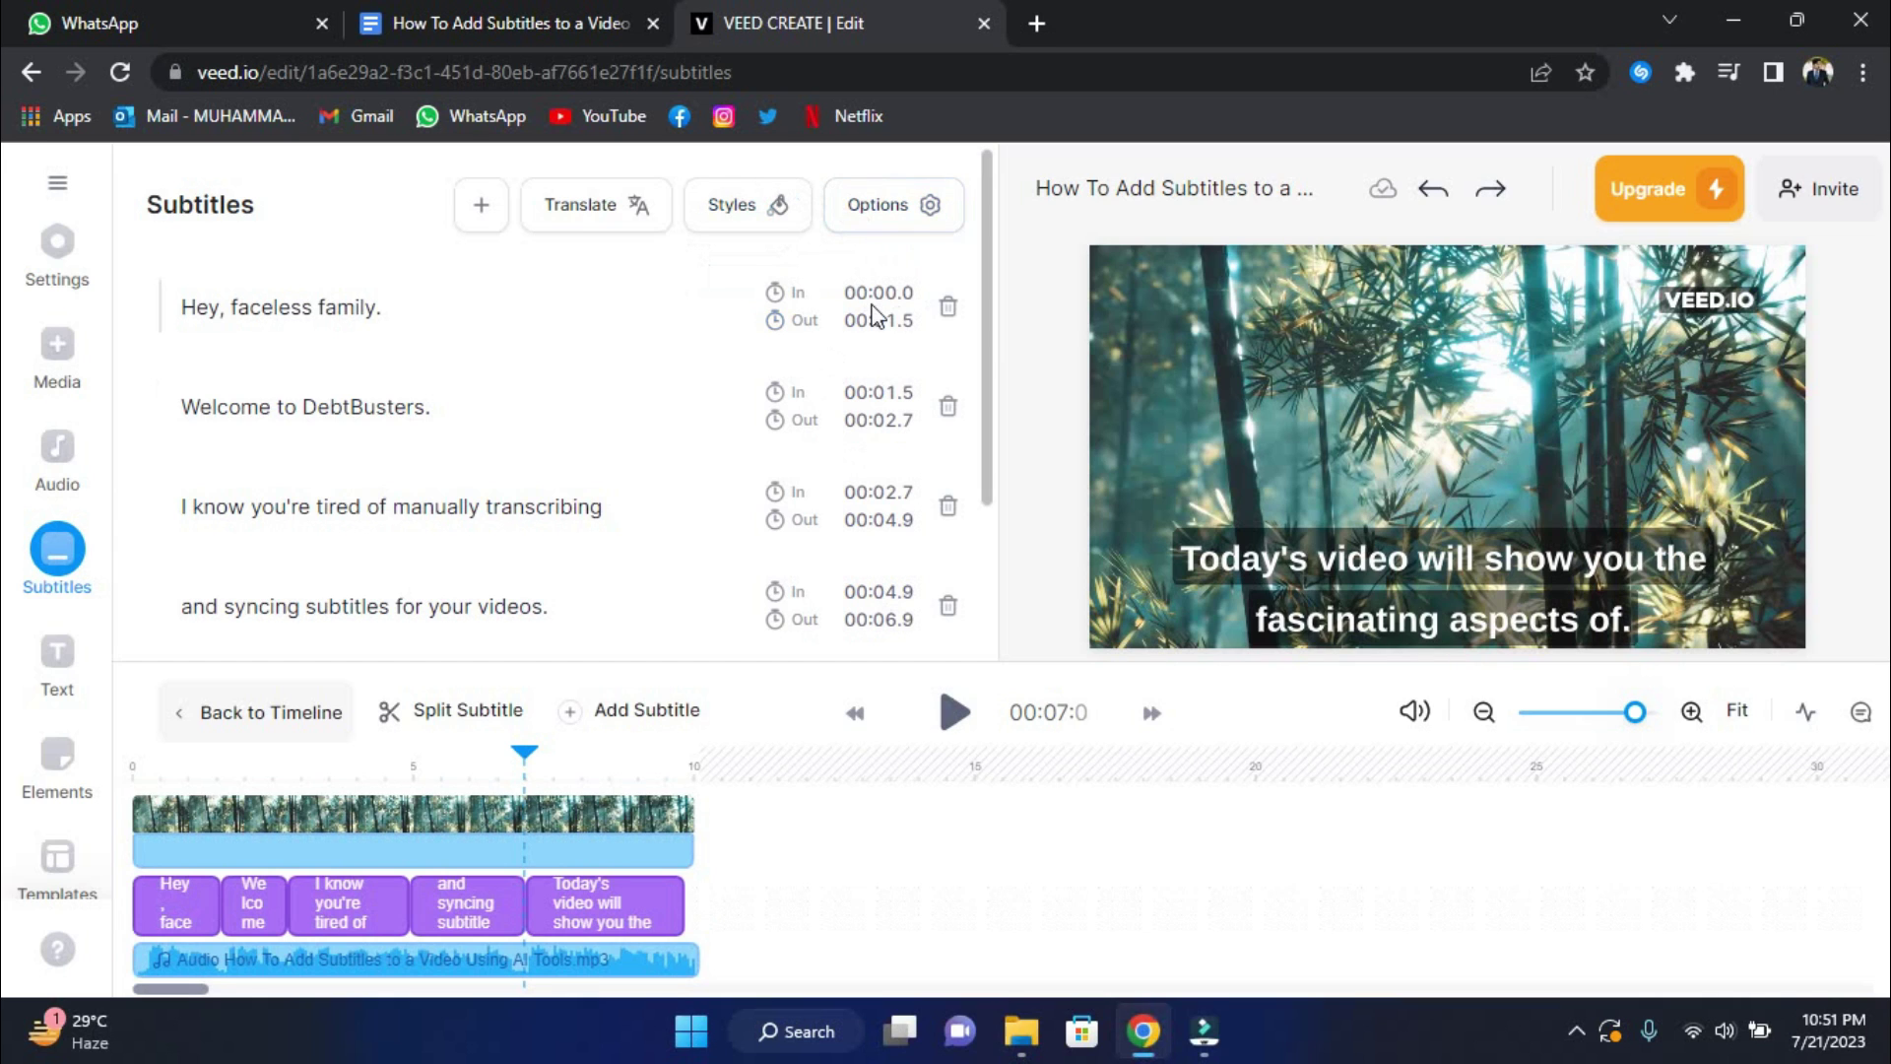
# - Enter the subtitle Styles panel and select the Animation field showing None
pyautogui.click(773, 219)
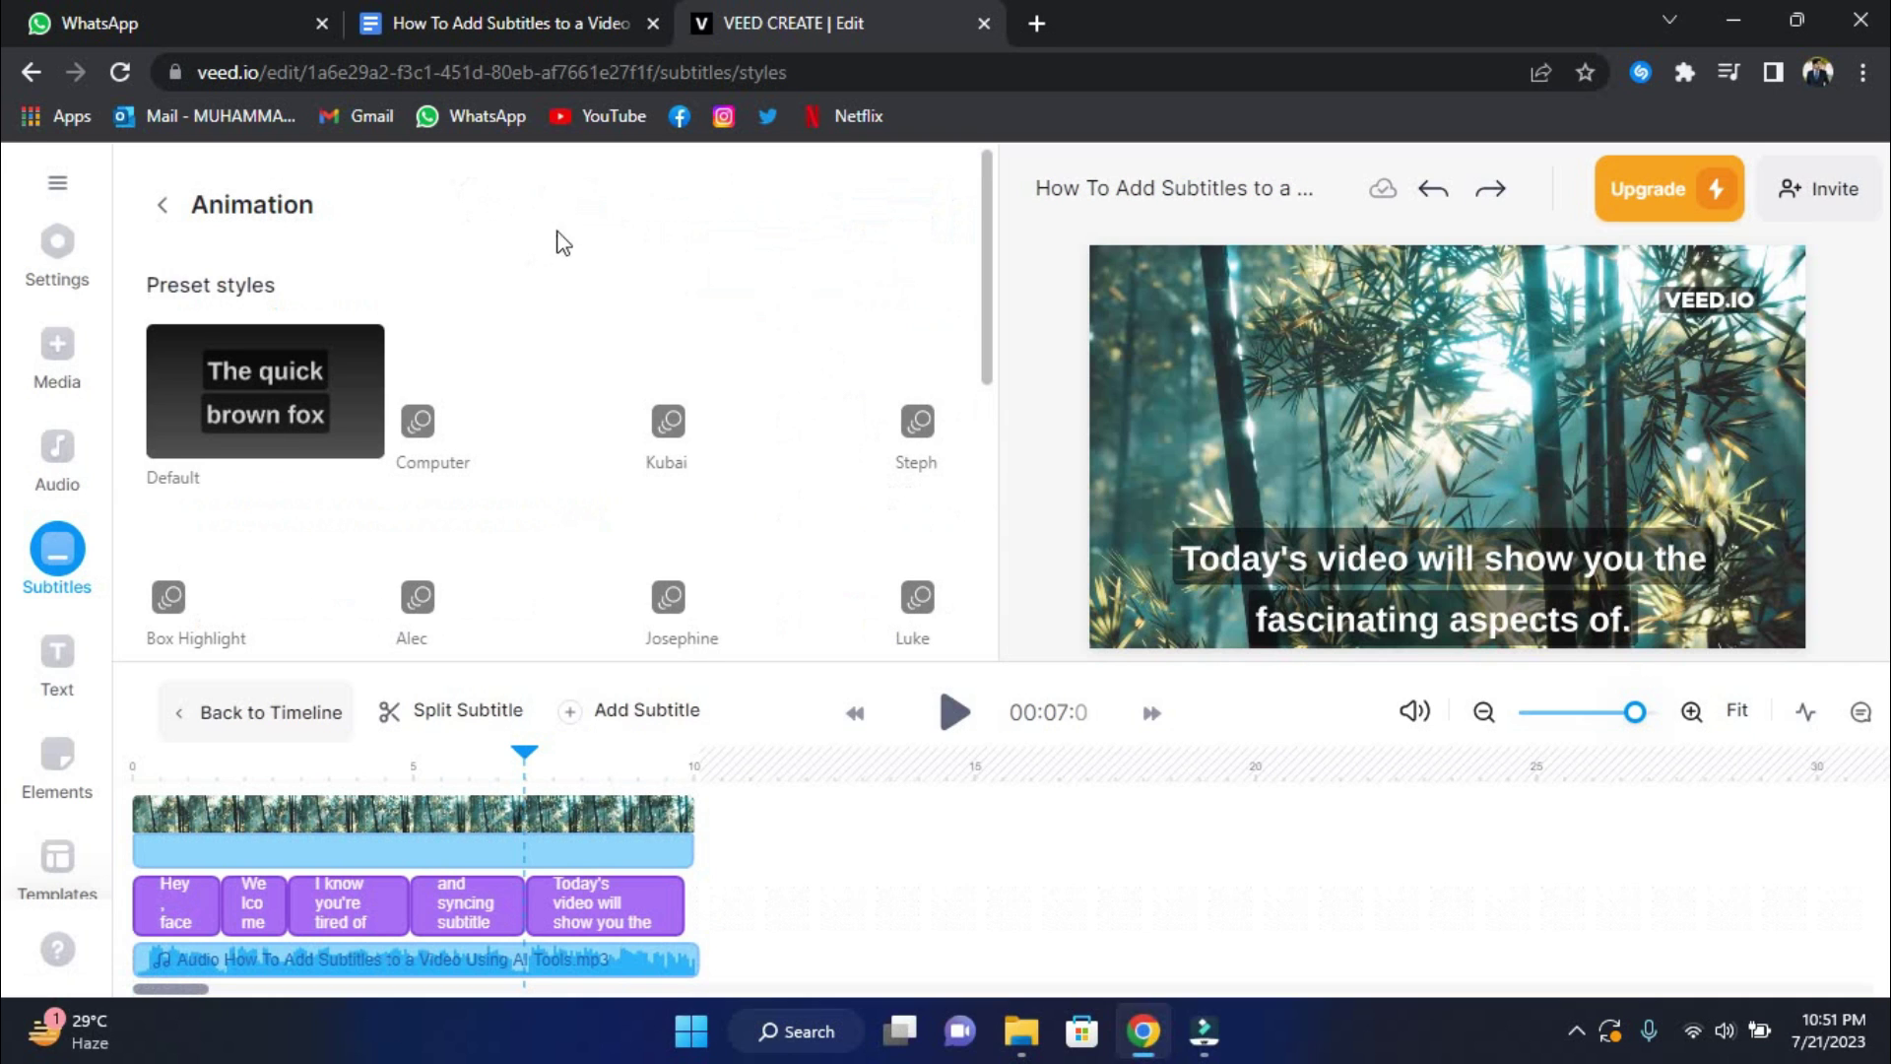
pyautogui.scroll(-3, 561, 415)
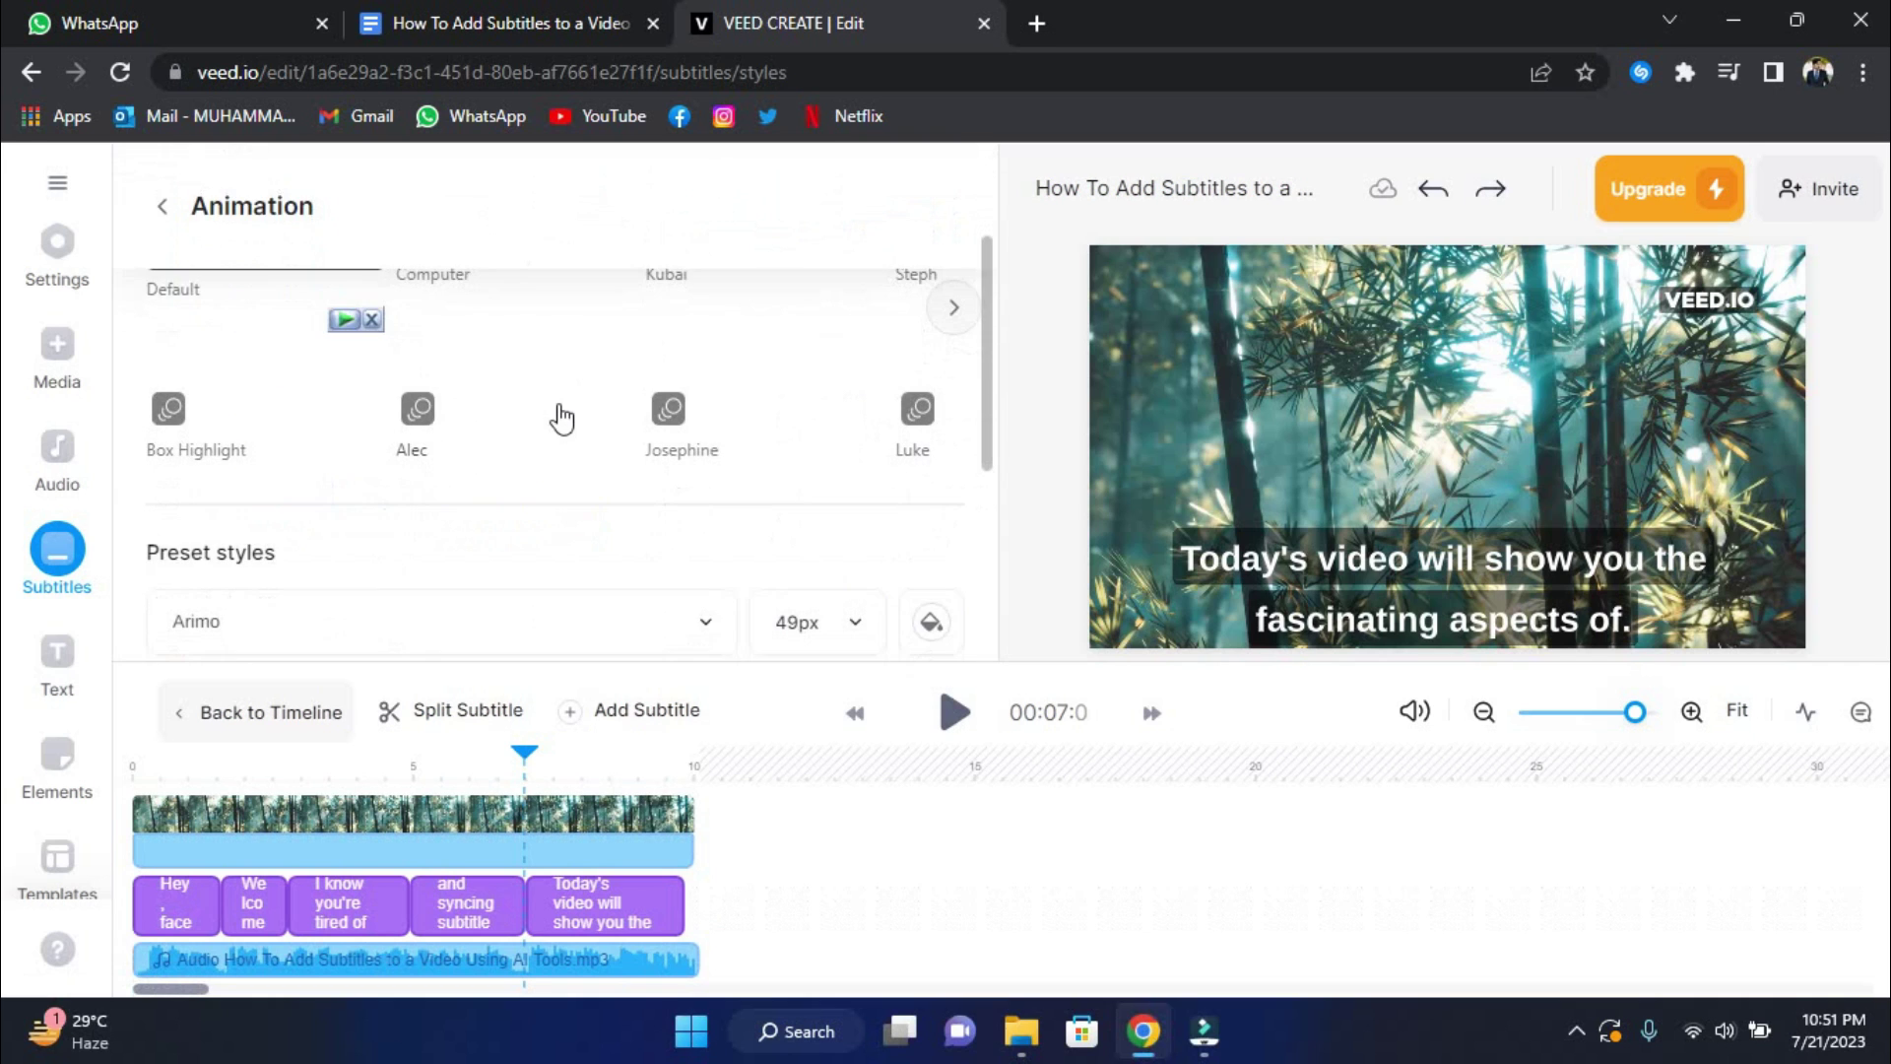
pyautogui.scroll(-3, 558, 463)
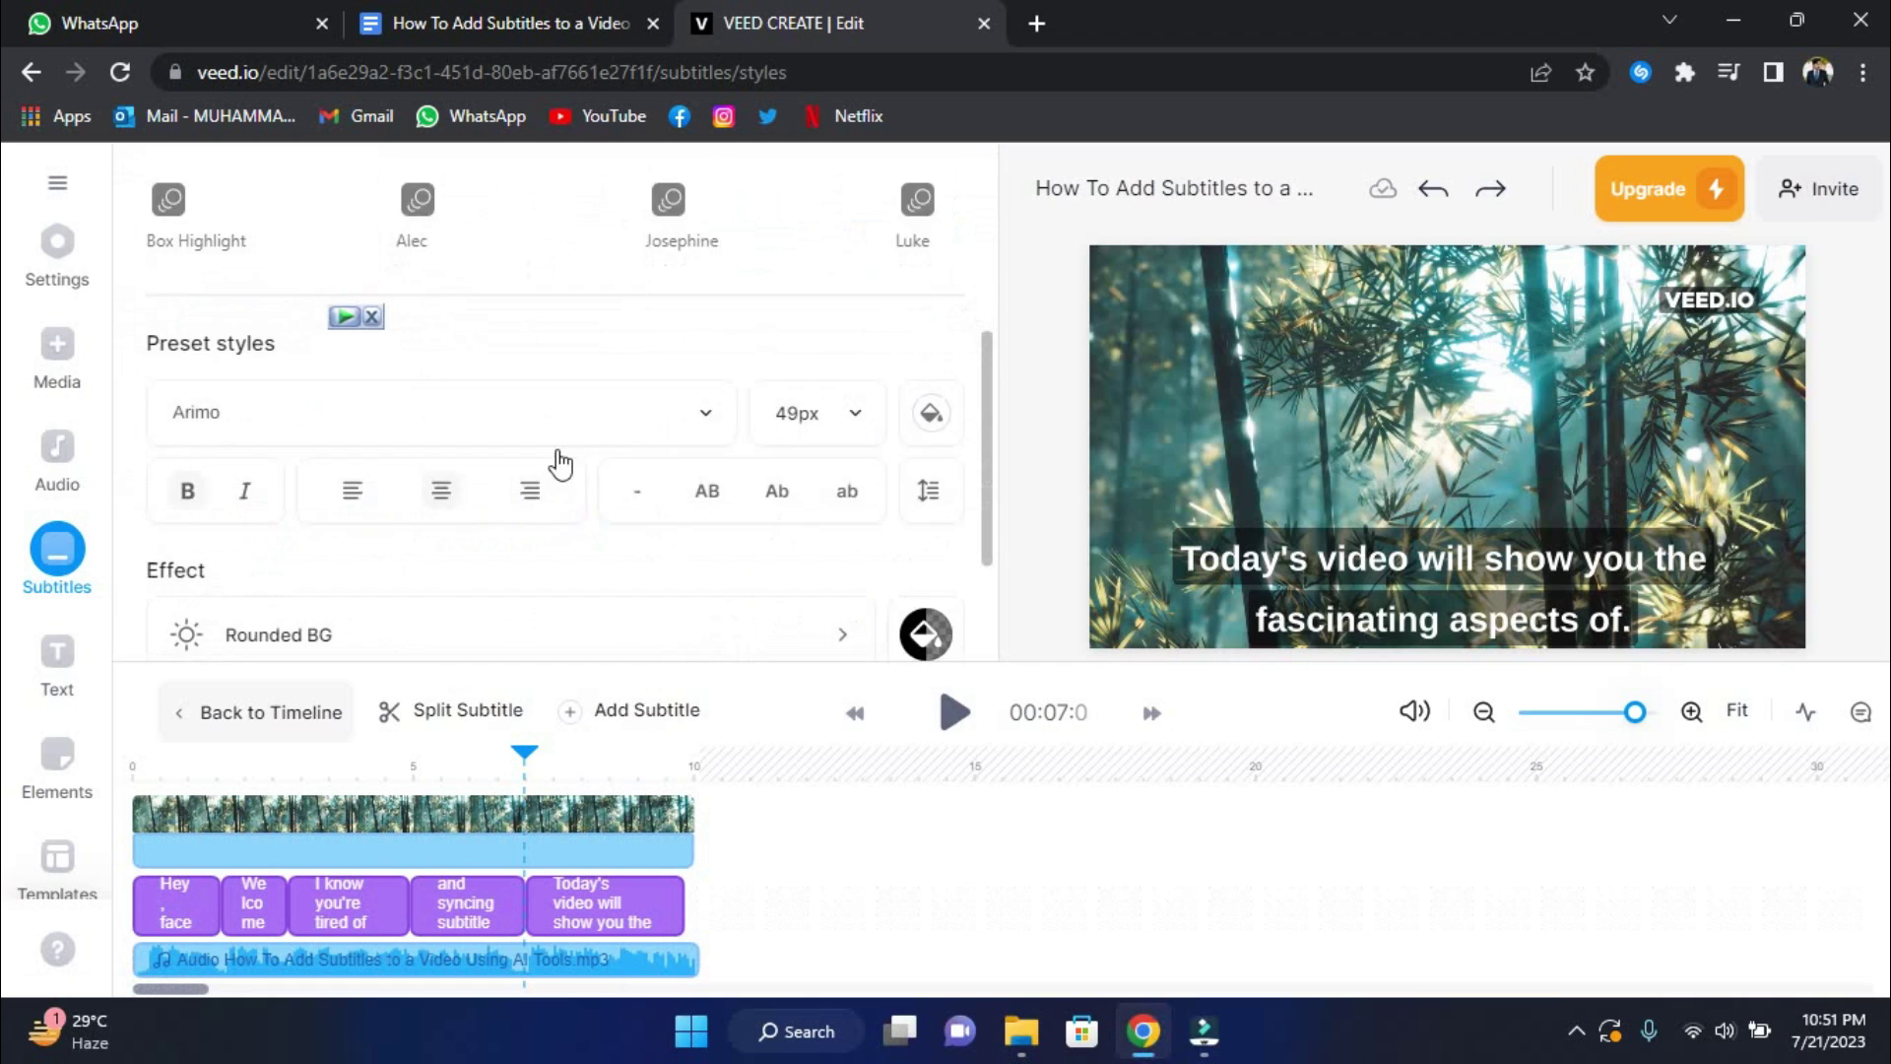
pyautogui.scroll(5, 552, 503)
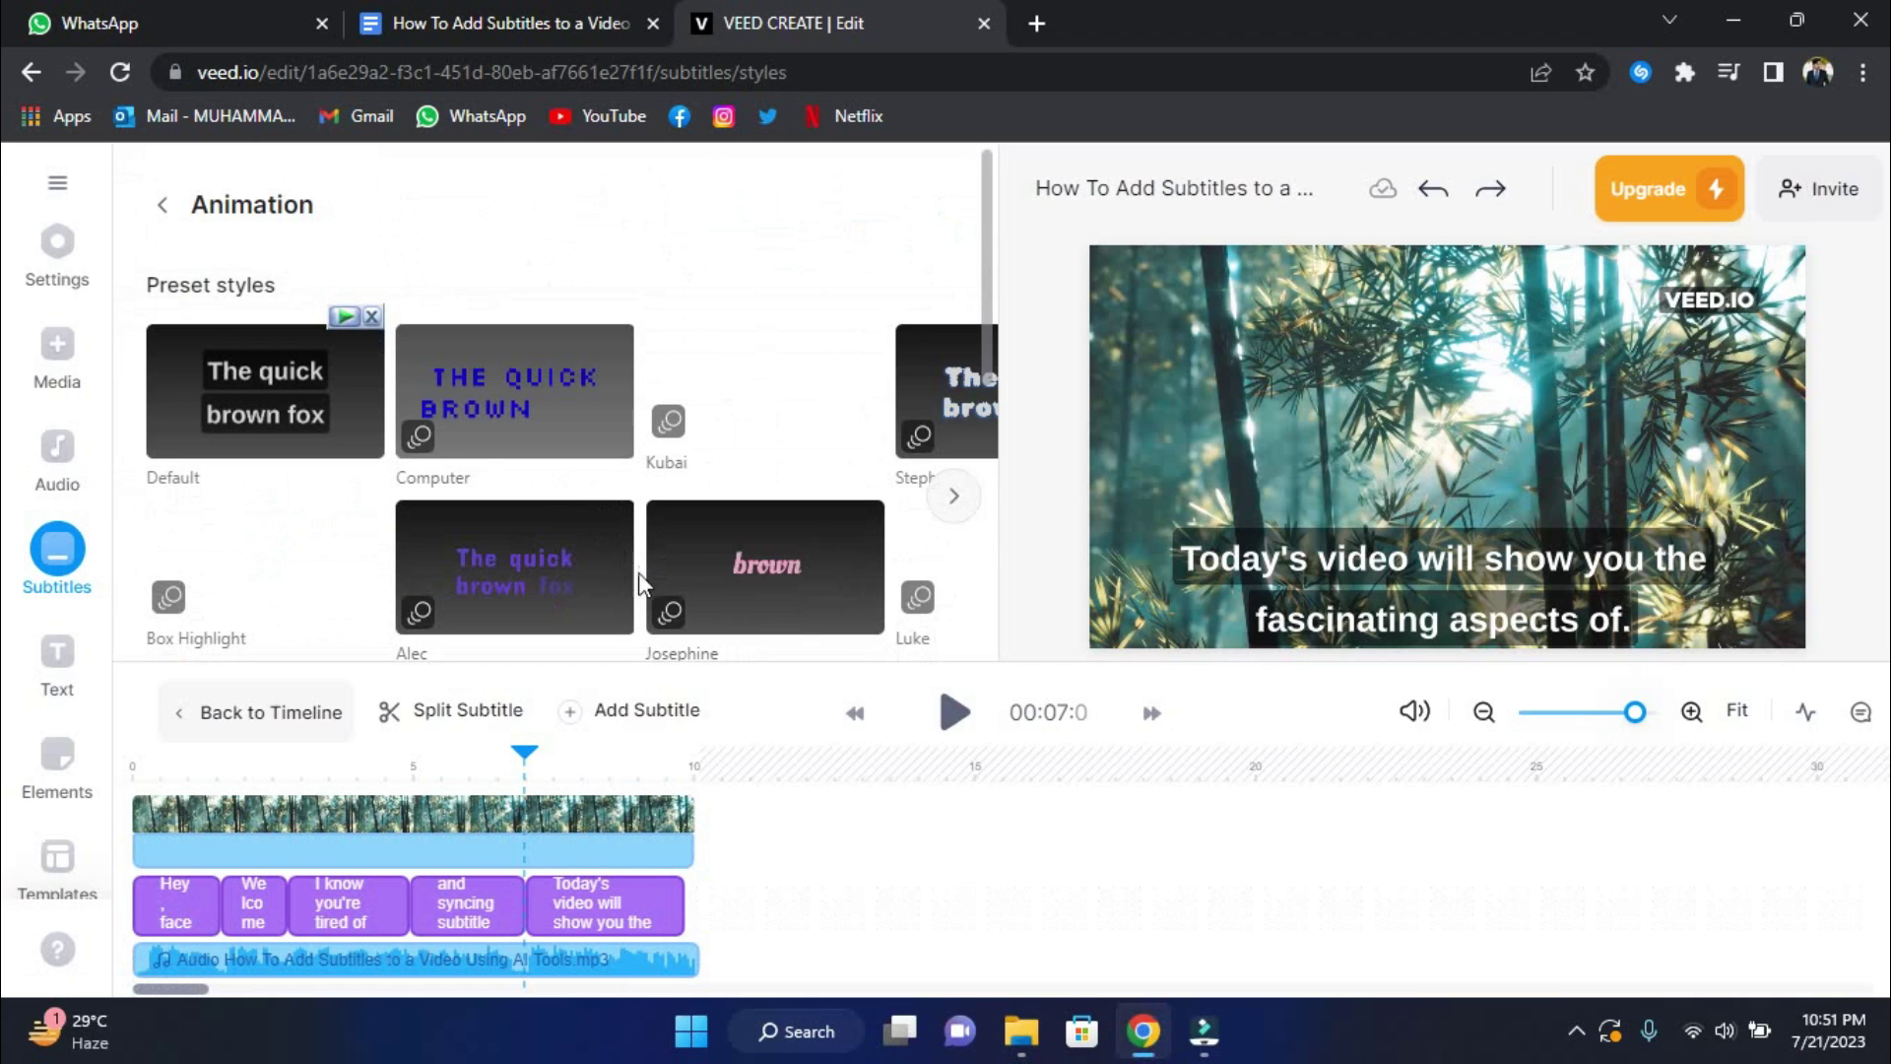
pyautogui.scroll(-1, 587, 576)
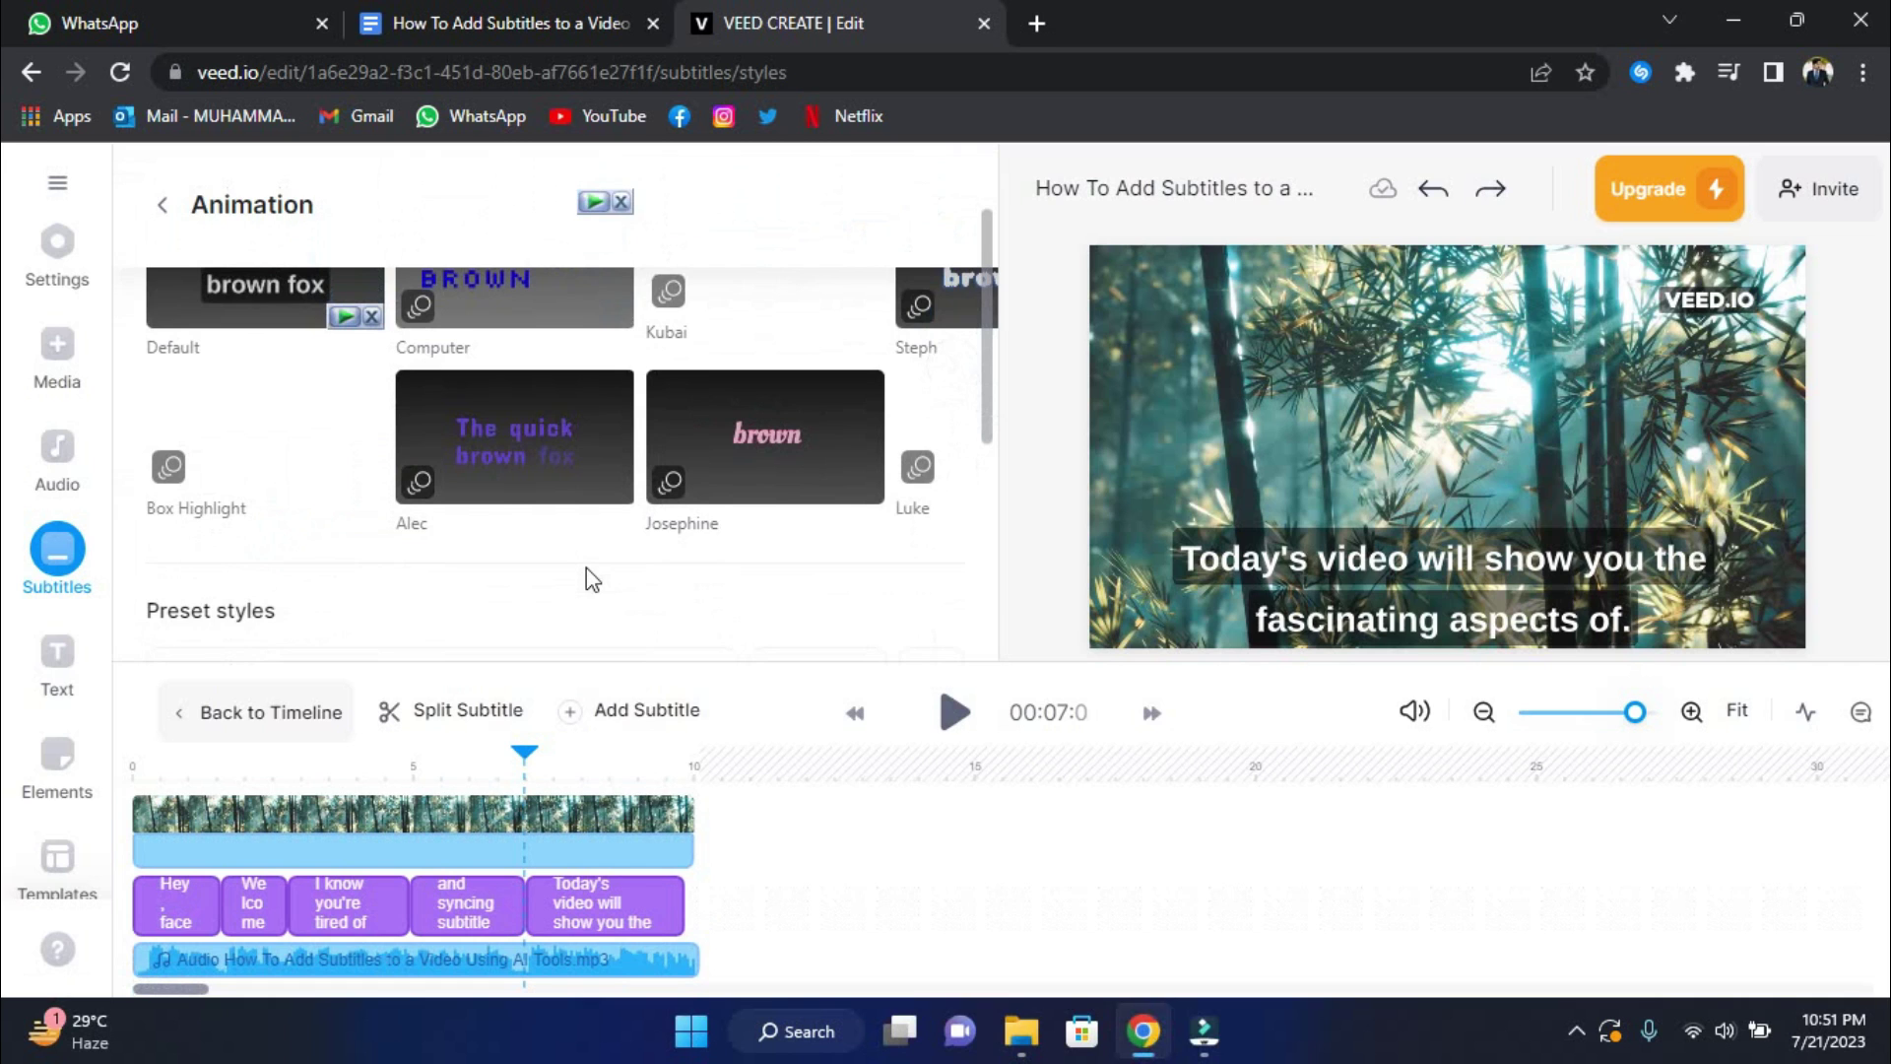
pyautogui.scroll(1, 586, 577)
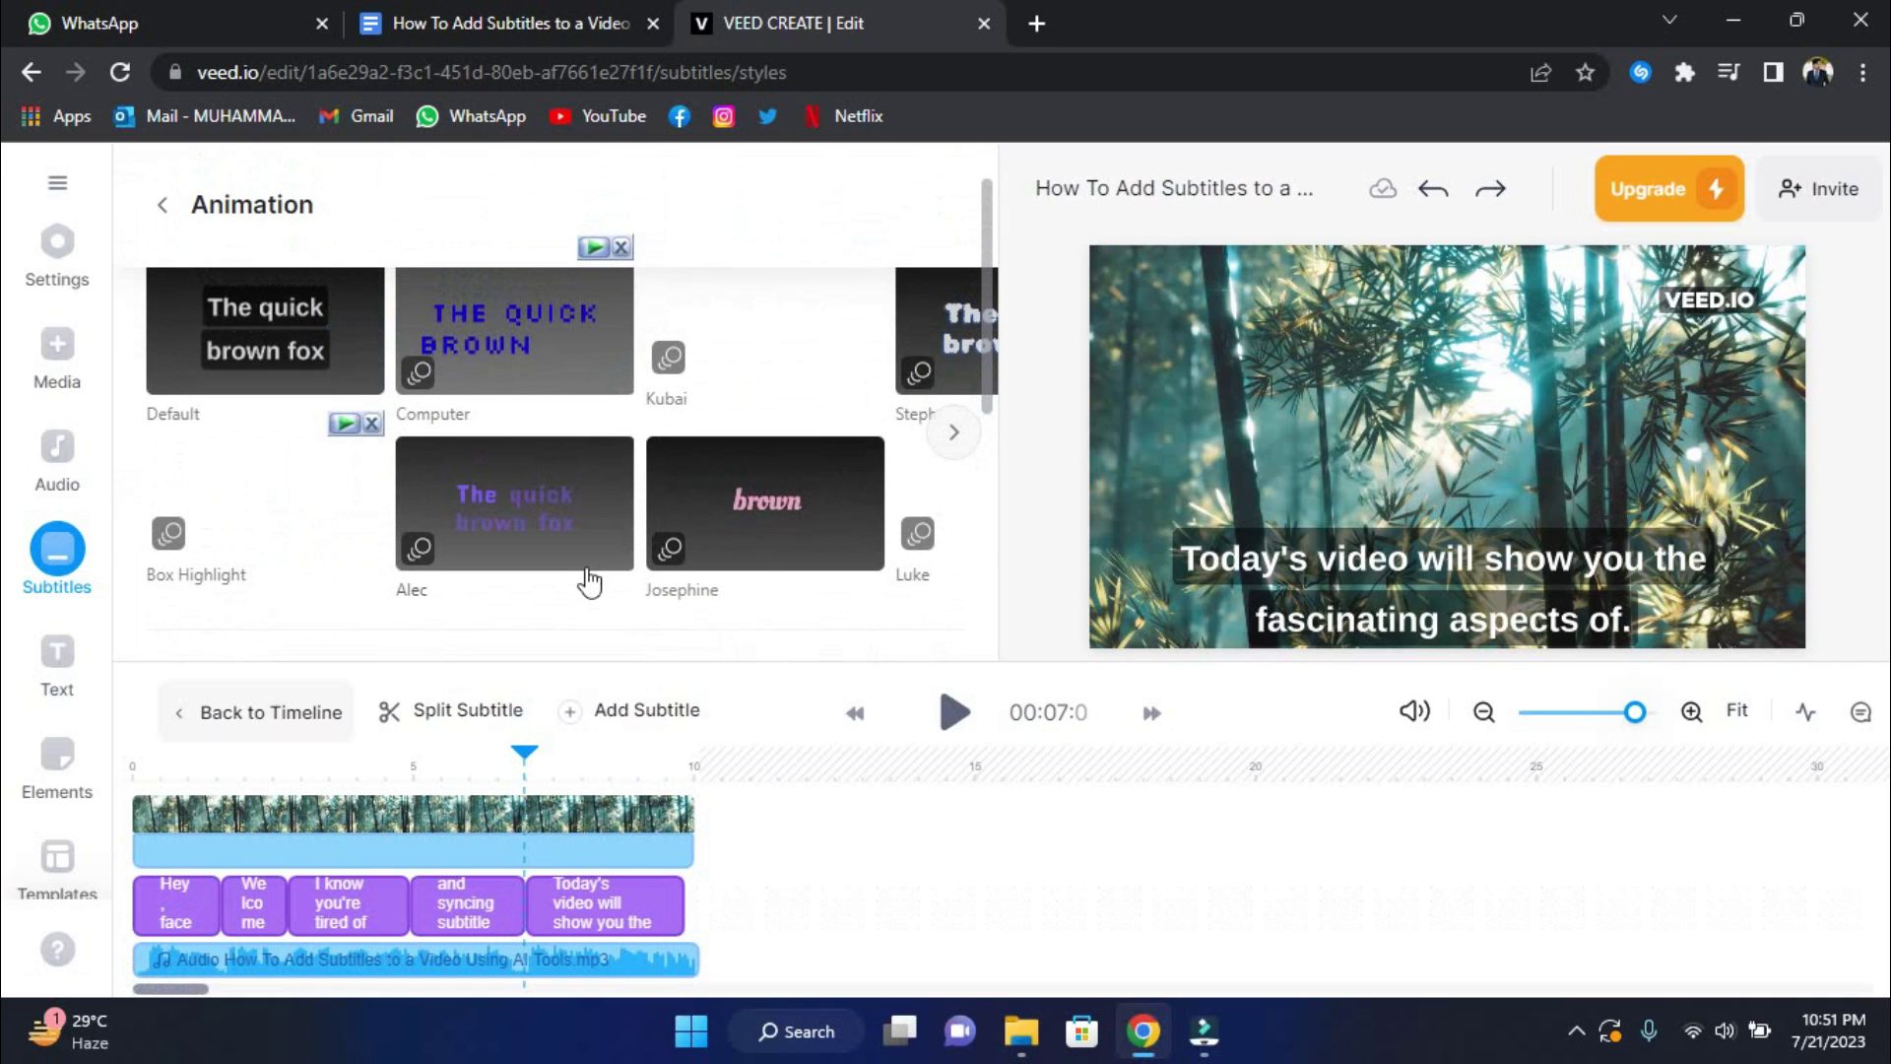
pyautogui.scroll(-1, 586, 576)
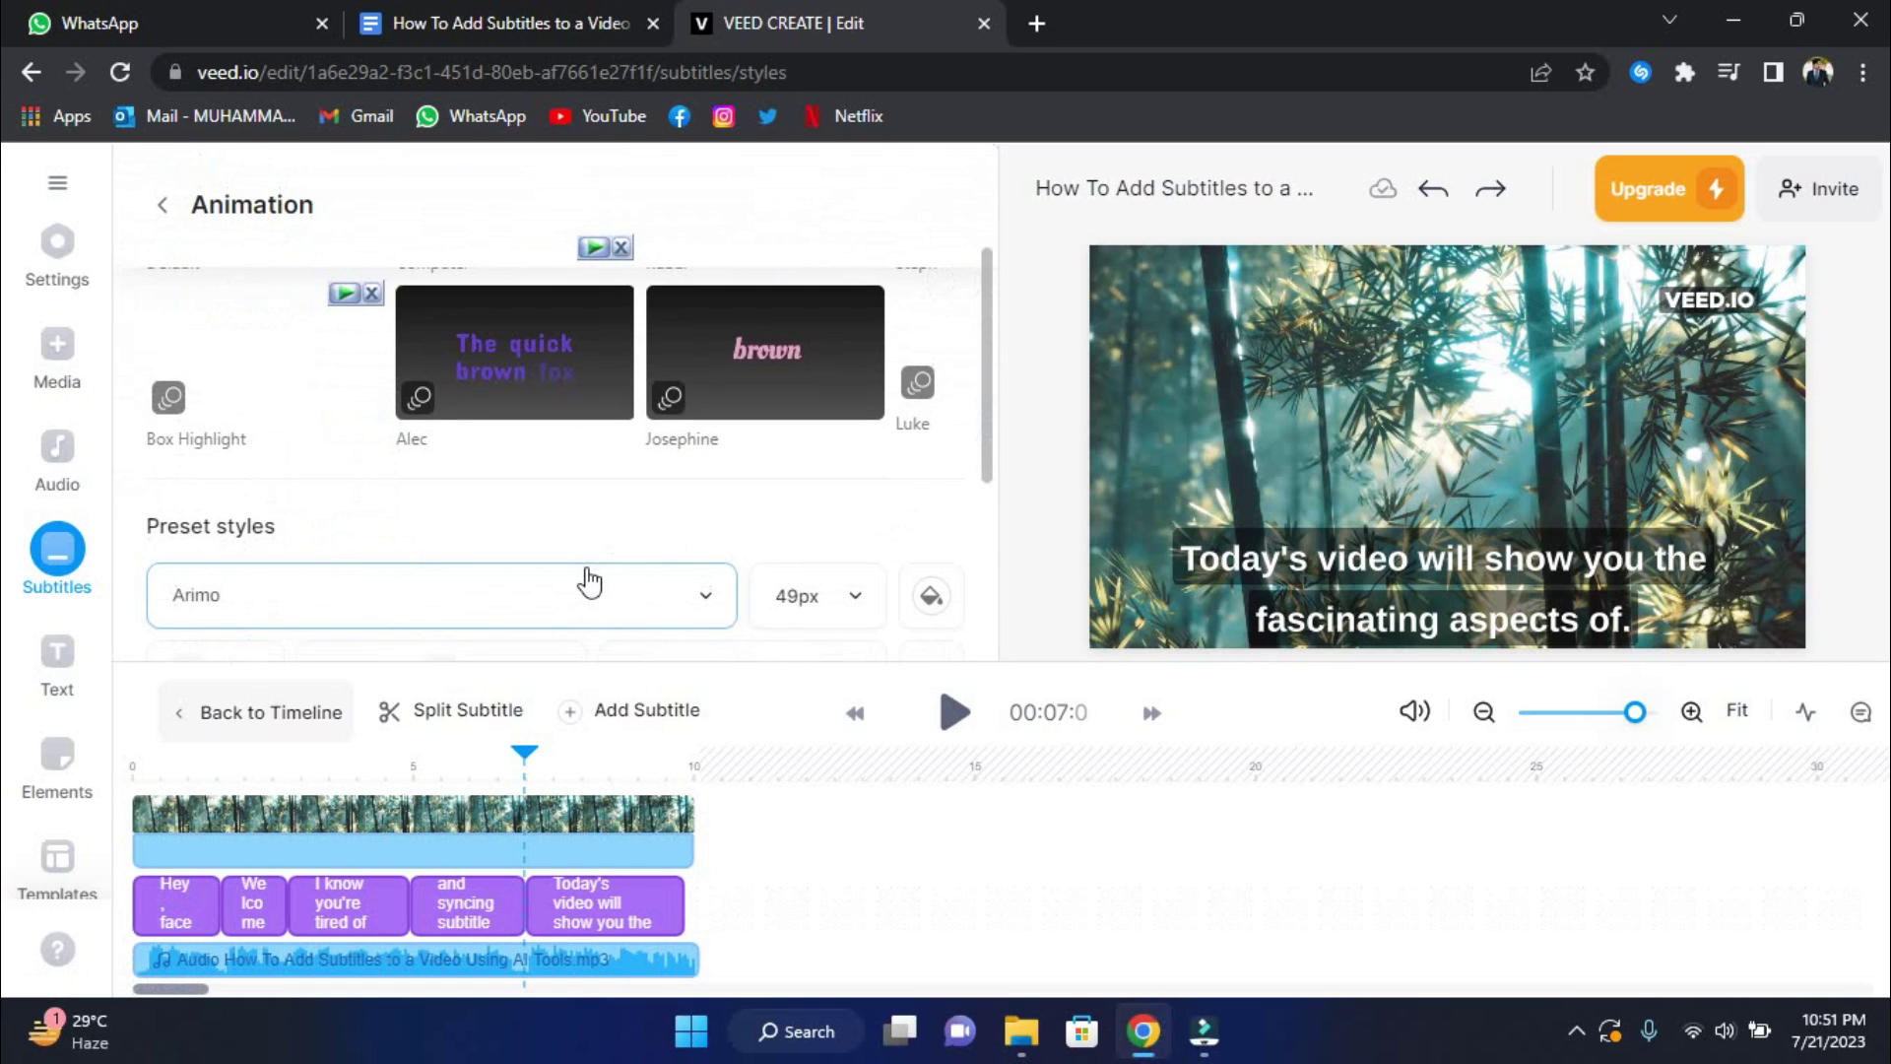
pyautogui.scroll(-1, 586, 573)
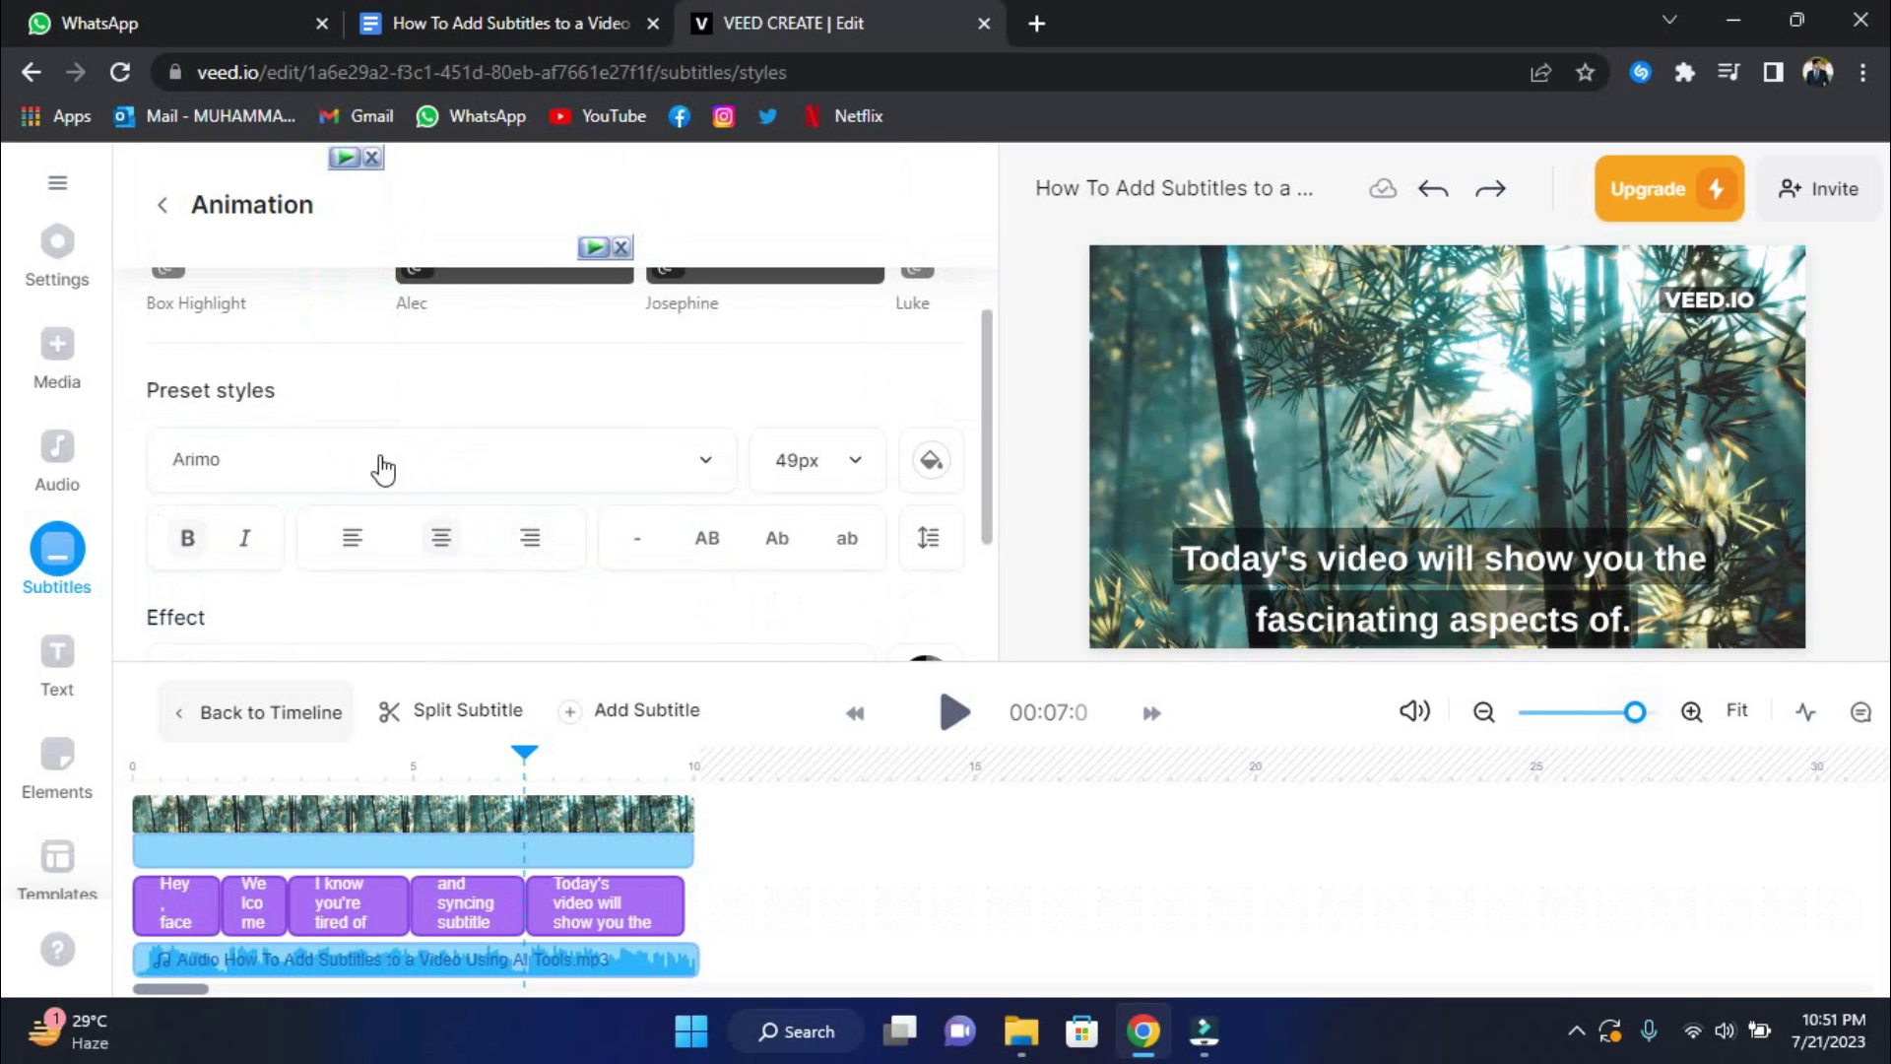
pyautogui.click(258, 481)
pyautogui.scroll(-2, 682, 503)
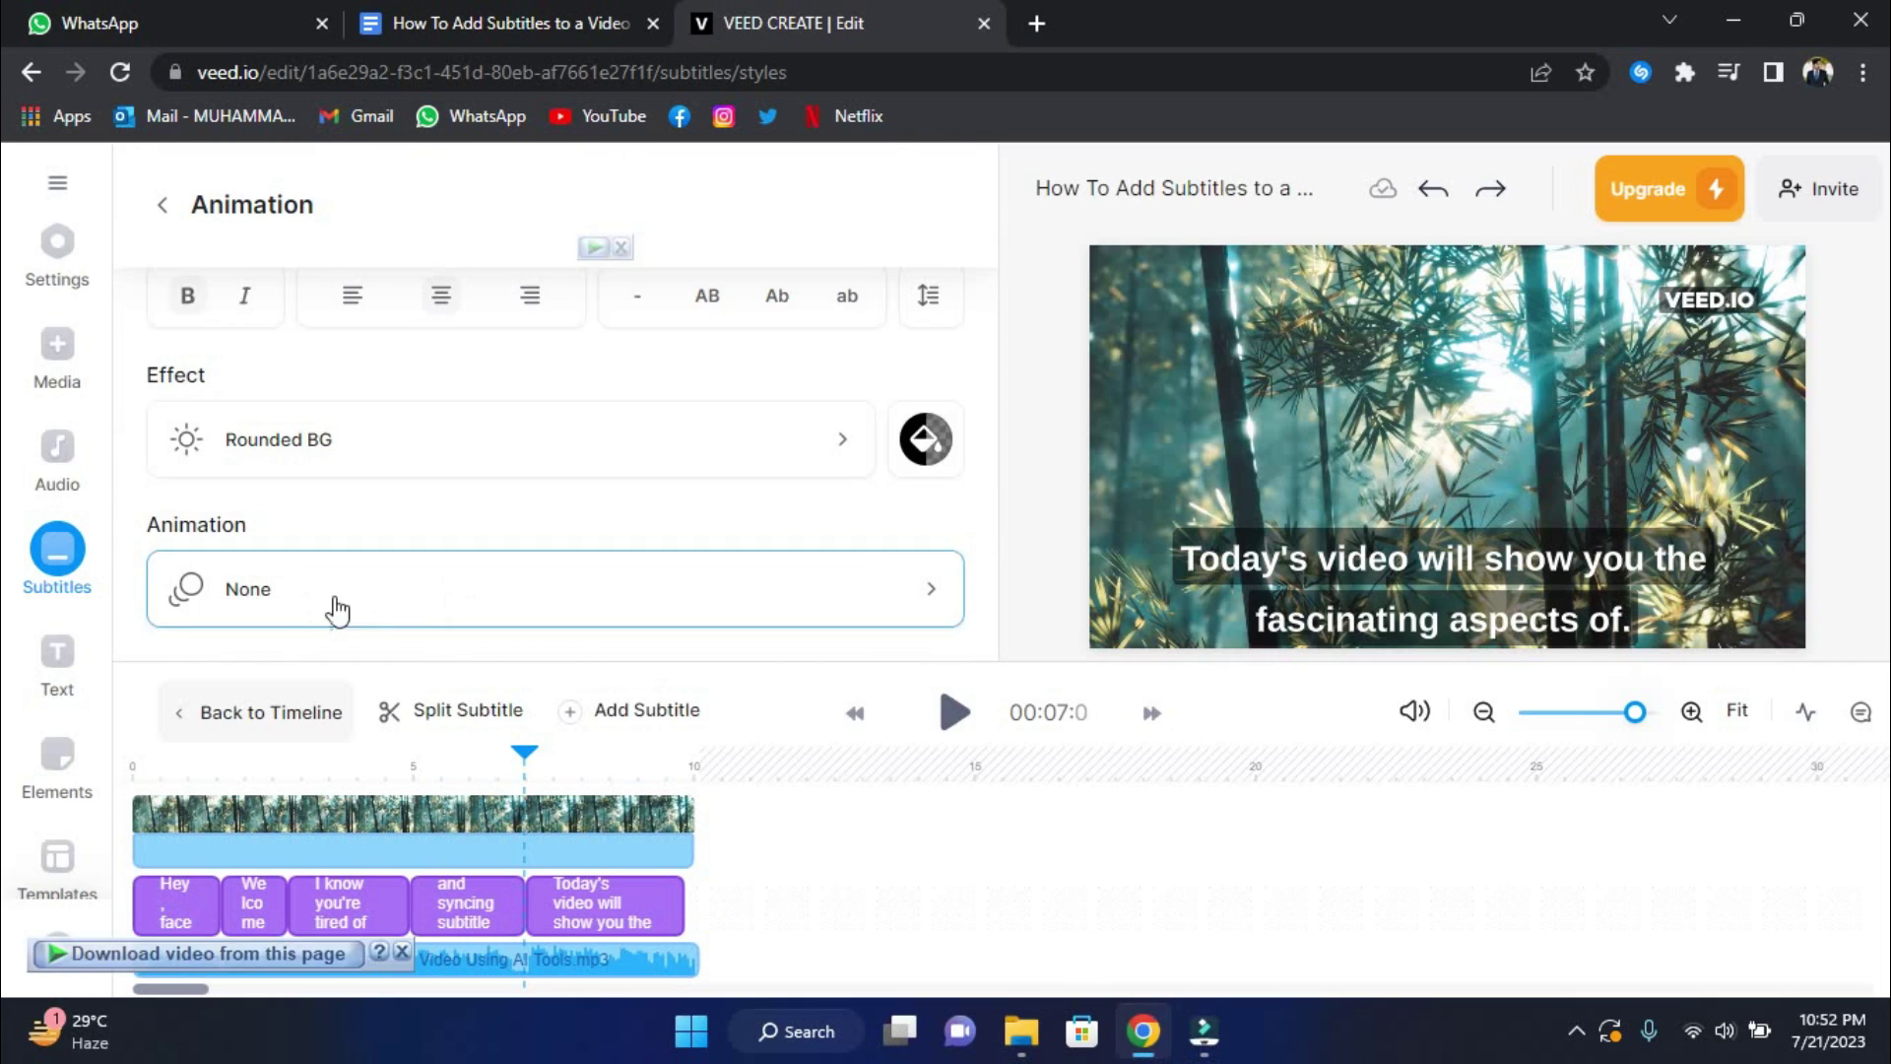
# - Browse the animation presets gallery and go back to the Preset styles list
pyautogui.click(912, 606)
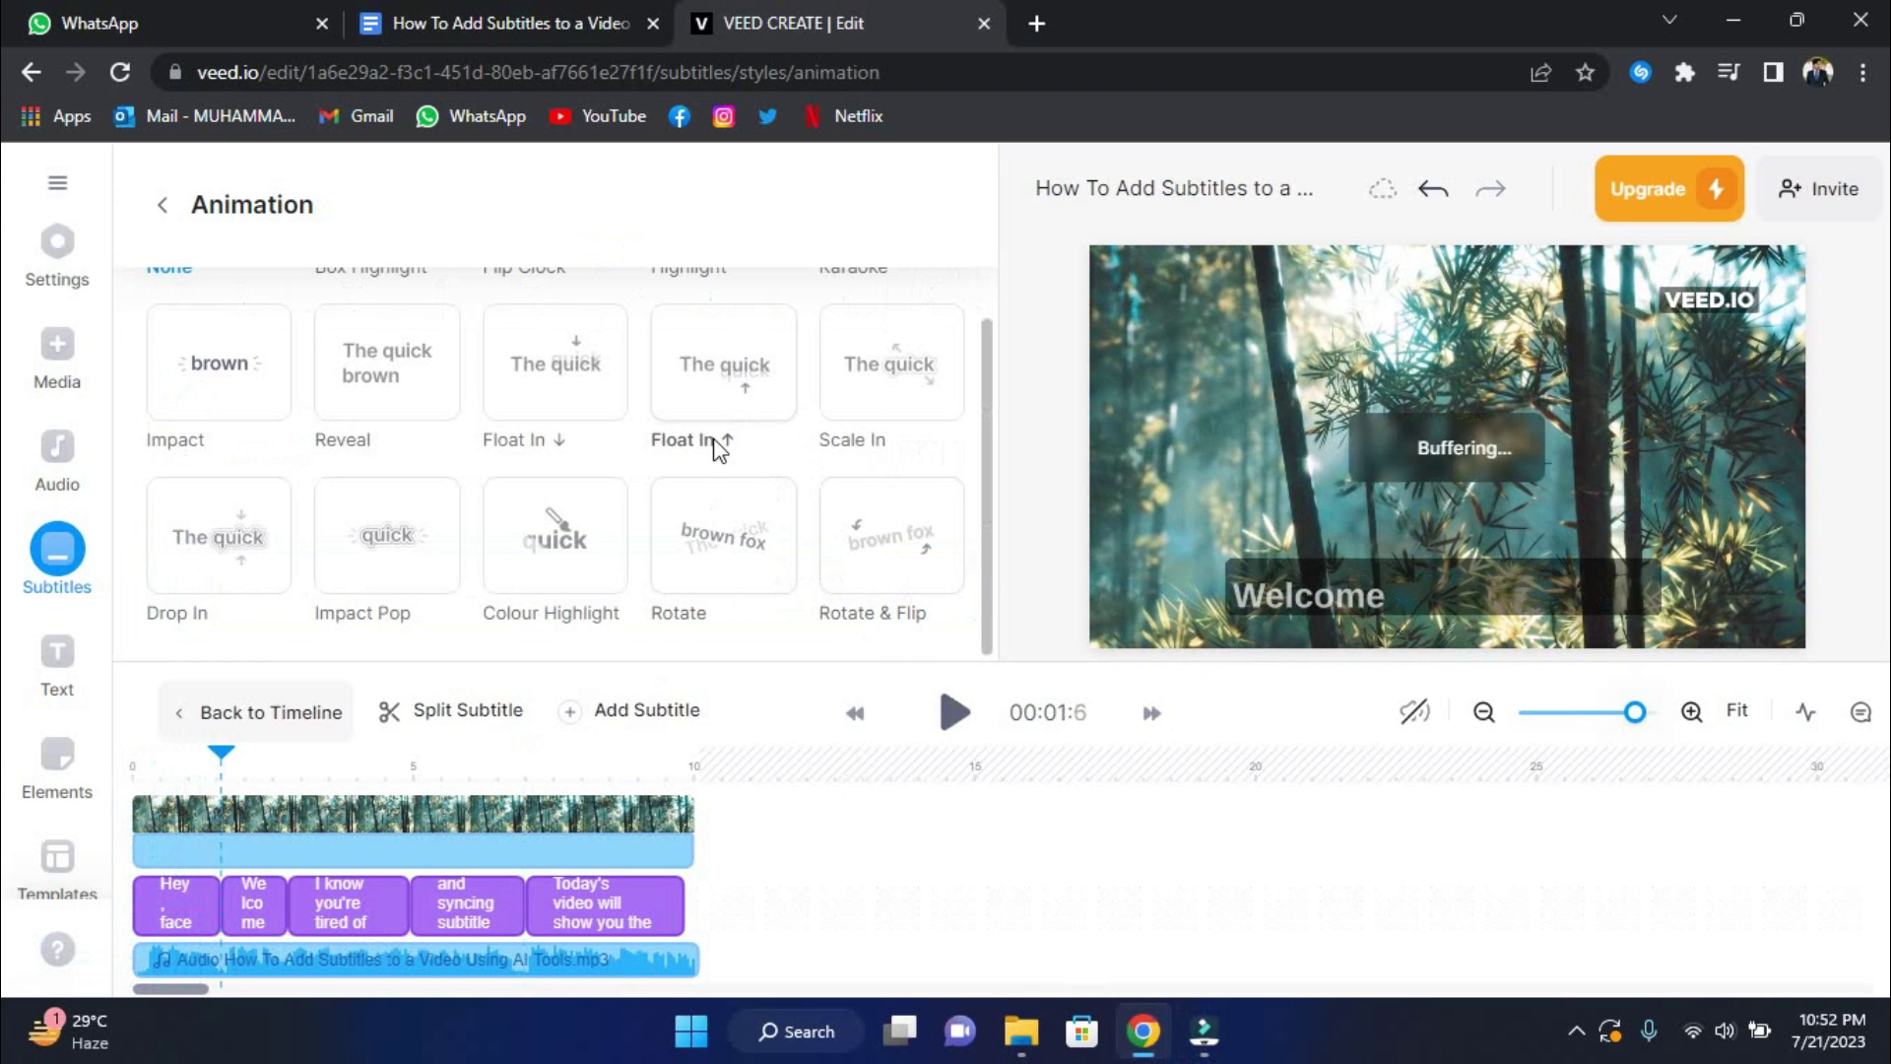
pyautogui.scroll(1, 947, 429)
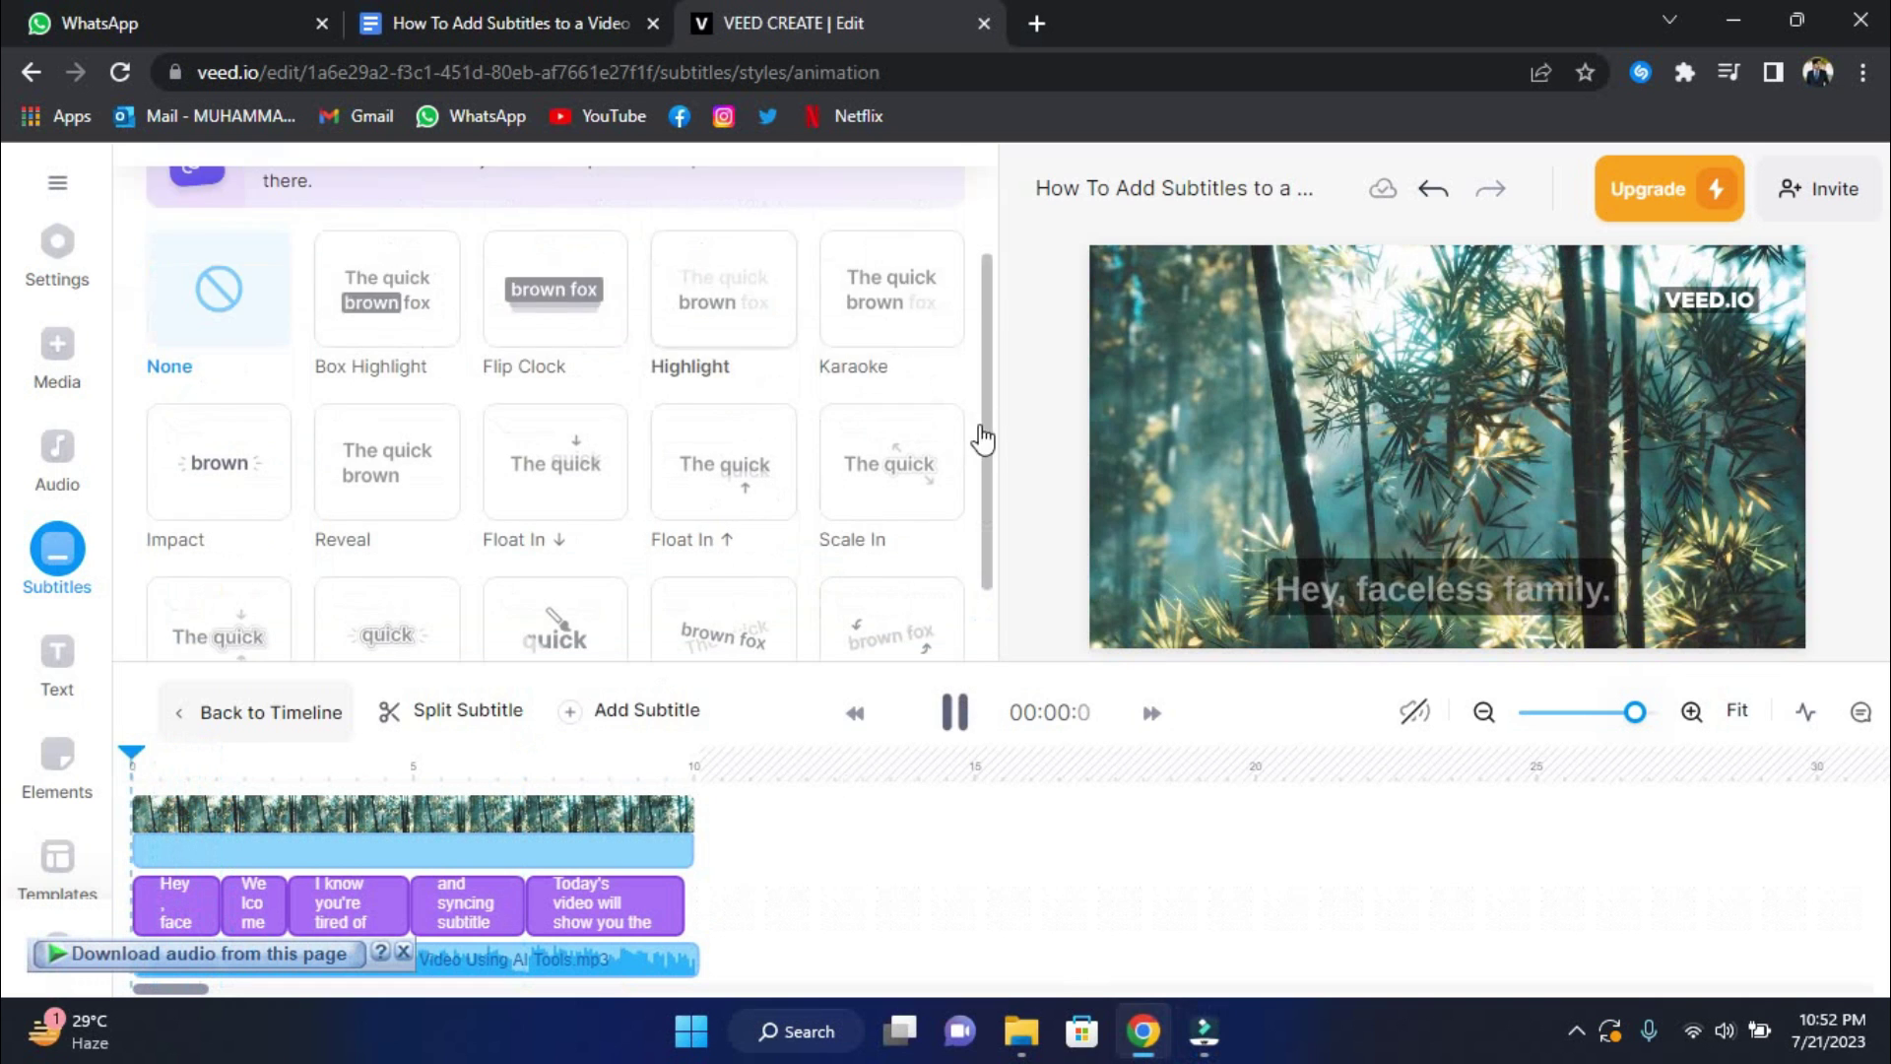
pyautogui.moveTo(992, 516); pyautogui.dragTo(989, 570)
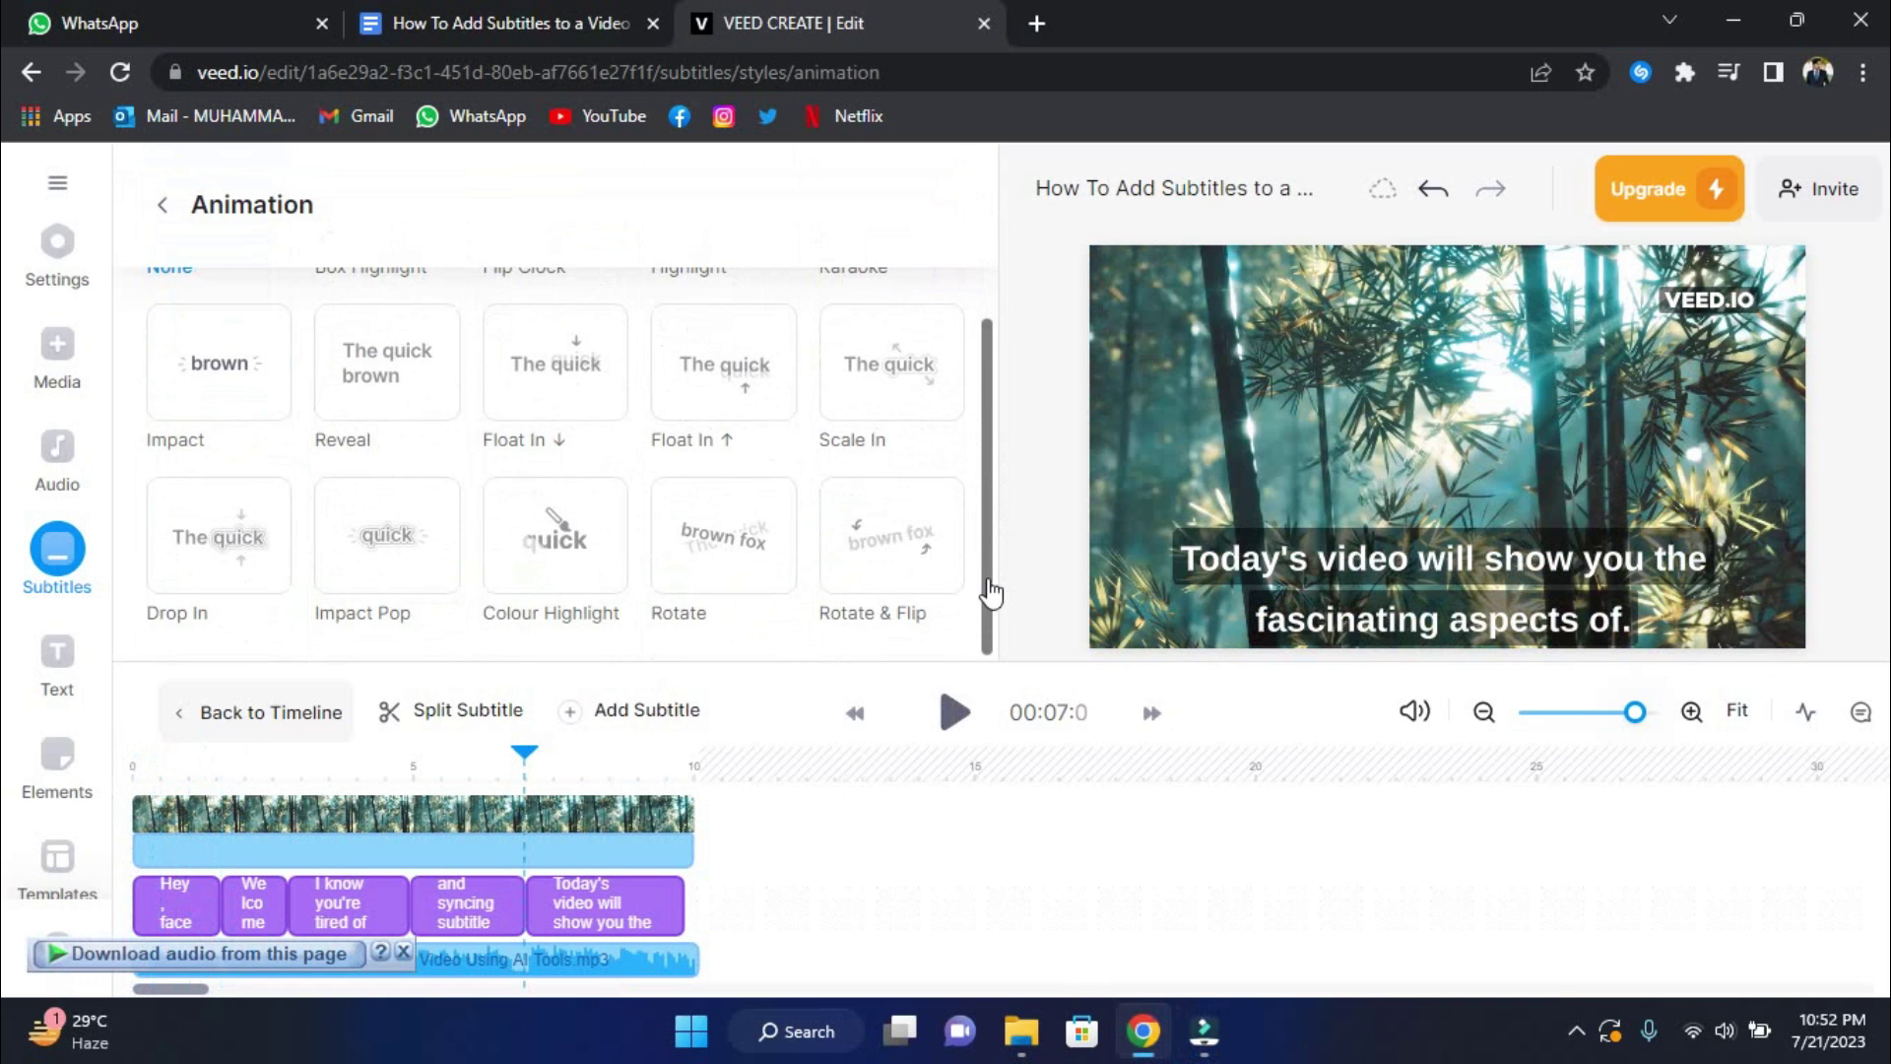
pyautogui.click(165, 212)
pyautogui.scroll(1, 371, 297)
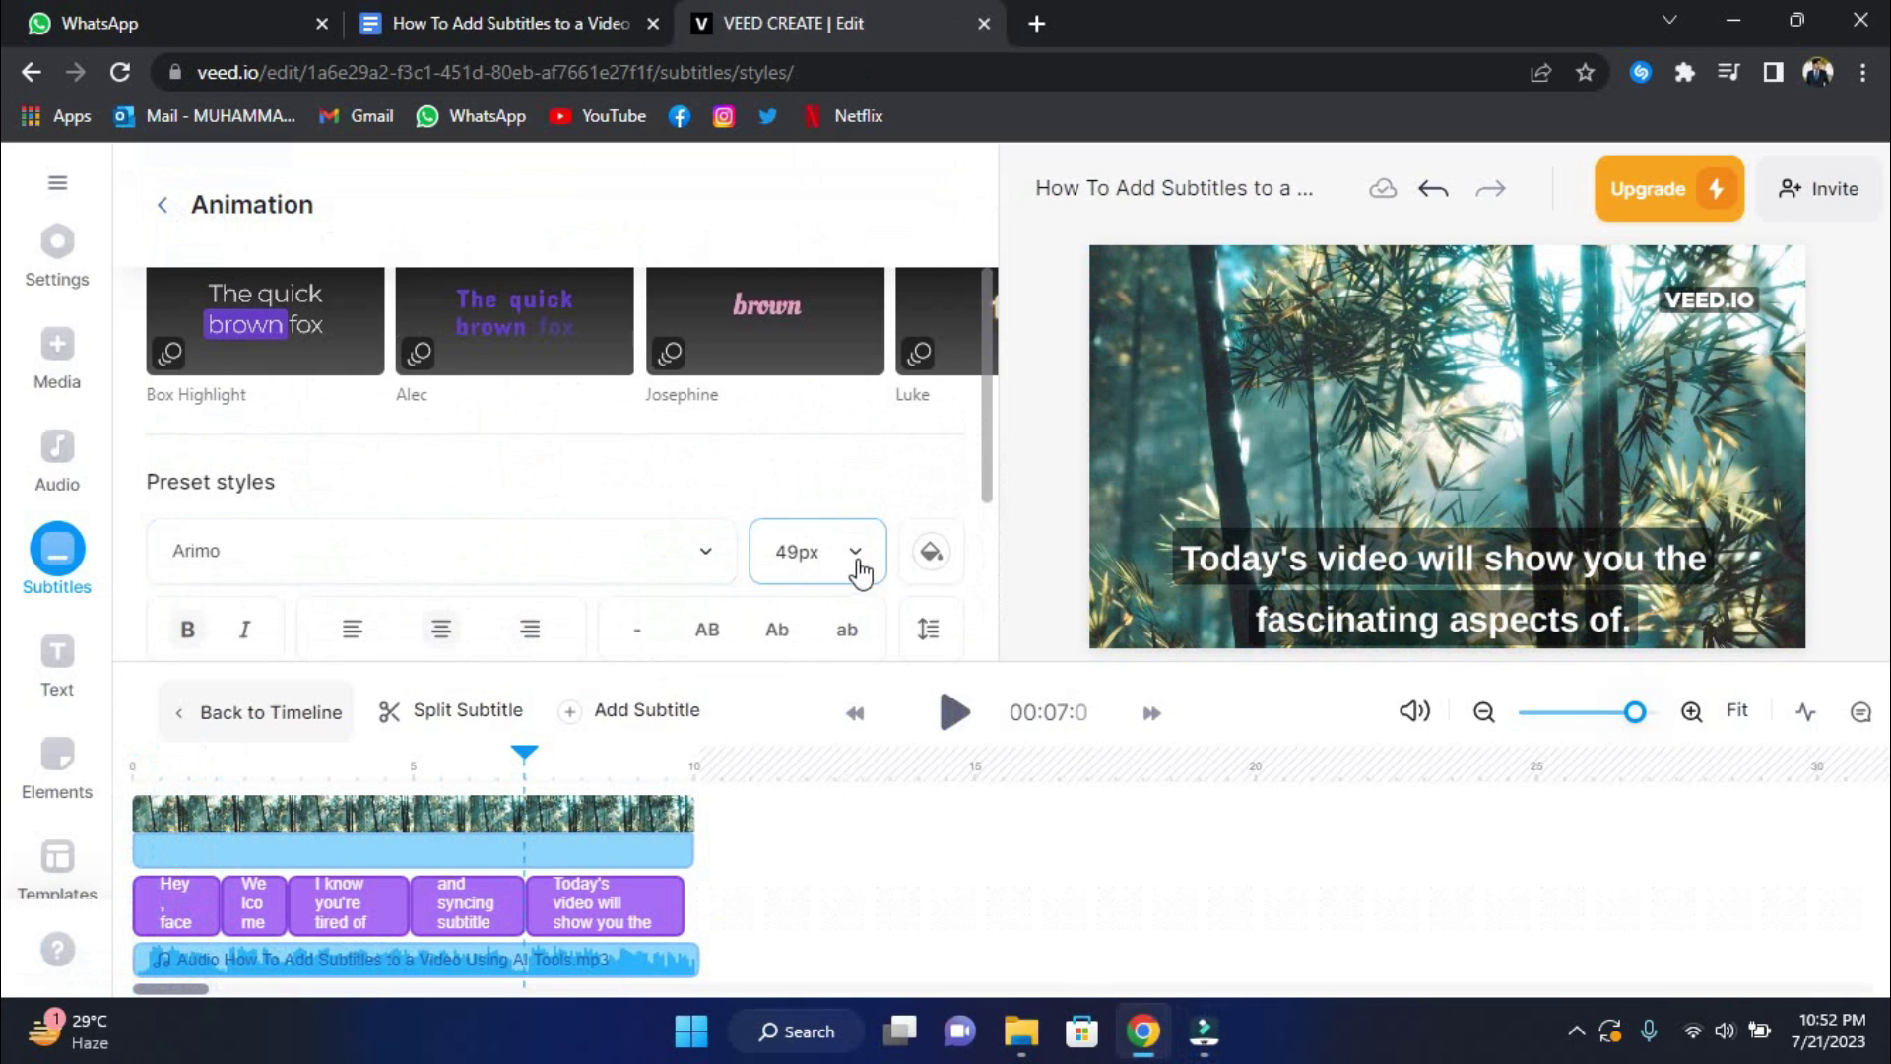
pyautogui.scroll(-1, 989, 473)
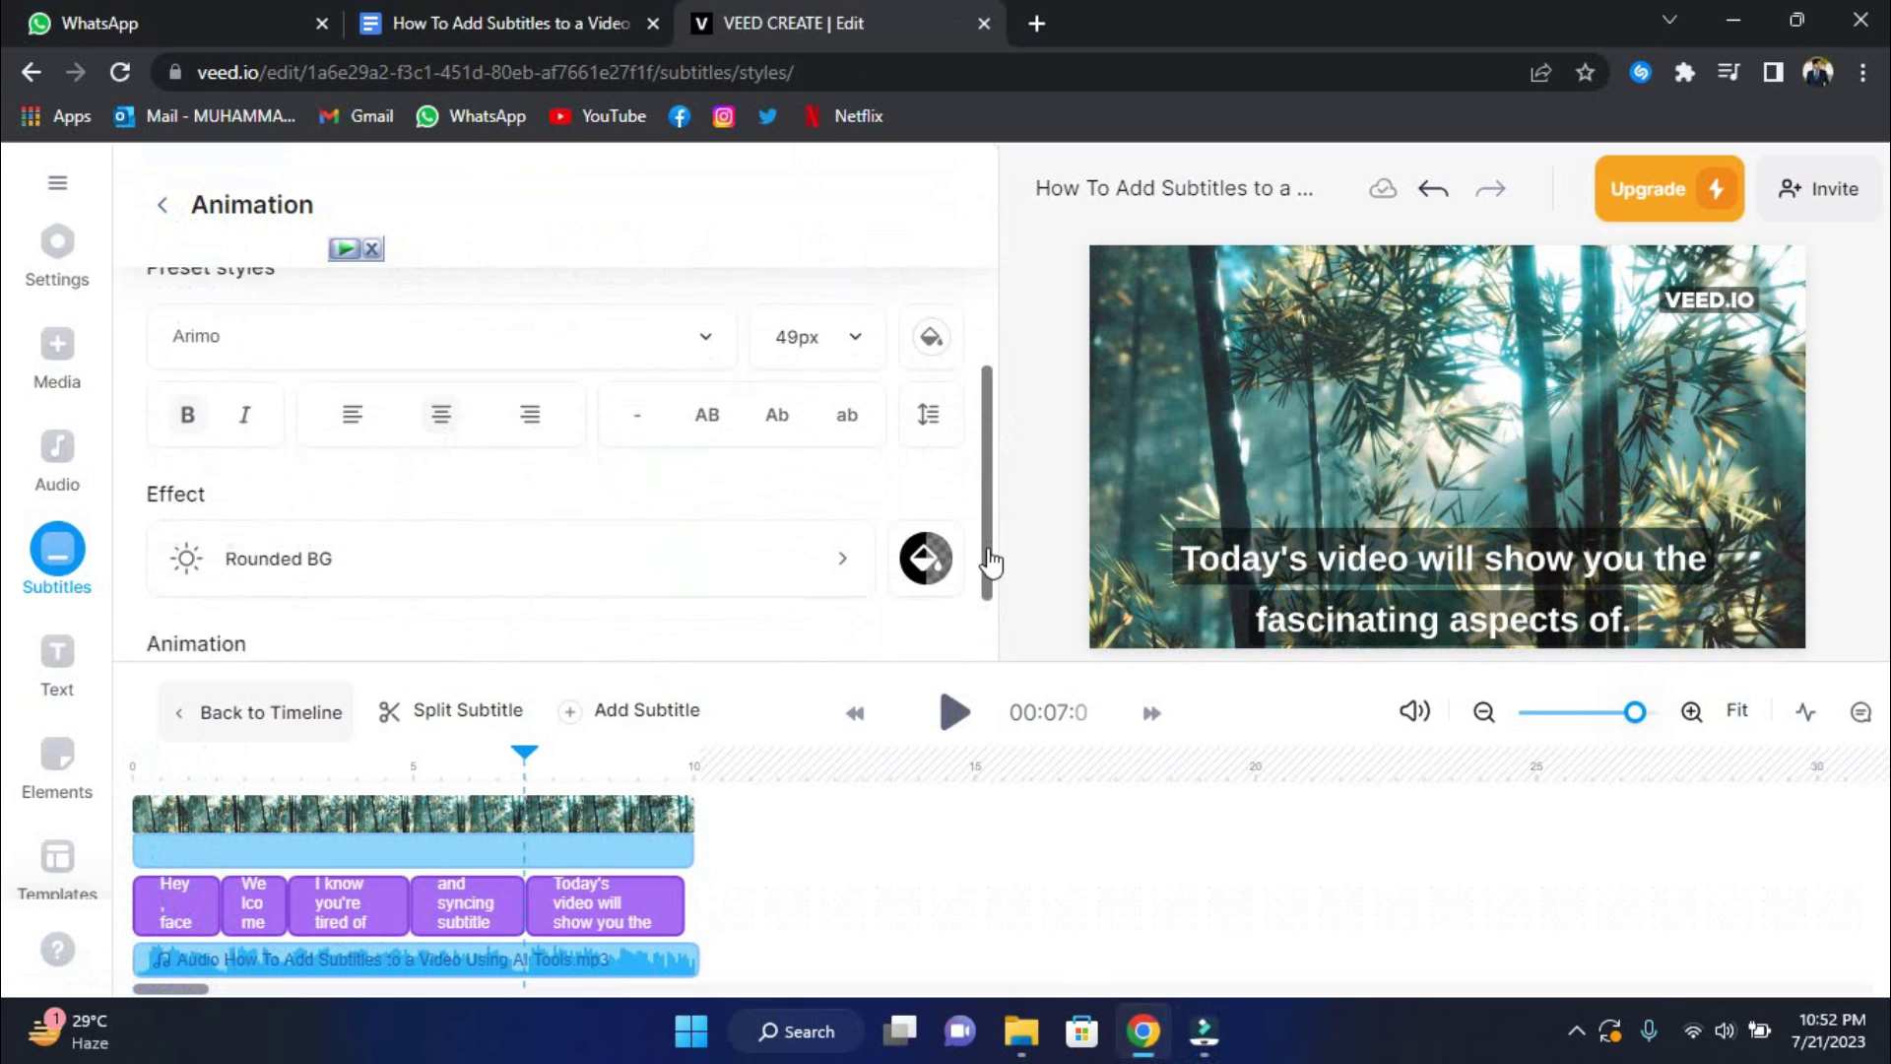
pyautogui.moveTo(989, 567)
pyautogui.mouseDown()
pyautogui.moveTo(989, 635)
pyautogui.moveTo(952, 223)
pyautogui.mouseUp()
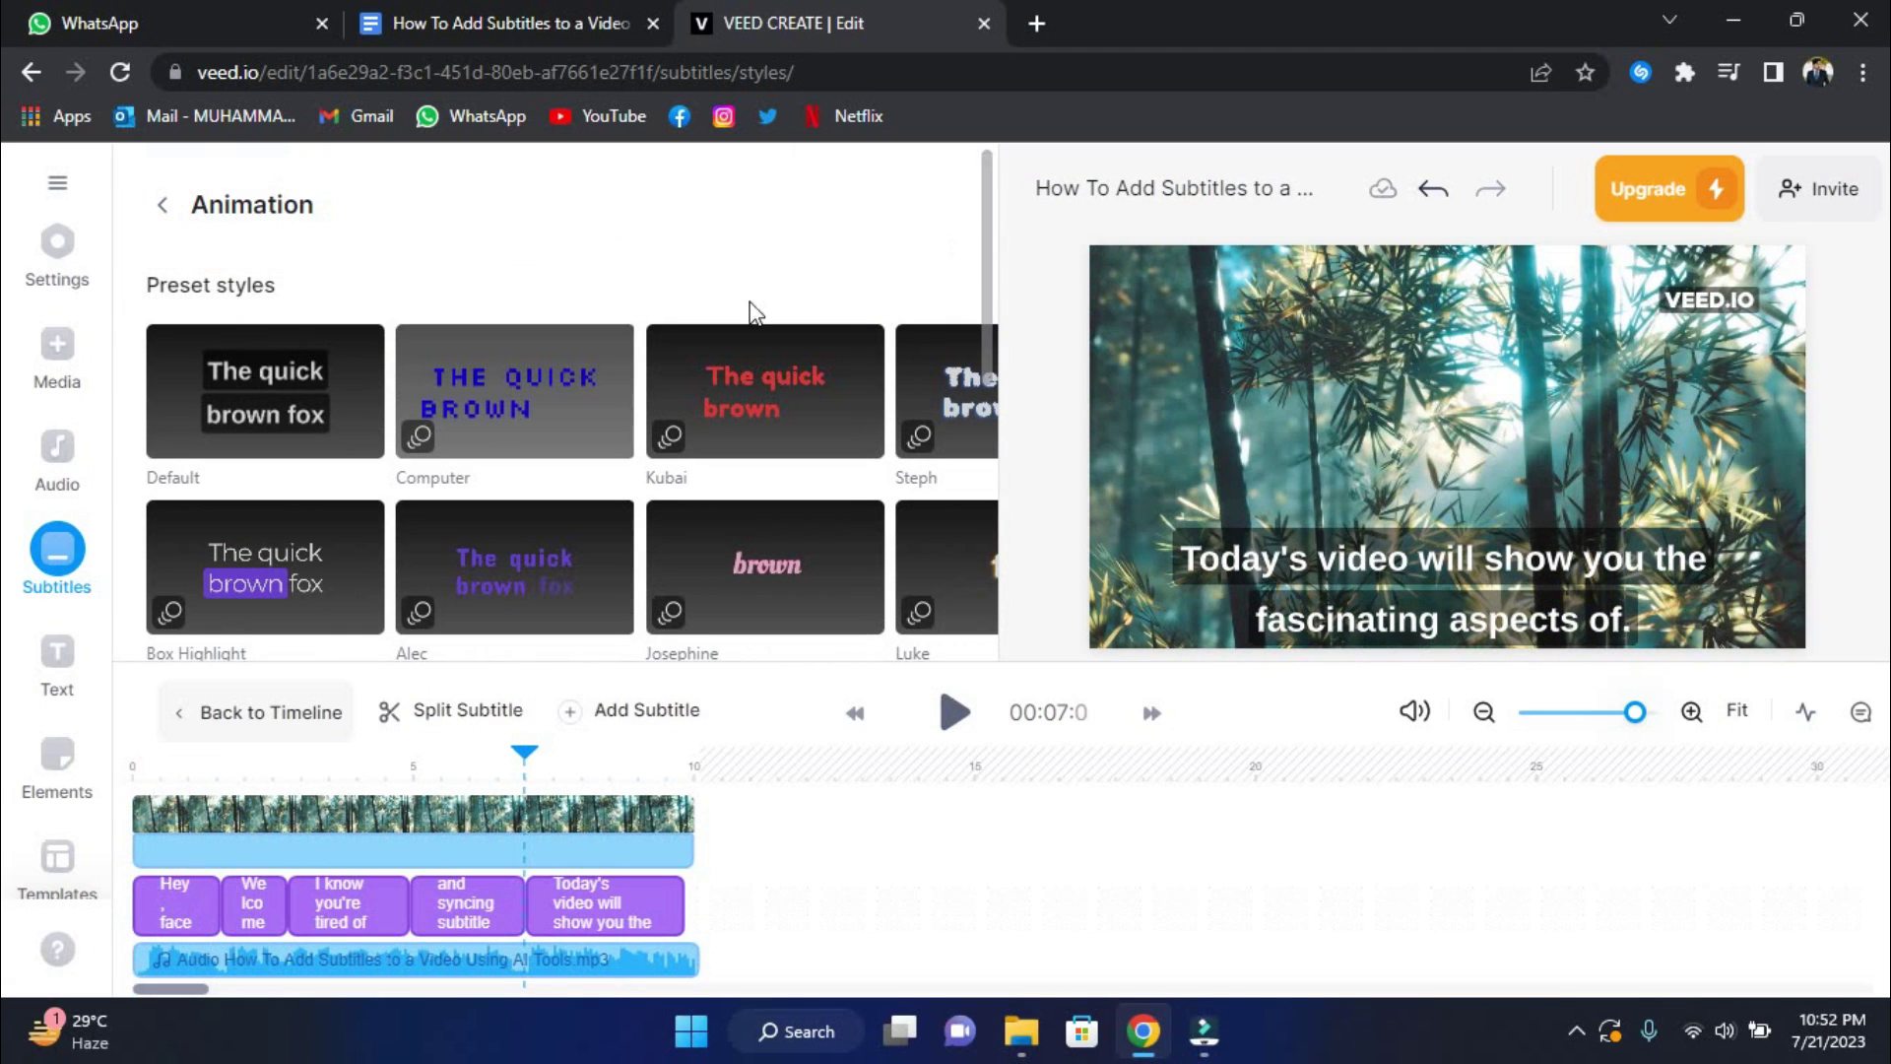
pyautogui.scroll(-2, 60, 805)
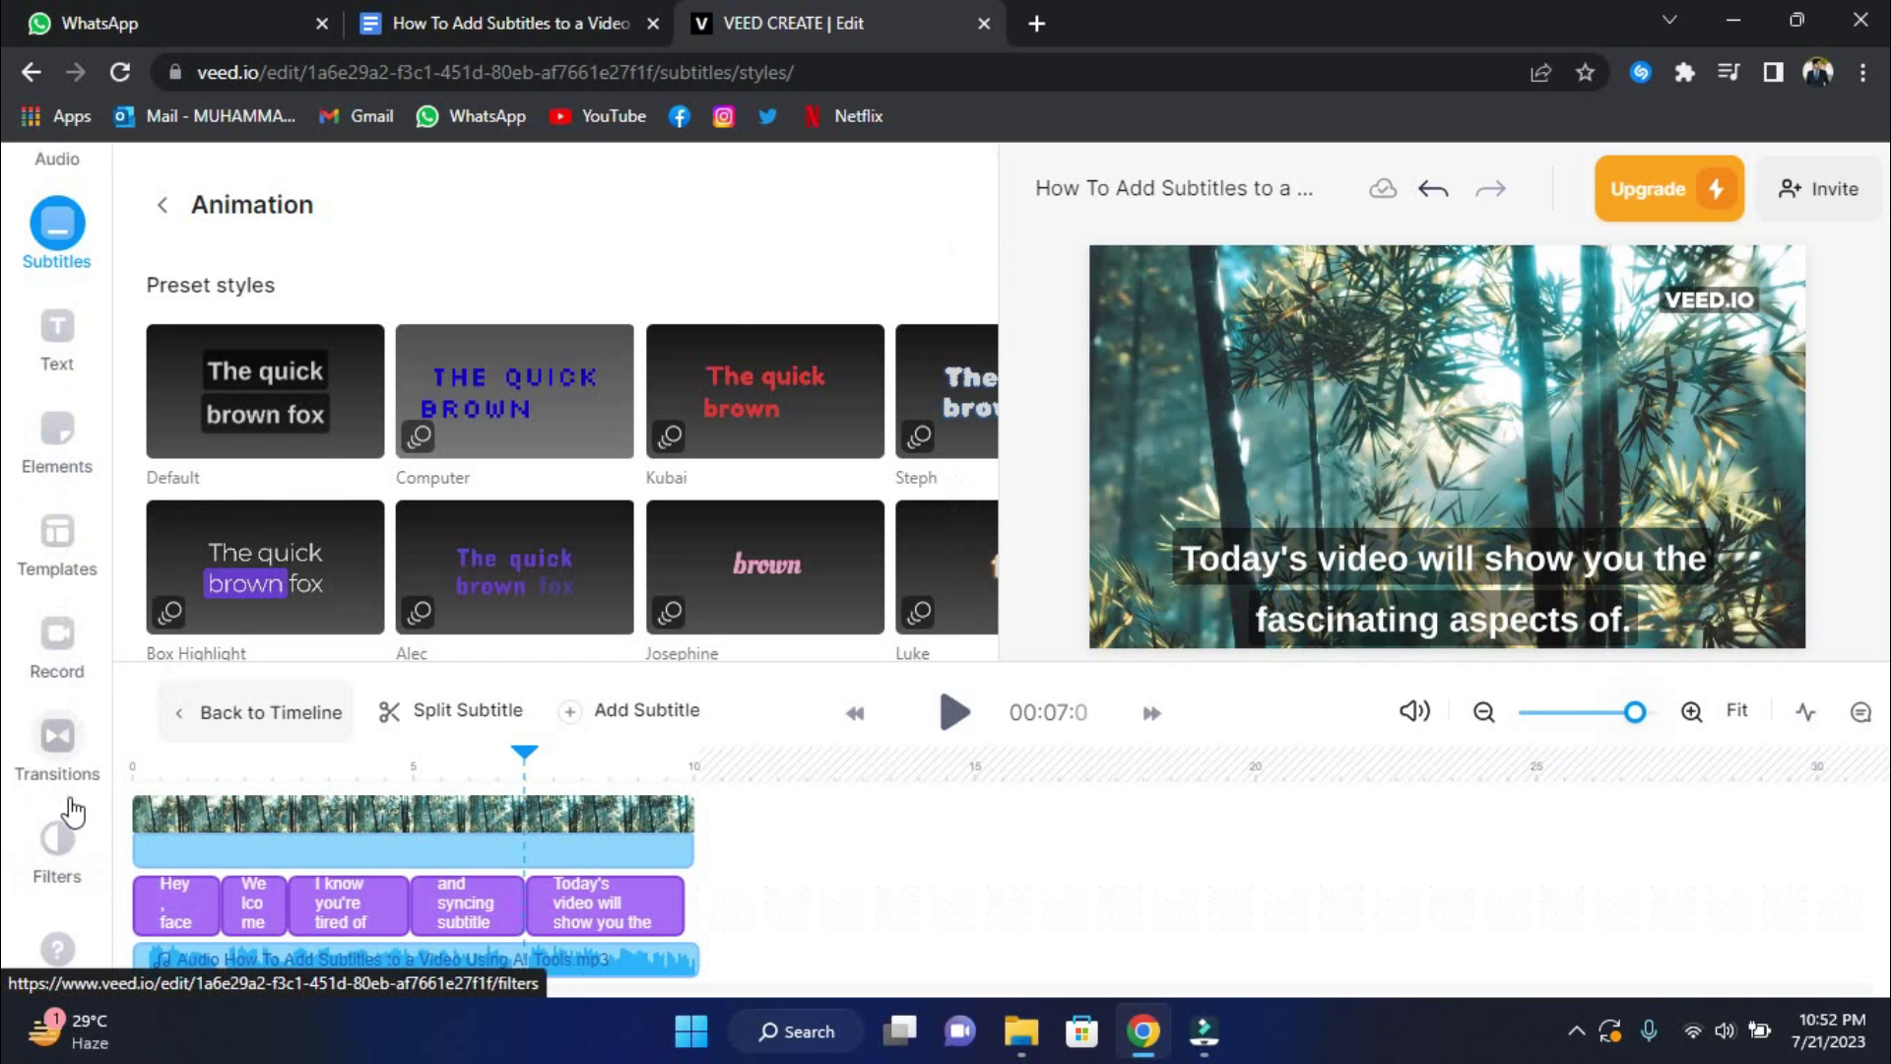
pyautogui.scroll(2, 70, 811)
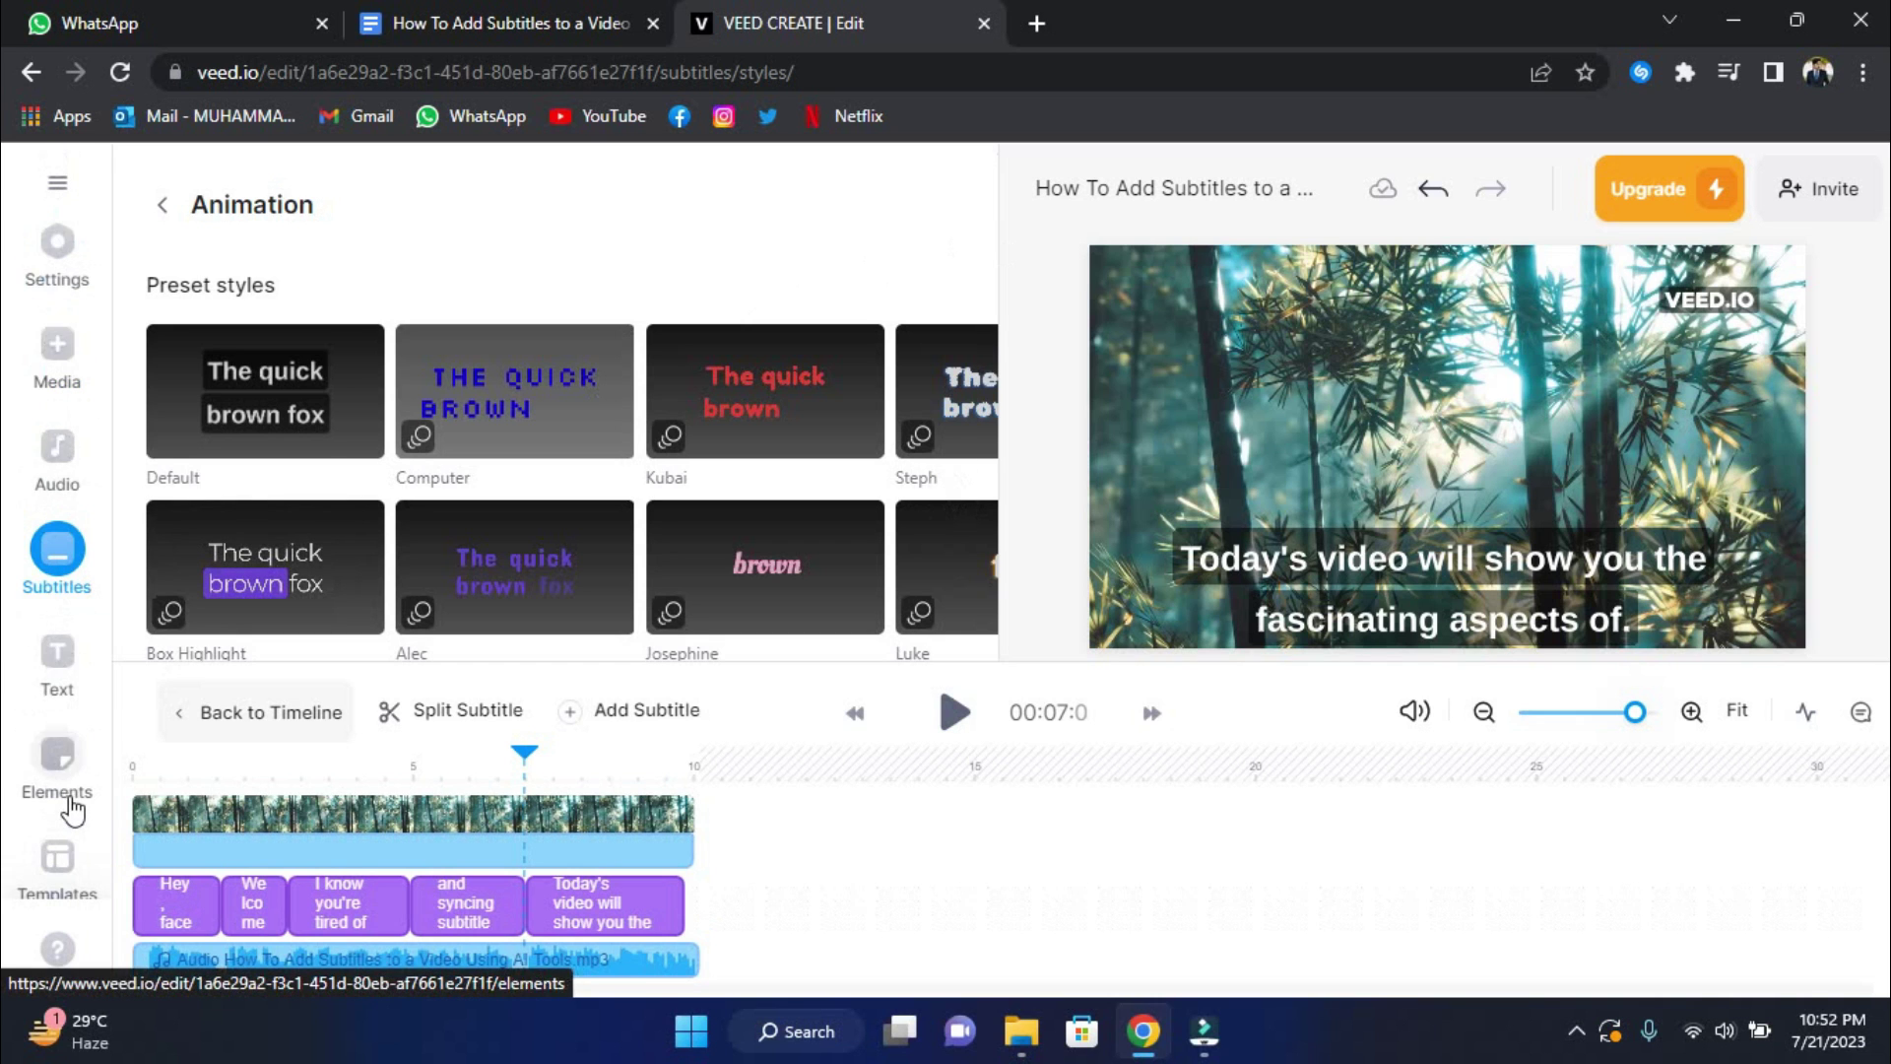
# - In project Settings, try the YouTube Short 9:16 size, then set the size to YouTube 16:9
pyautogui.click(55, 252)
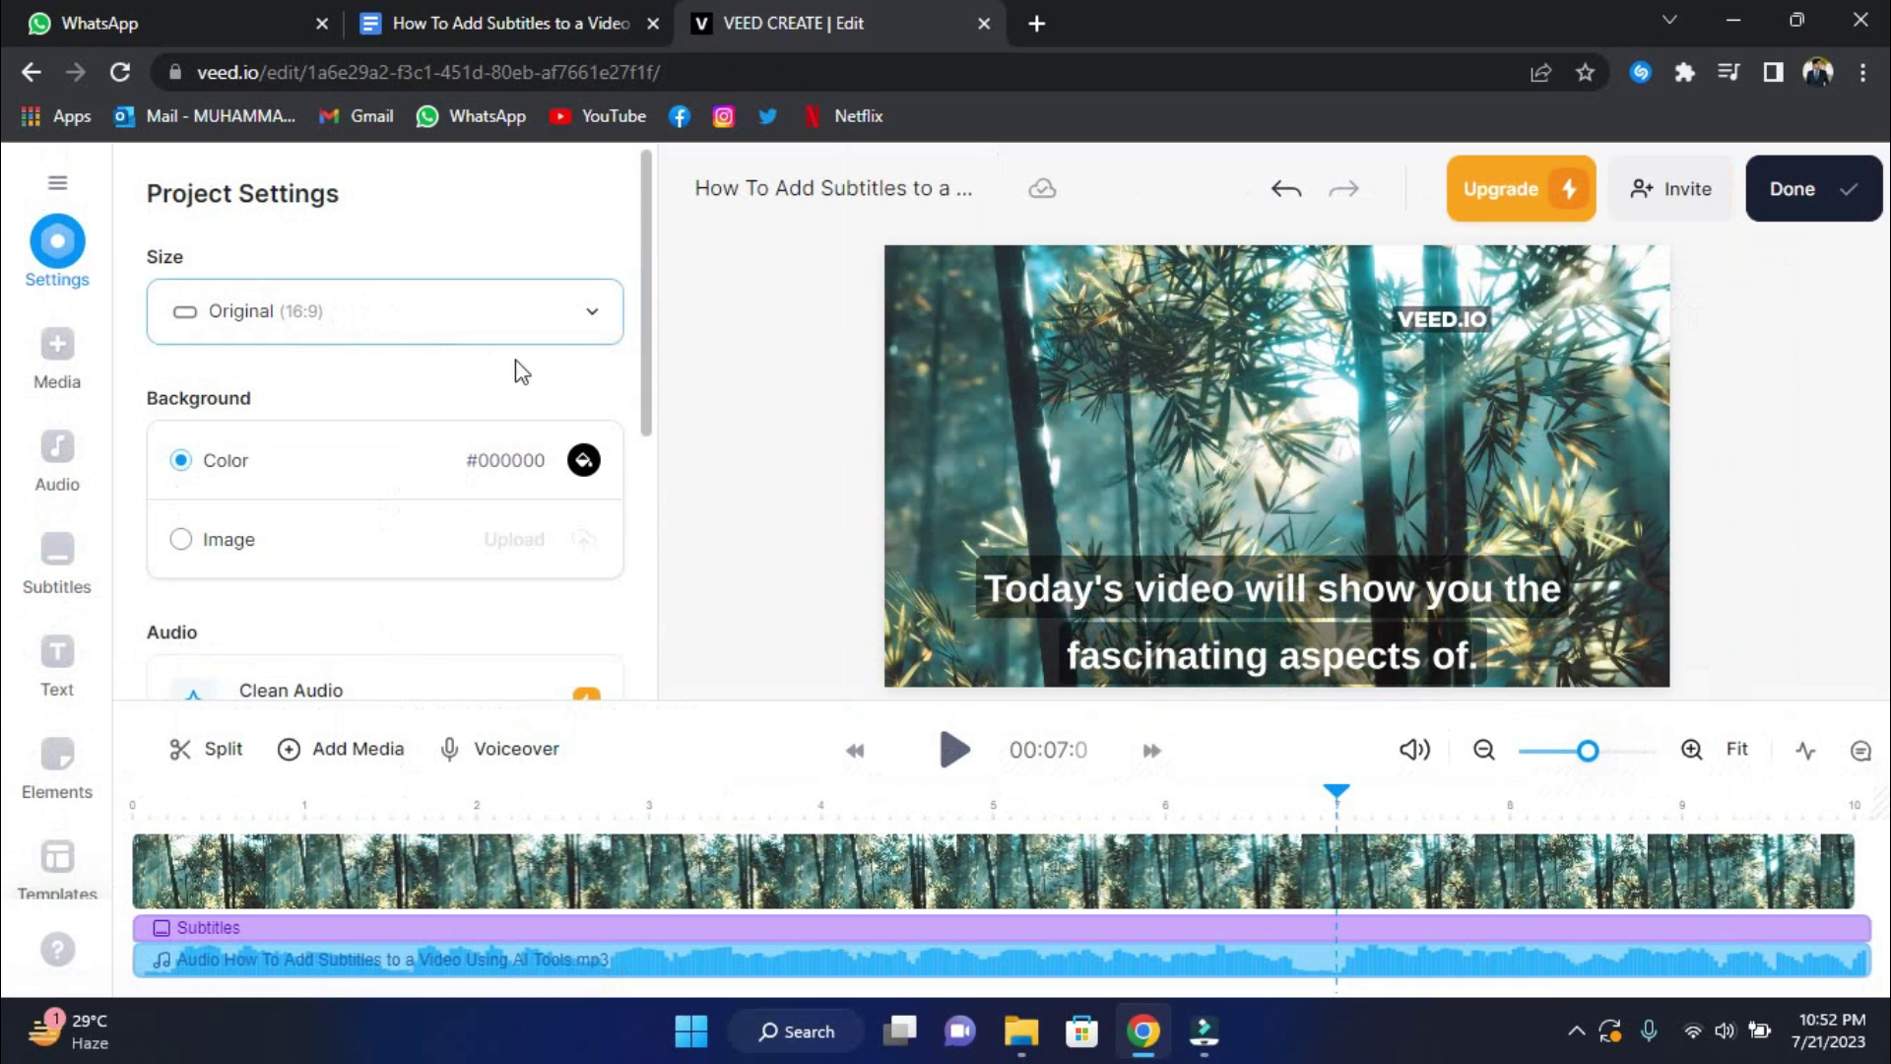
pyautogui.click(610, 323)
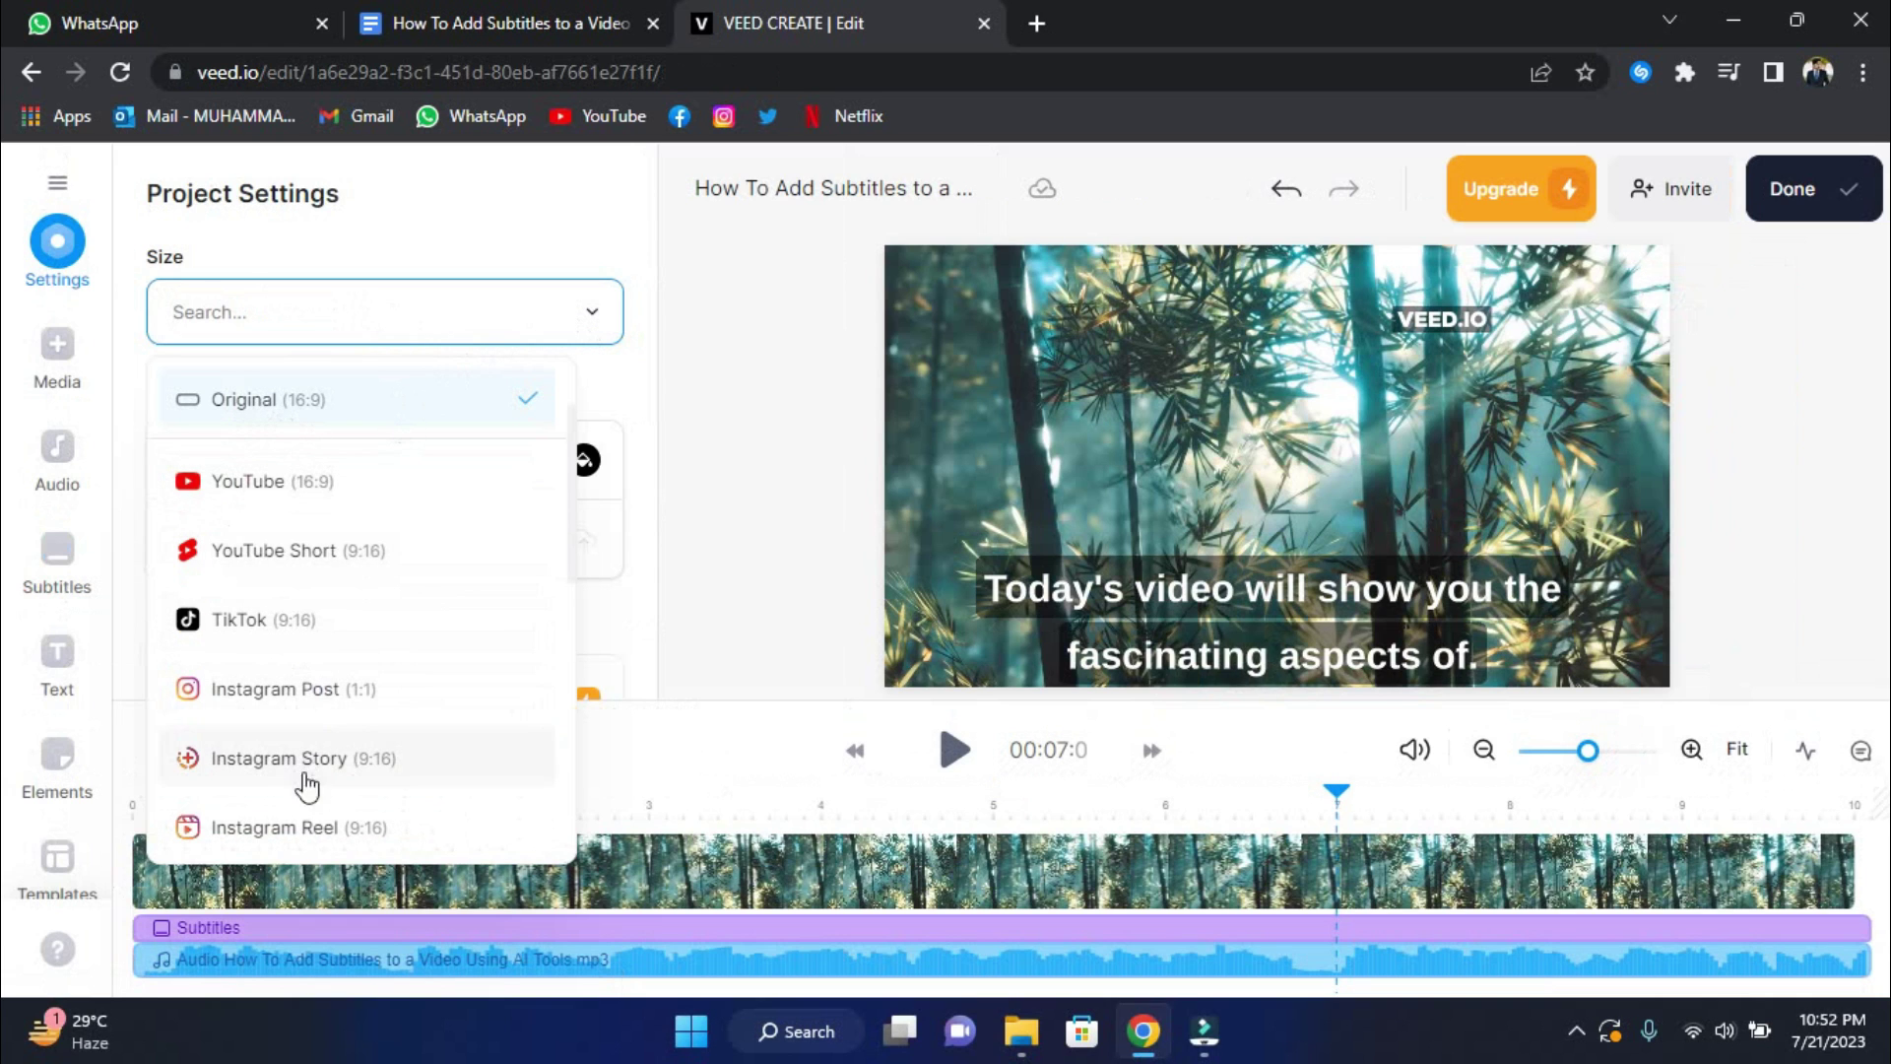
pyautogui.click(489, 313)
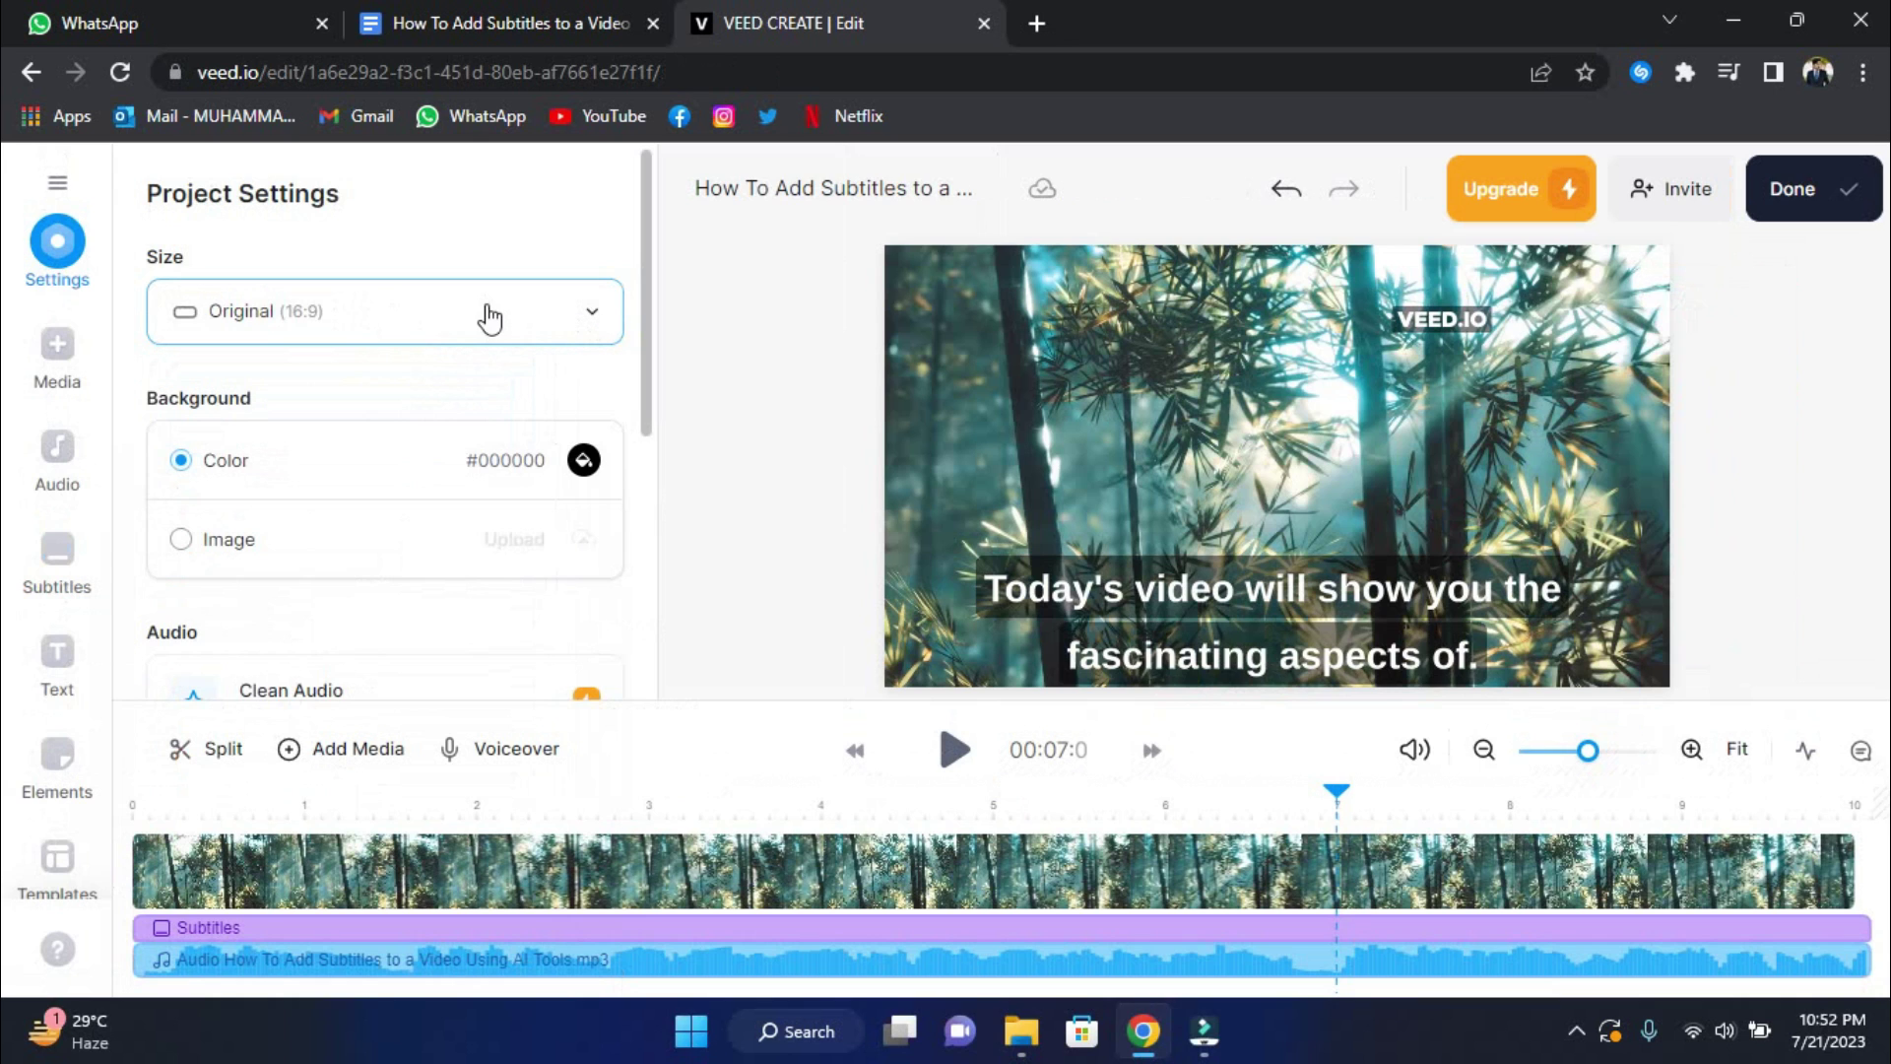
pyautogui.click(579, 337)
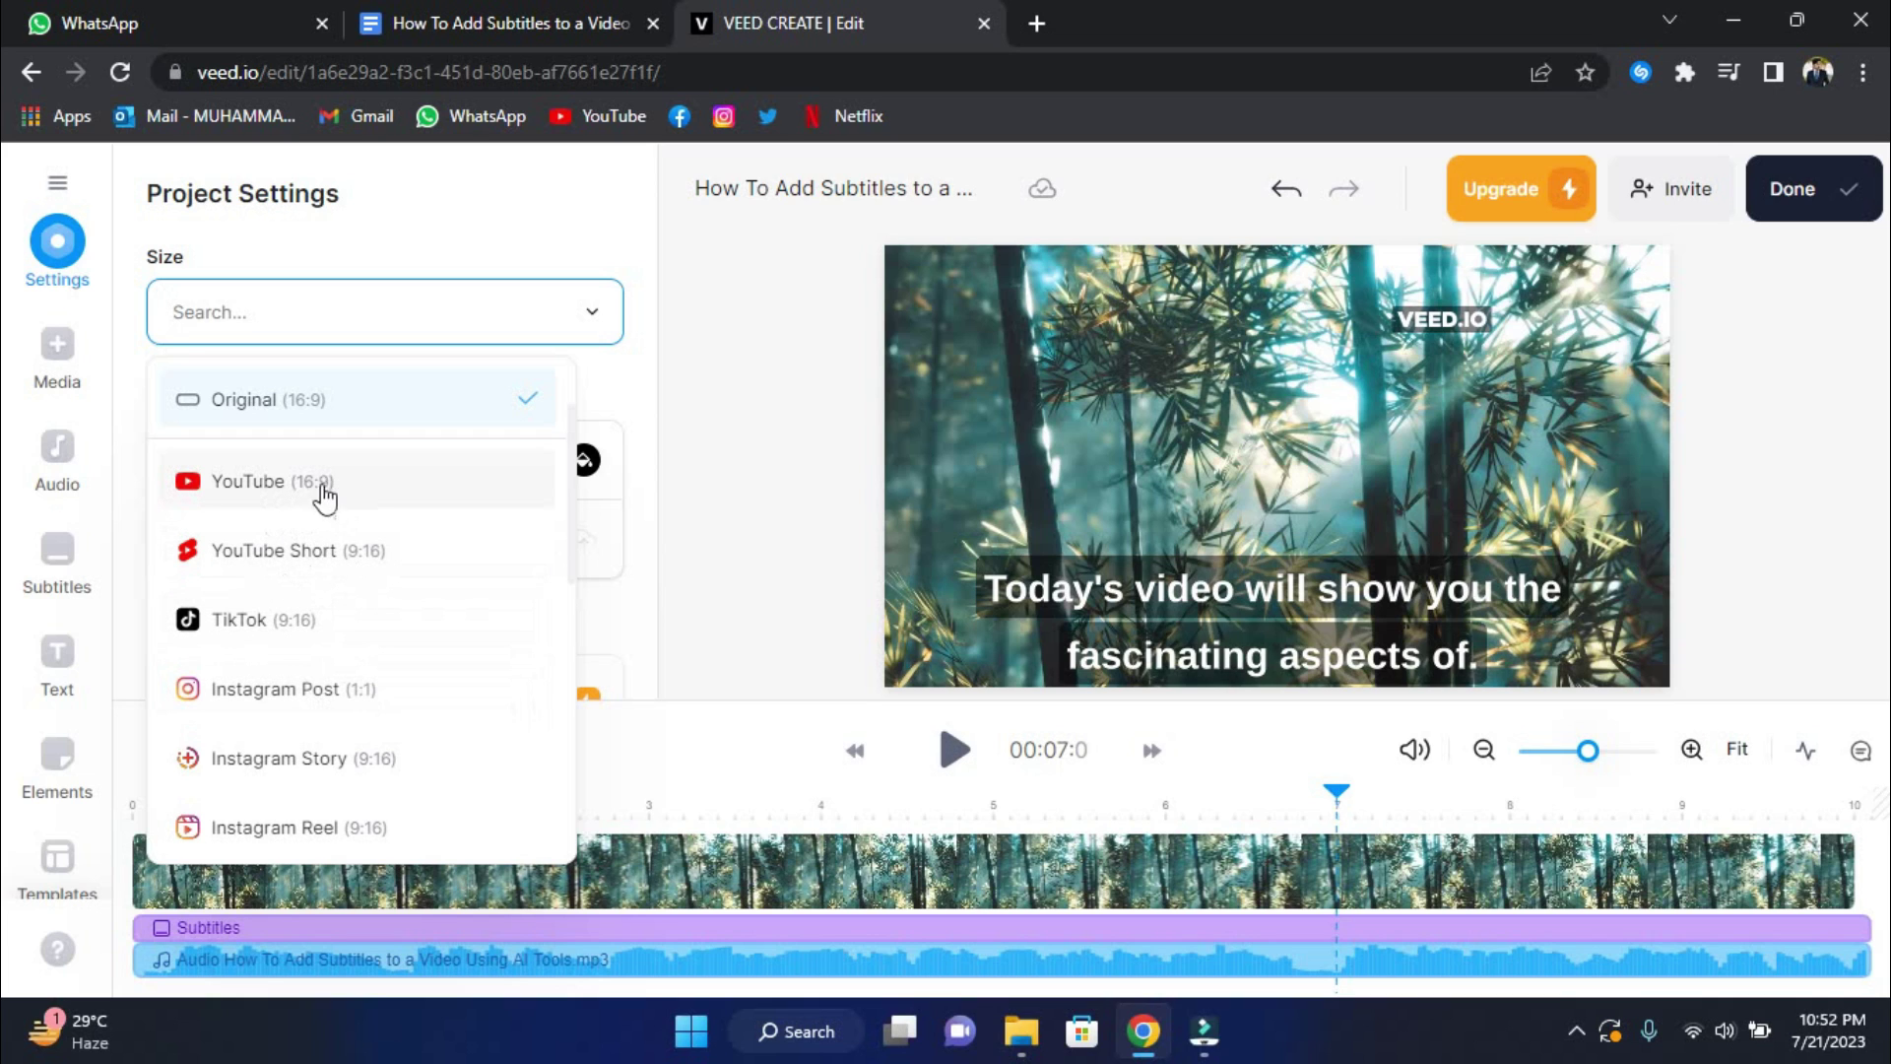
pyautogui.click(337, 569)
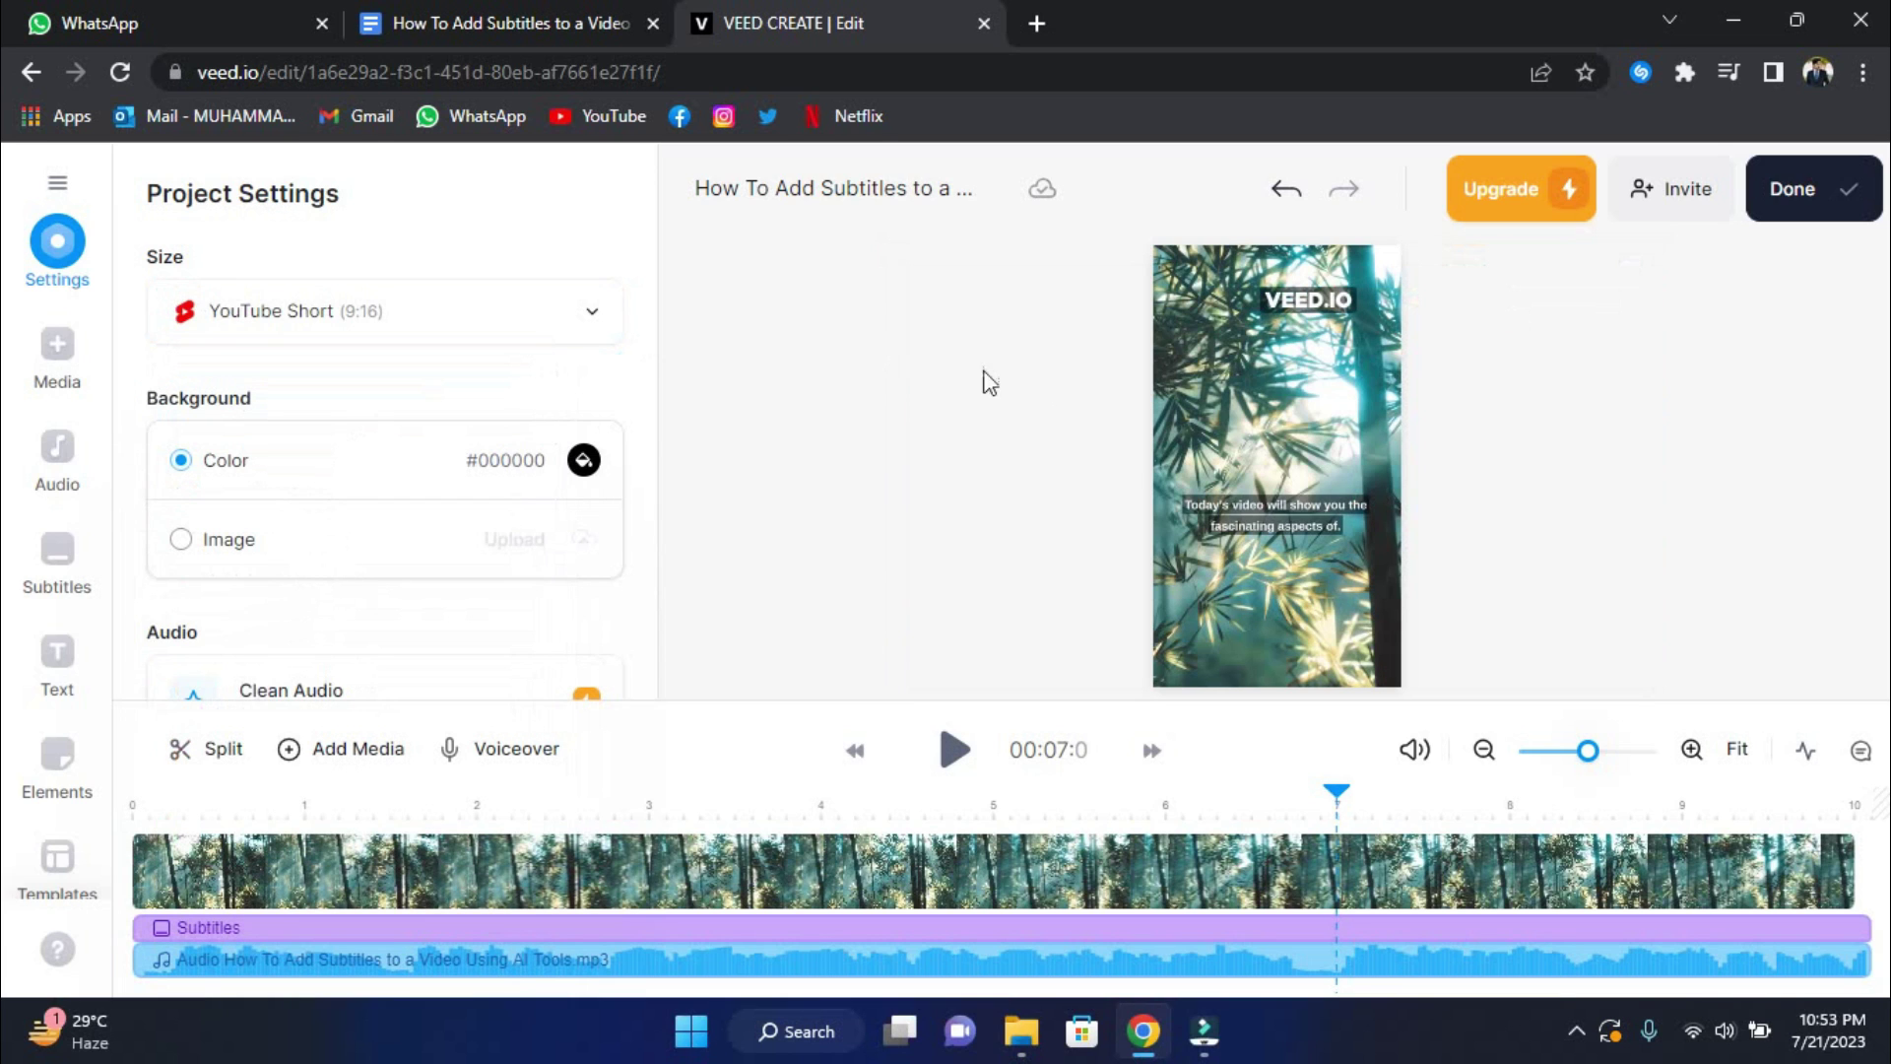
pyautogui.click(466, 325)
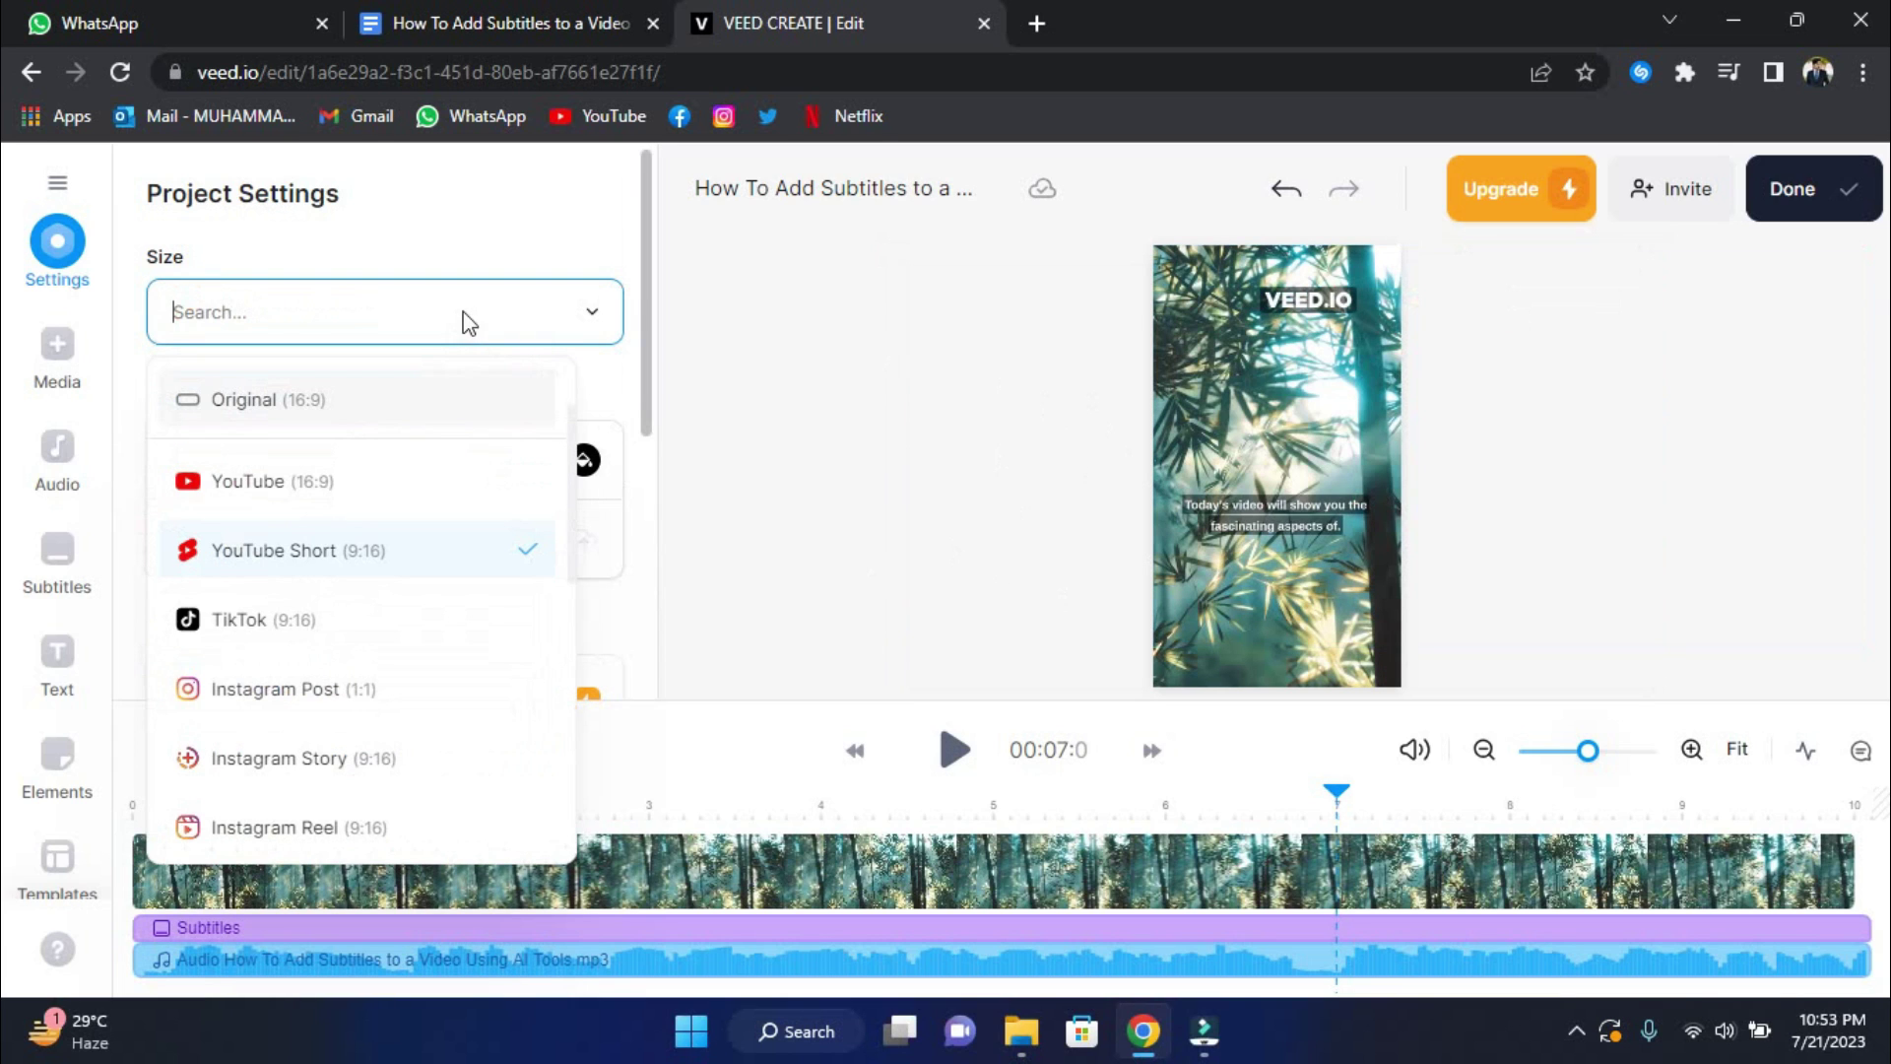
pyautogui.click(367, 474)
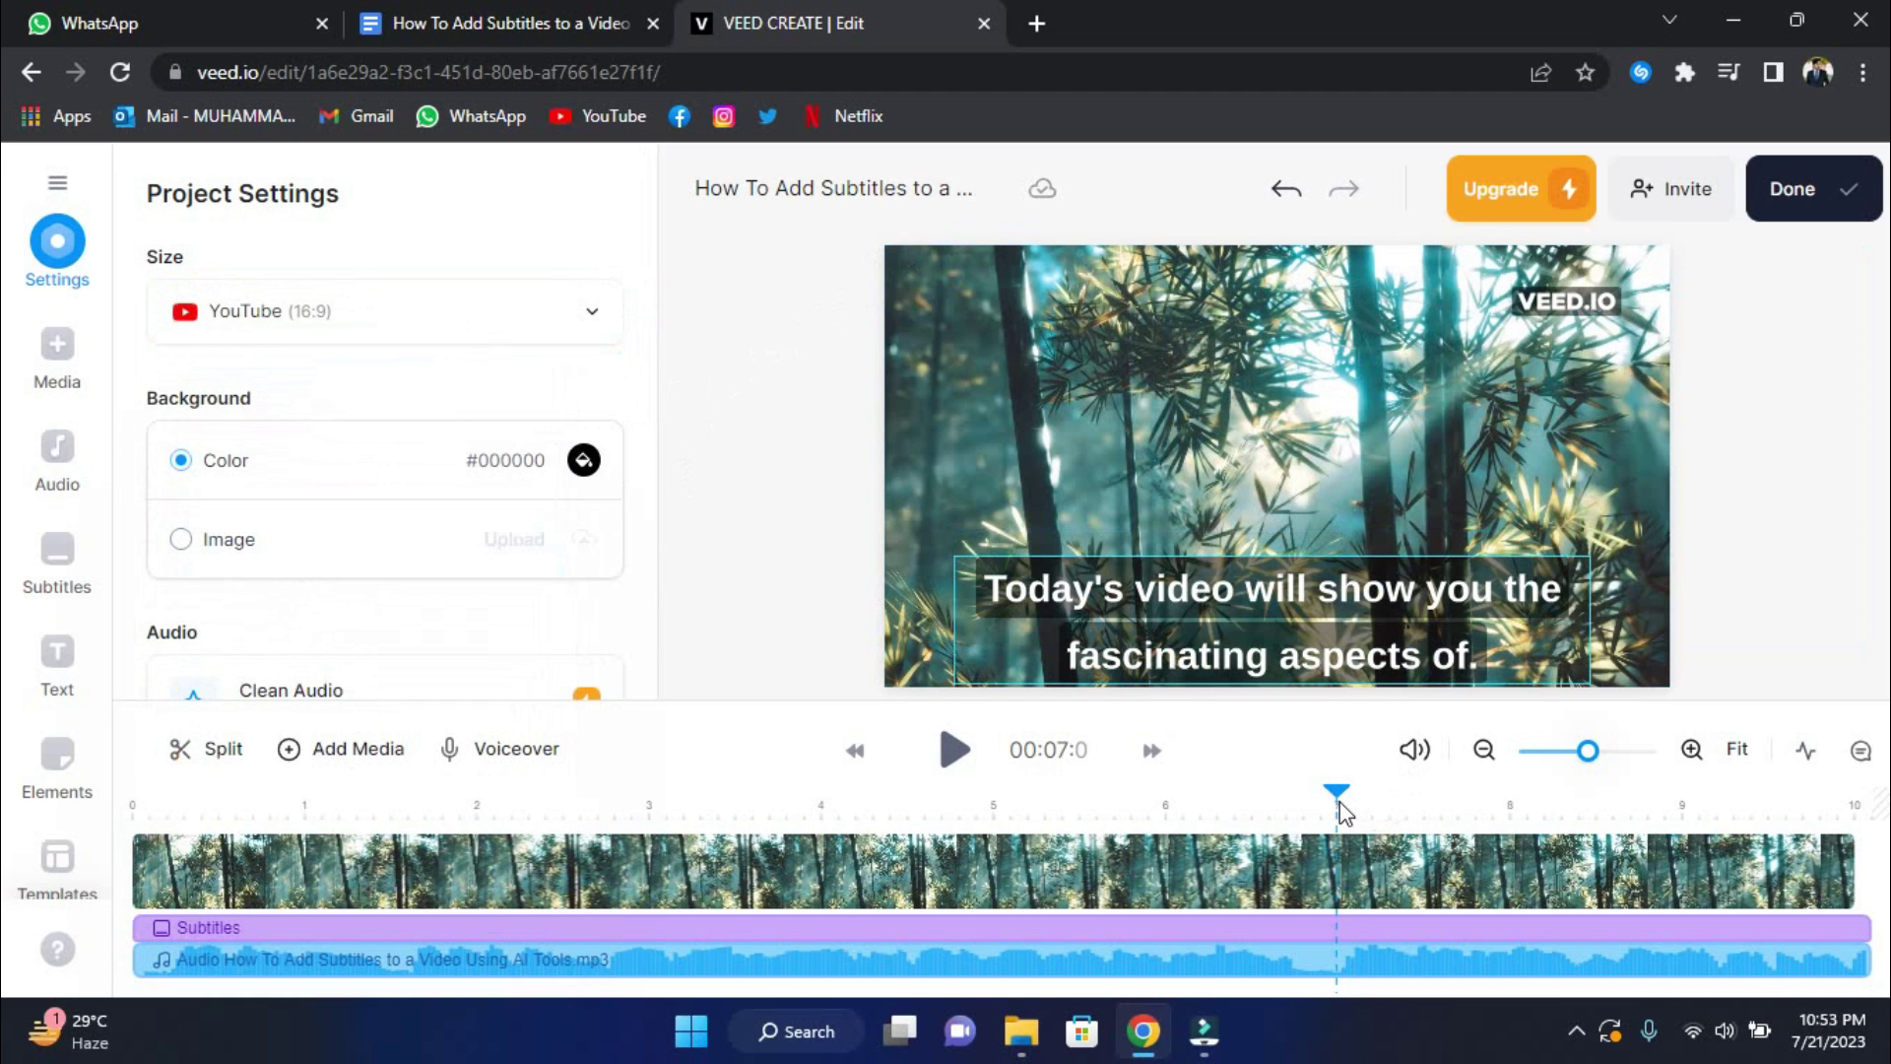
# - Move playback to about 5.9 s, choose Done to reach Export Your Video, and show the export settings
pyautogui.moveTo(1339, 814); pyautogui.dragTo(1163, 805)
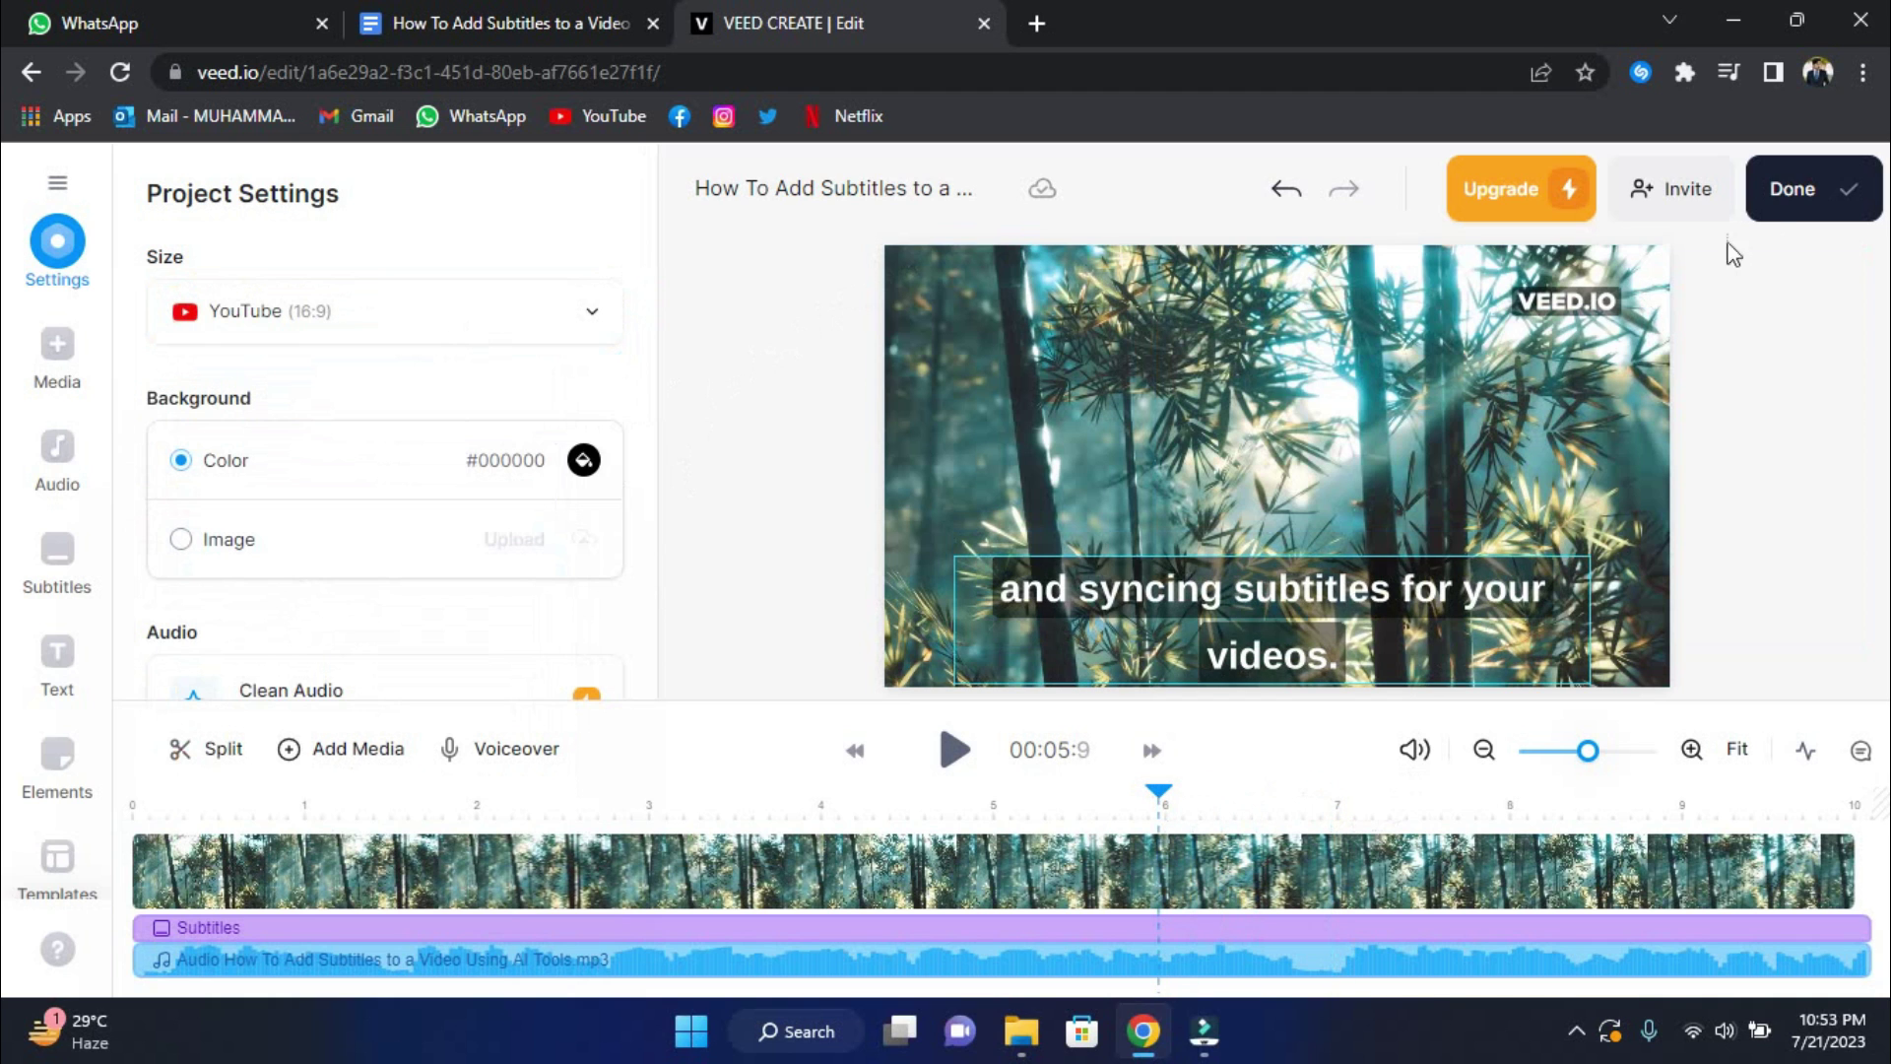
pyautogui.click(1827, 181)
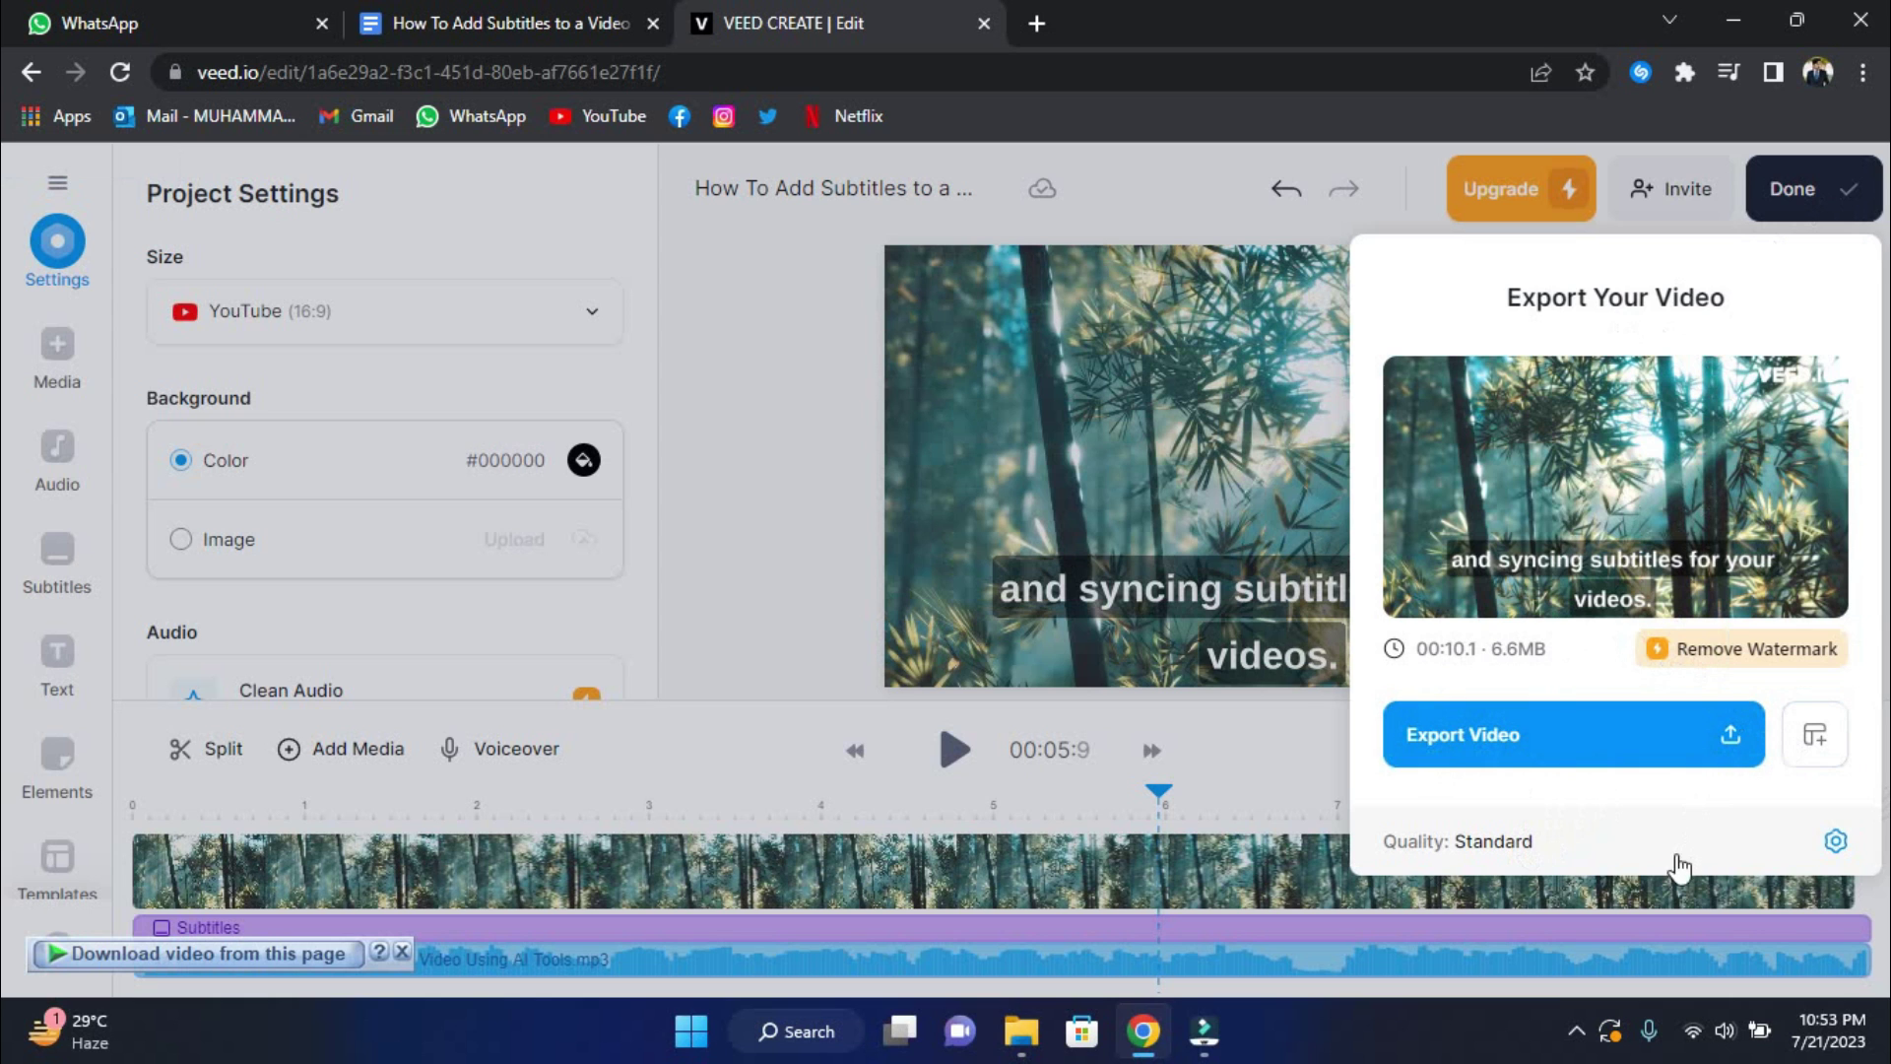
pyautogui.click(1822, 839)
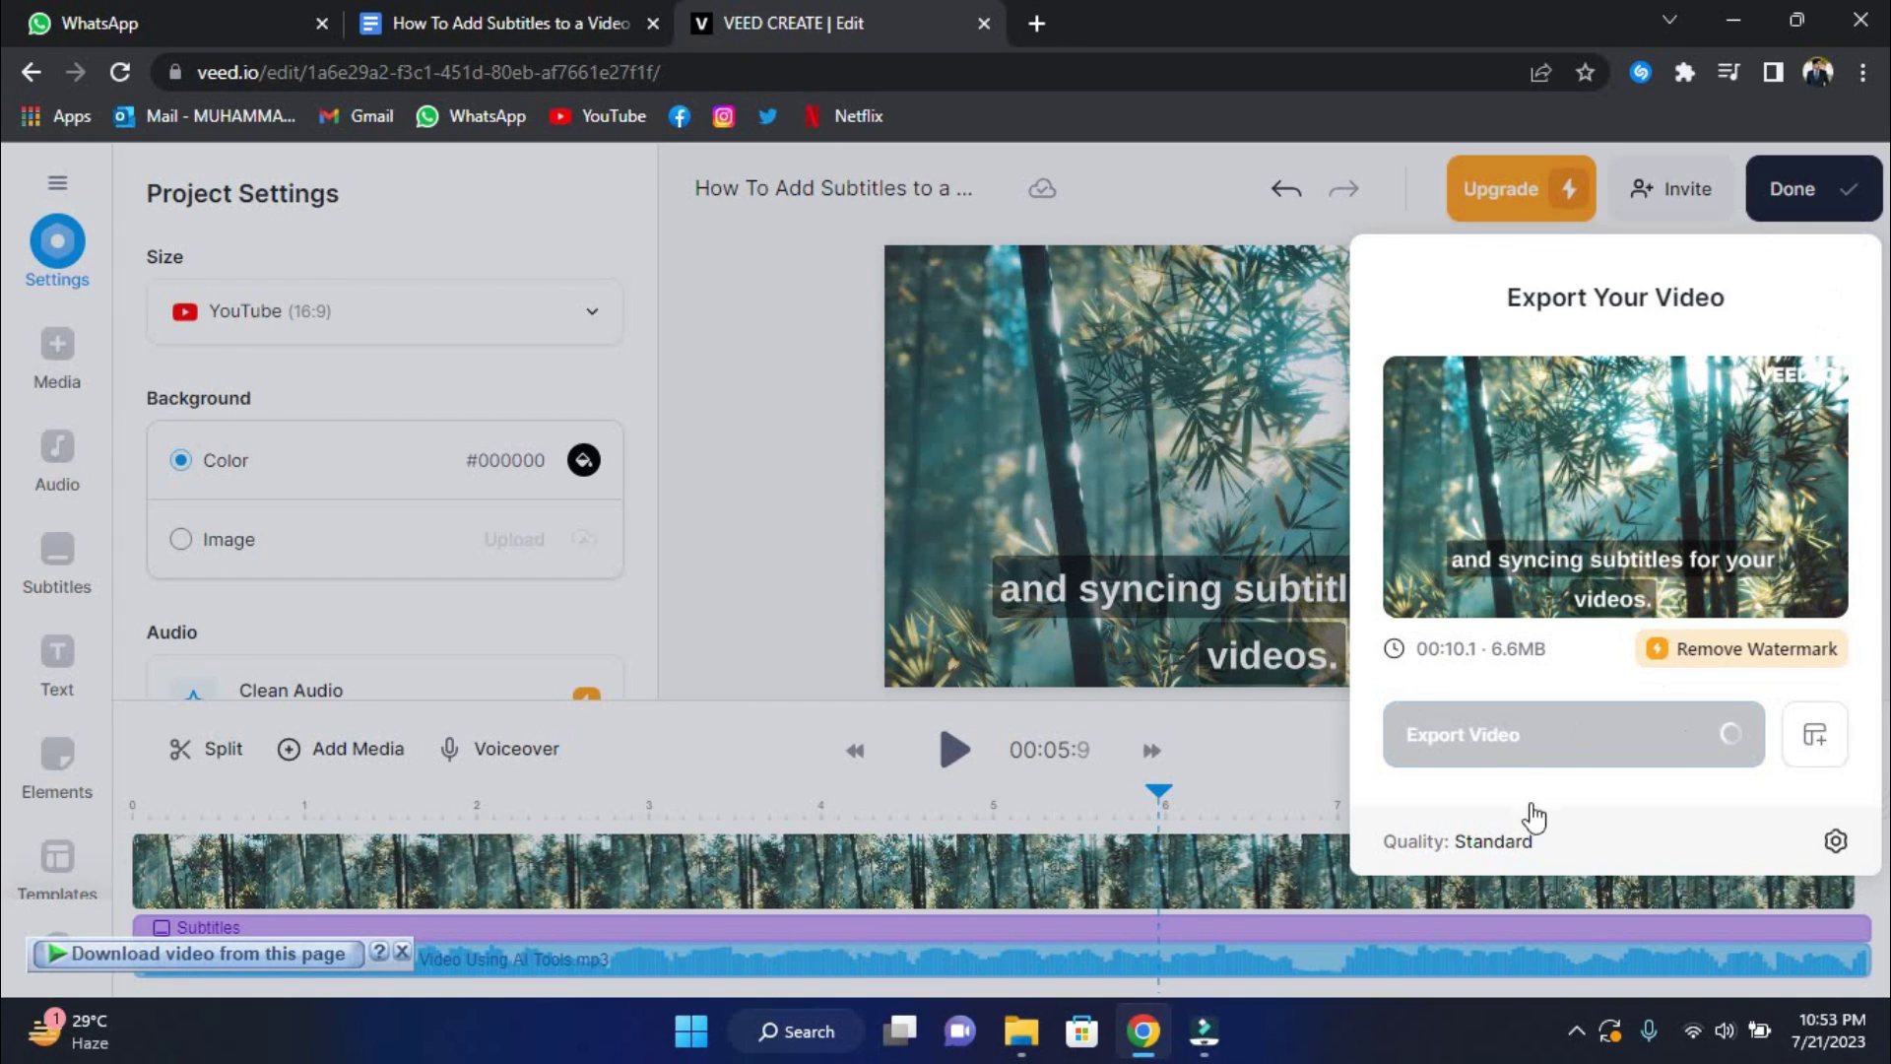
# - Review the export quality levels with Burn Subtitles set, ahead of exporting the video
pyautogui.click(1533, 843)
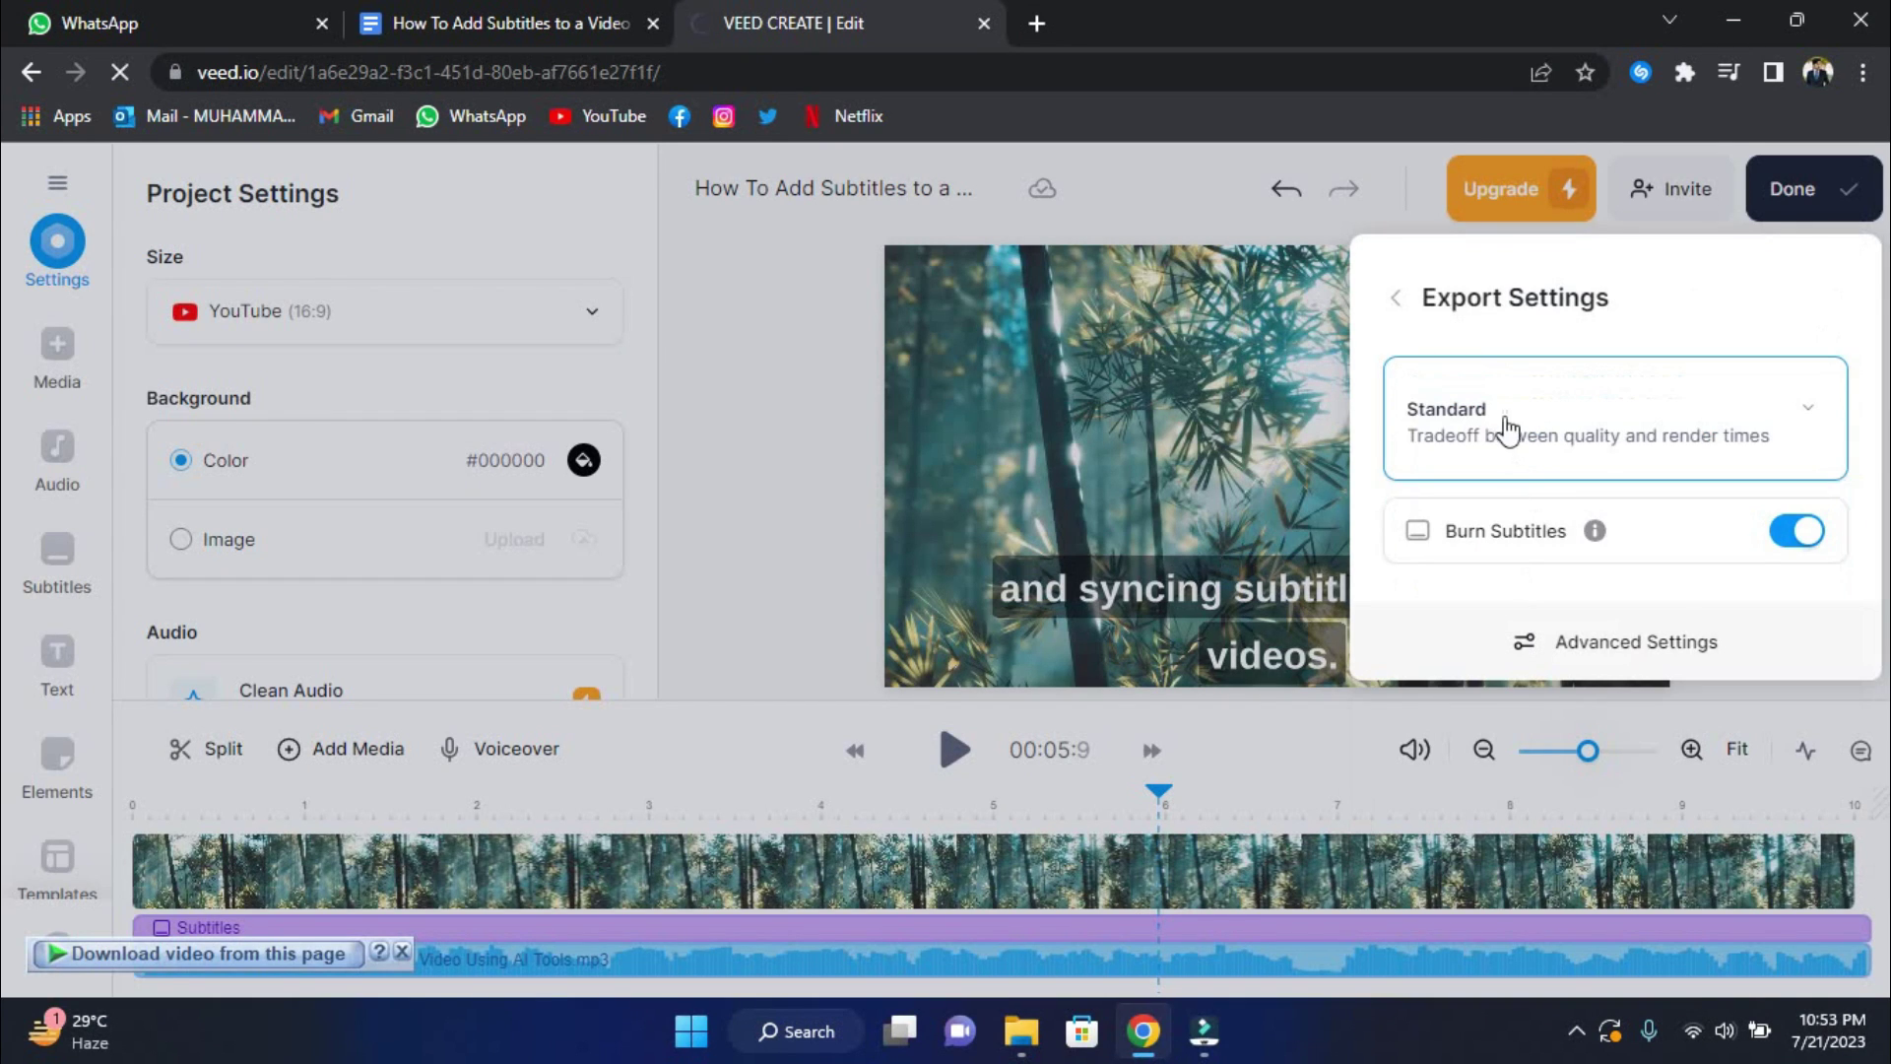
pyautogui.click(1562, 427)
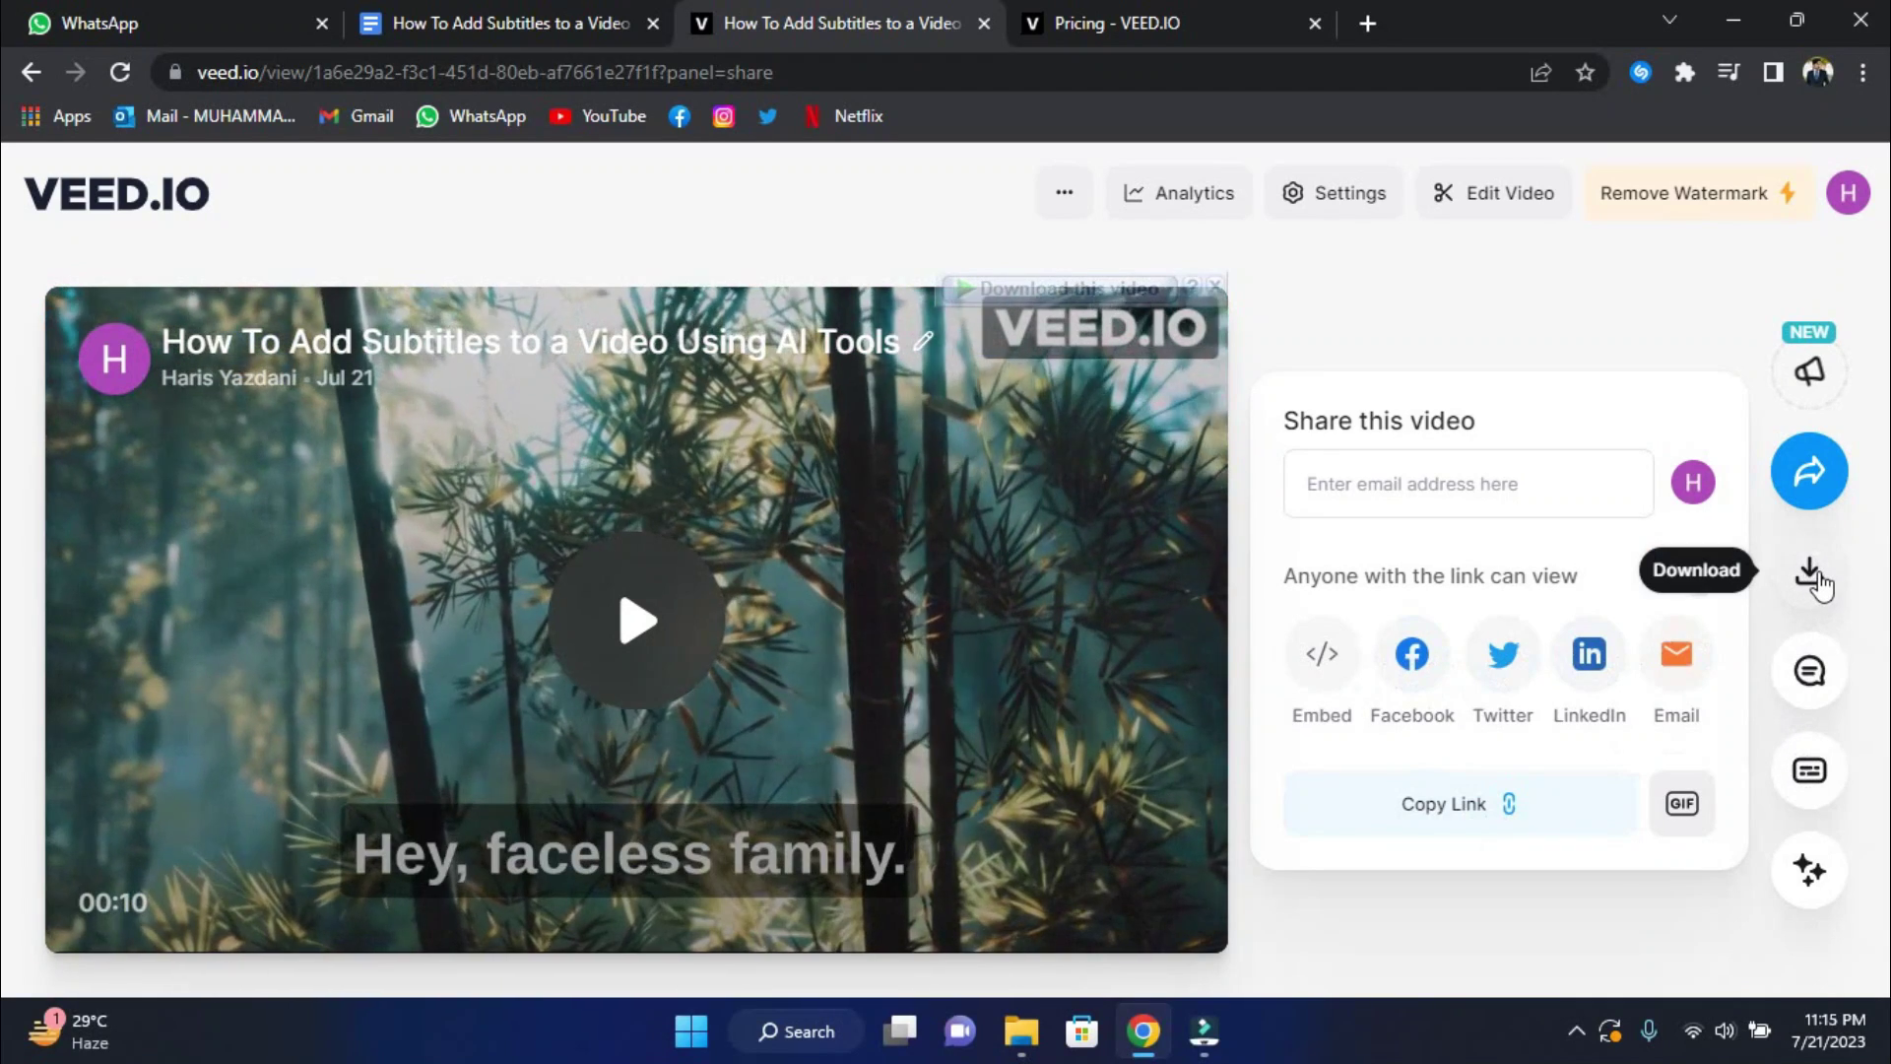
pyautogui.click(1170, 20)
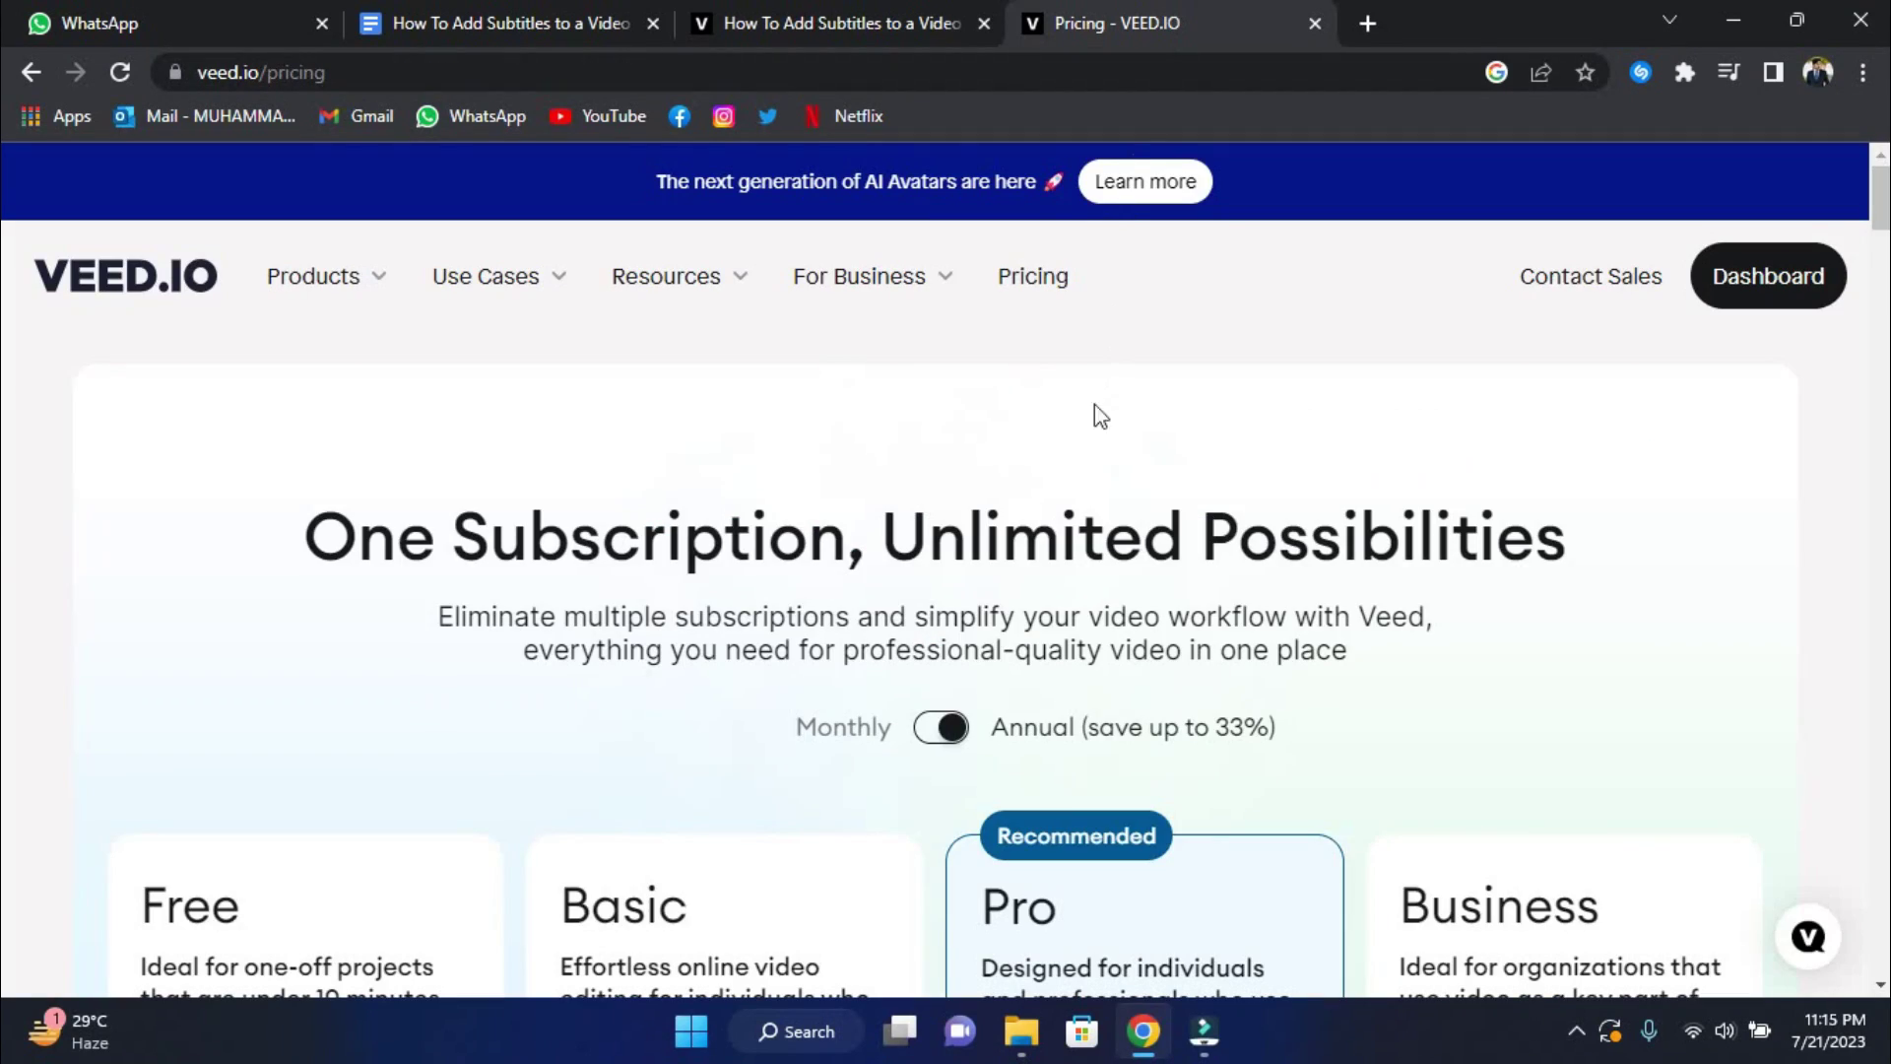
pyautogui.scroll(-2, 1067, 561)
pyautogui.scroll(1, 1066, 561)
pyautogui.scroll(-1, 1066, 563)
pyautogui.scroll(1, 1066, 564)
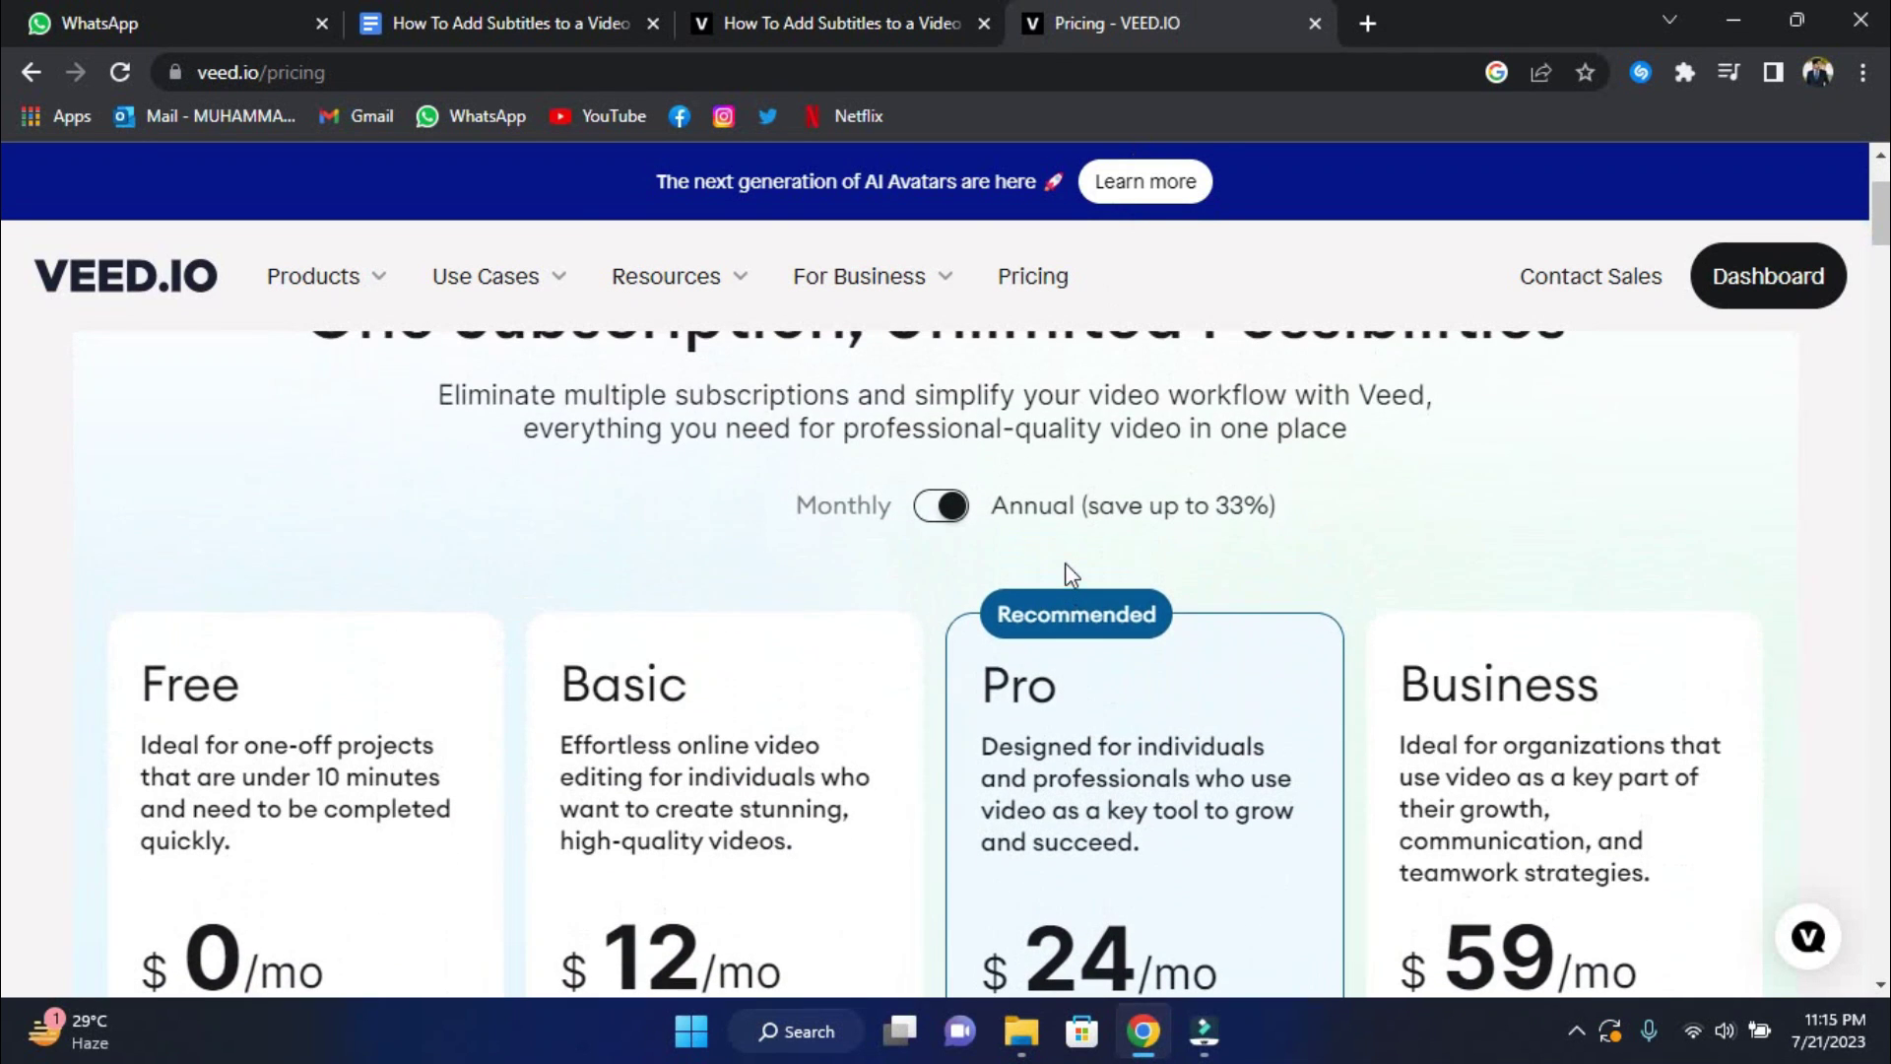
pyautogui.scroll(-2, 785, 569)
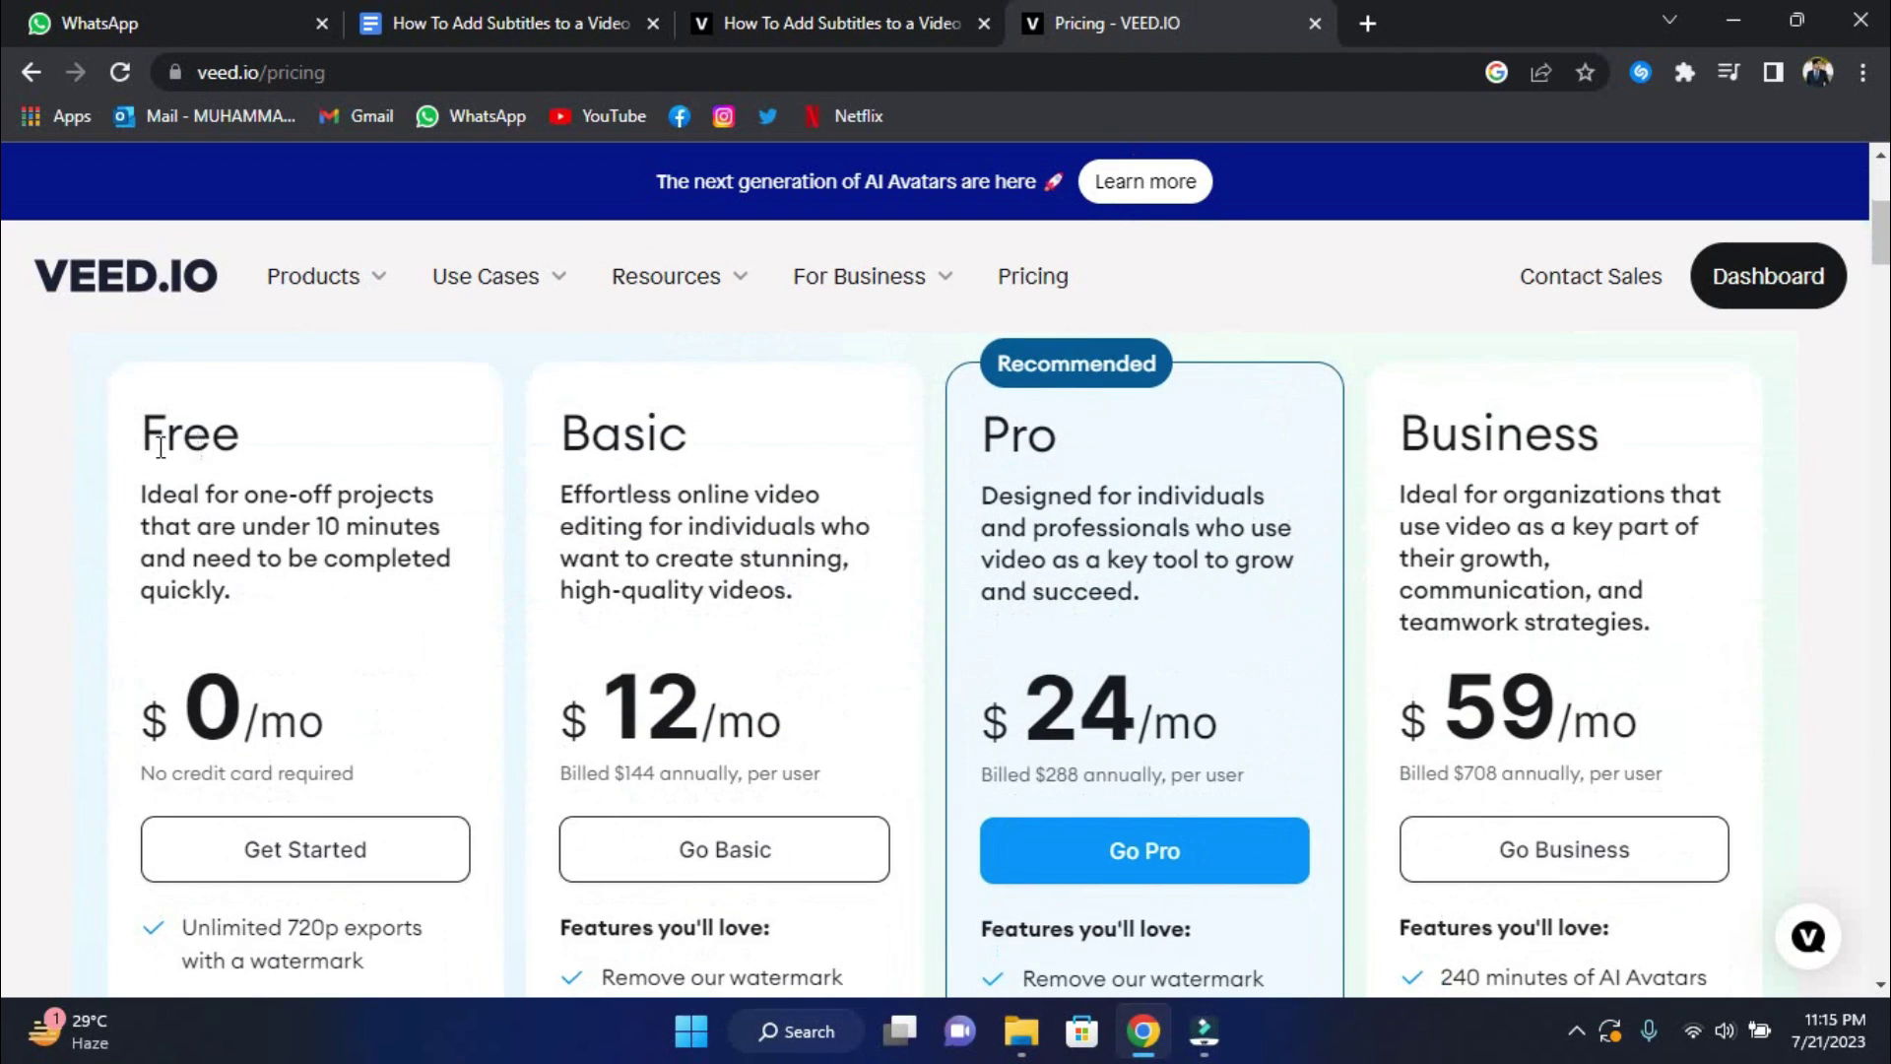
pyautogui.moveTo(191, 494); pyautogui.dragTo(430, 494)
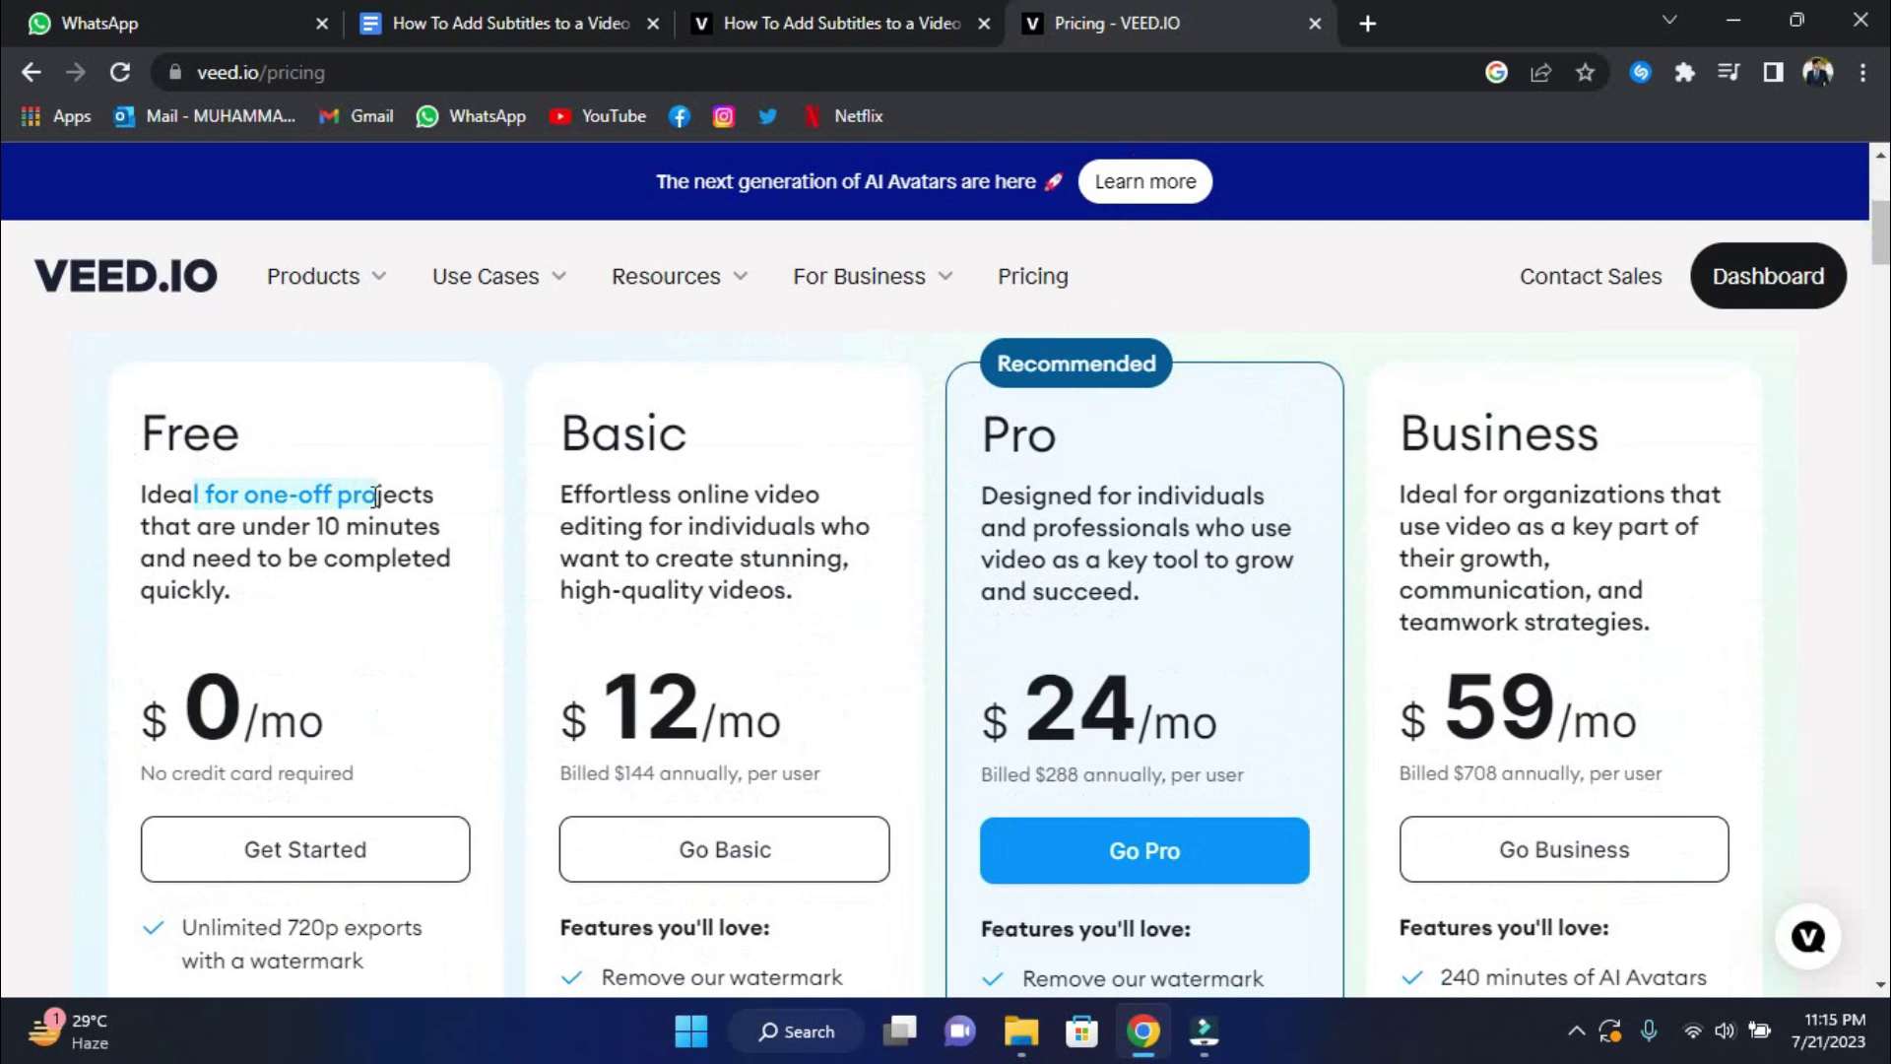
pyautogui.doubleClick(351, 526)
pyautogui.click(354, 527)
pyautogui.scroll(-2, 413, 549)
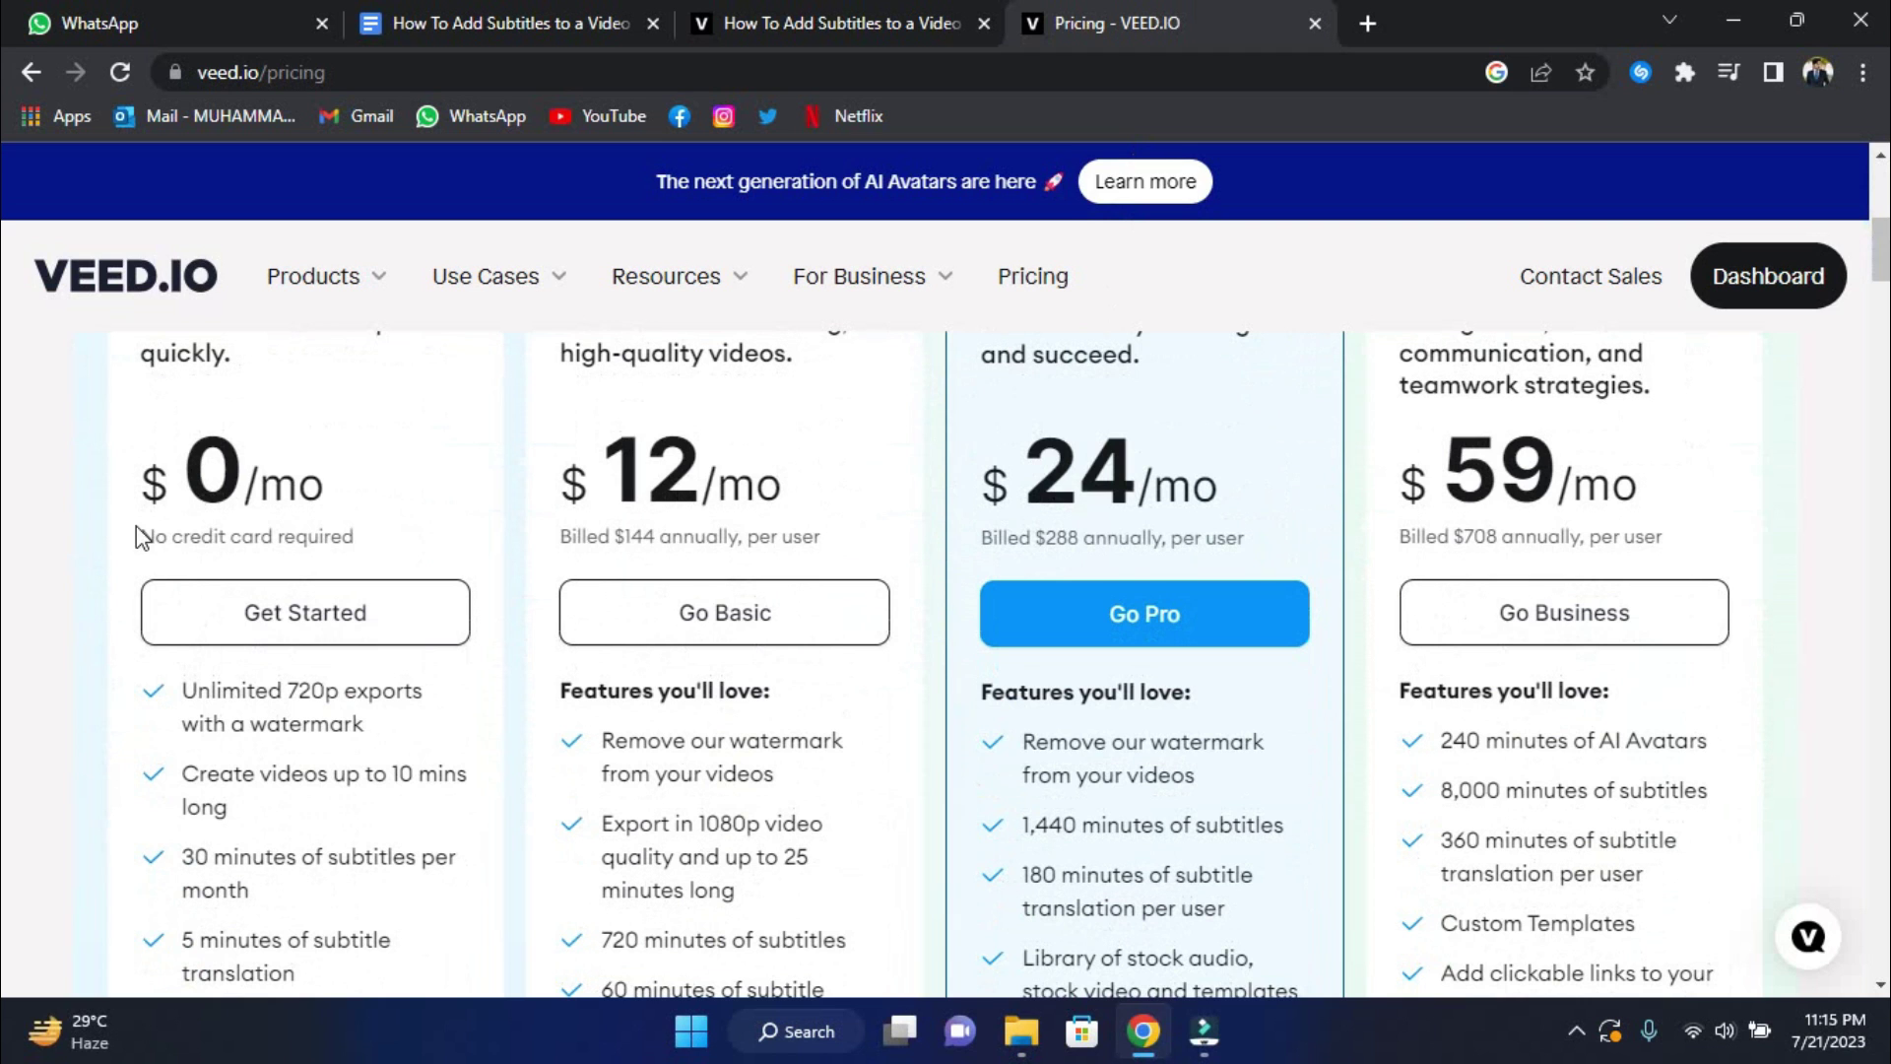
pyautogui.moveTo(135, 536); pyautogui.dragTo(318, 539)
pyautogui.click(317, 539)
pyautogui.scroll(-1, 446, 527)
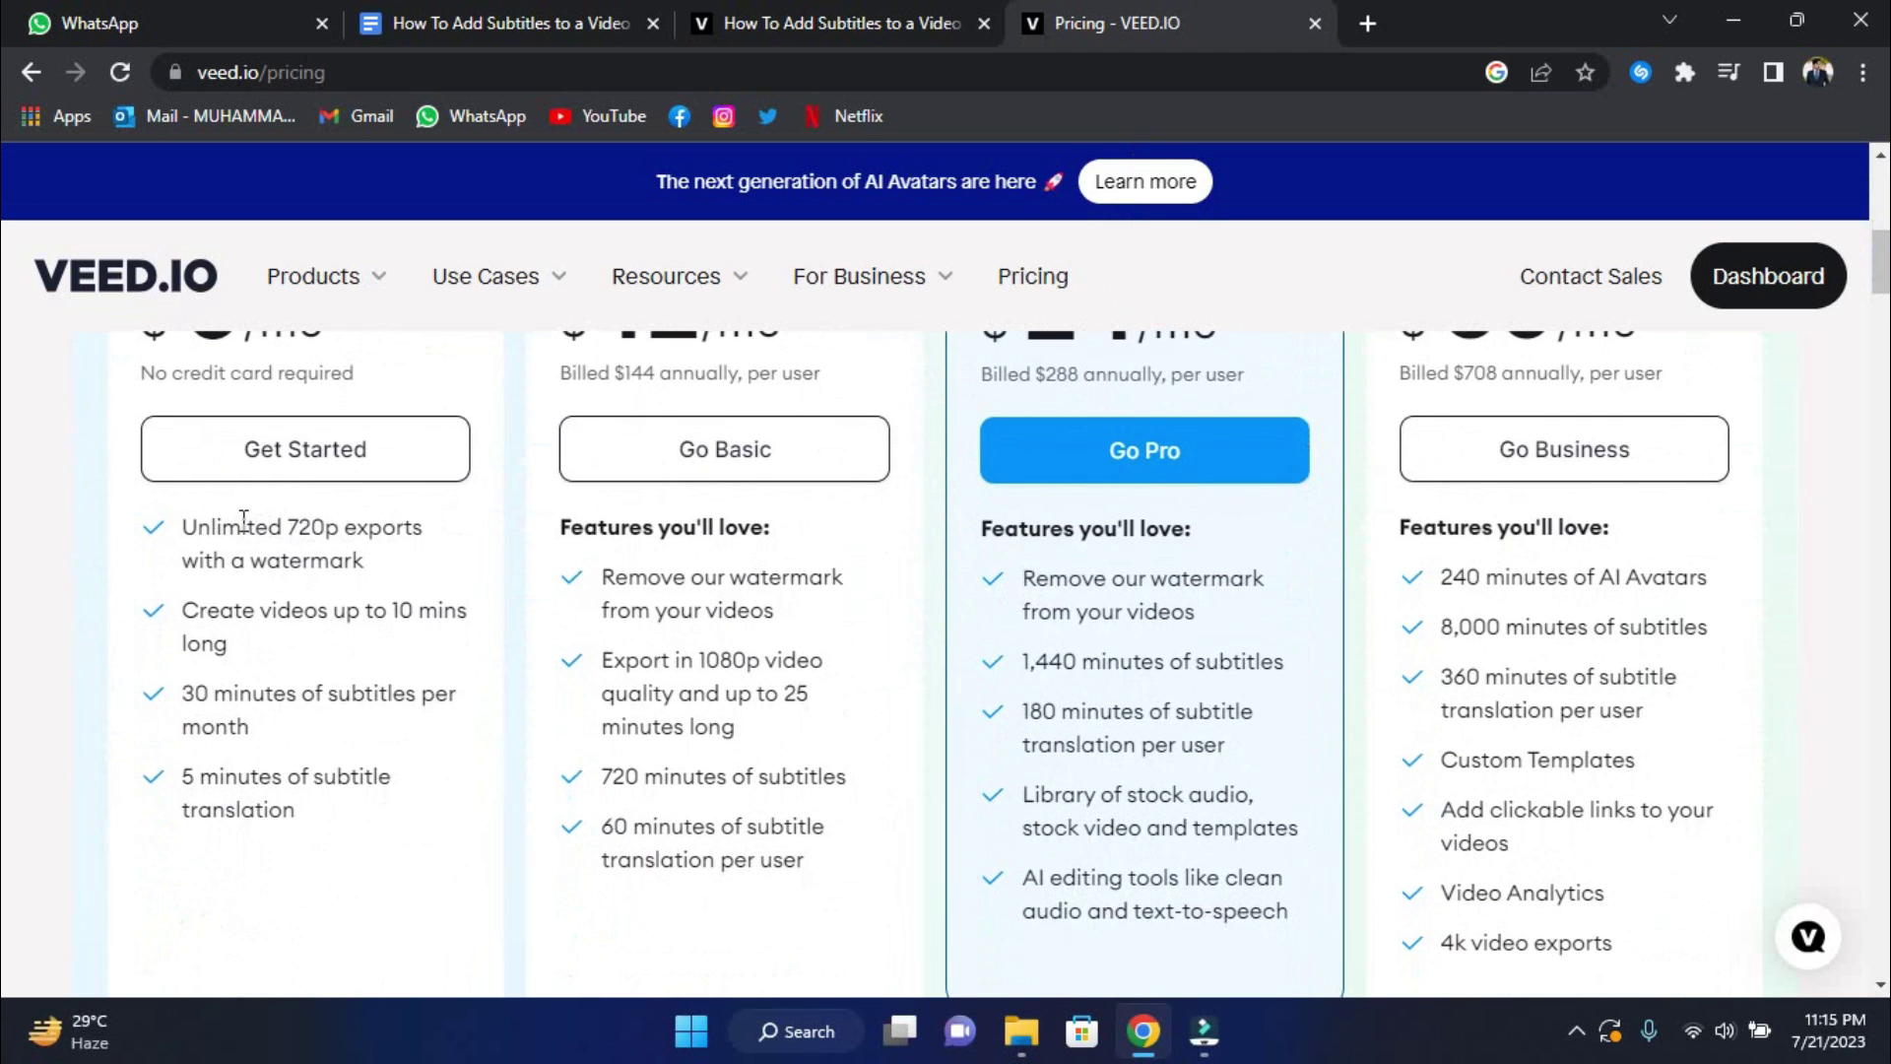
pyautogui.moveTo(225, 527); pyautogui.dragTo(371, 572)
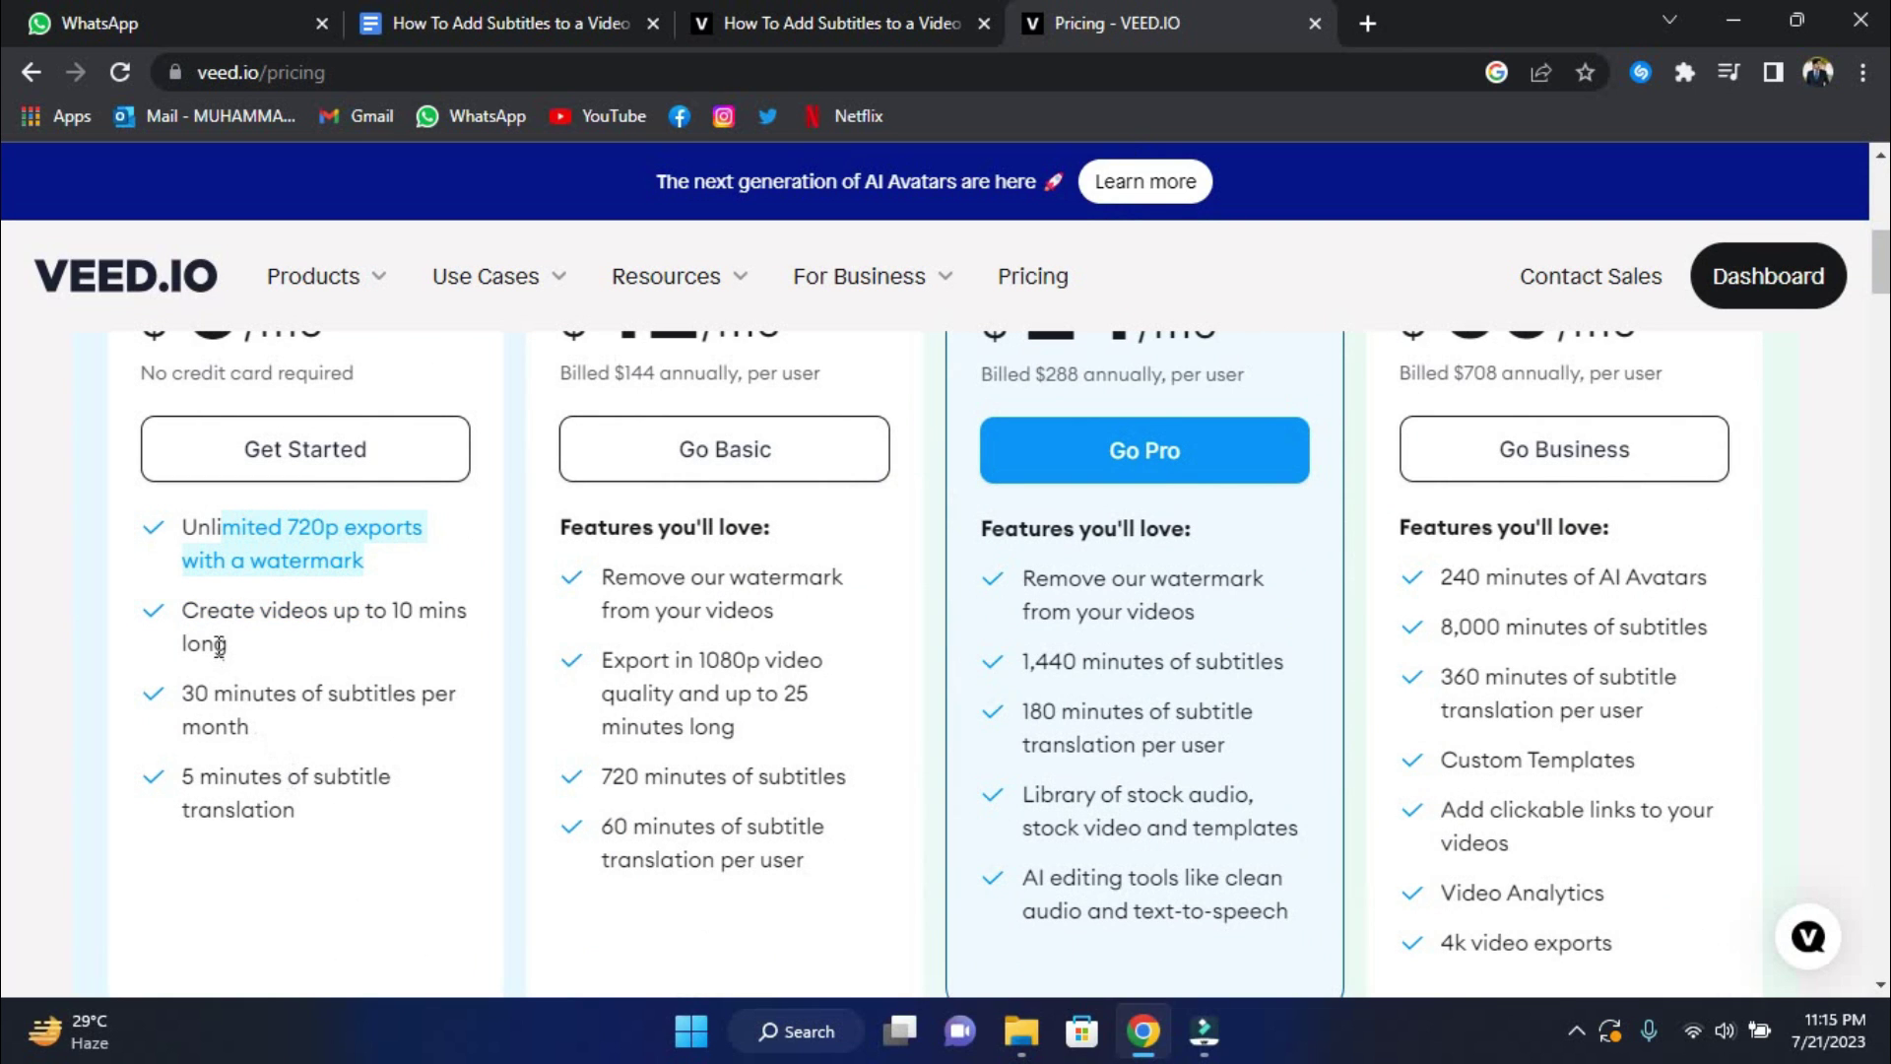
pyautogui.moveTo(183, 694); pyautogui.dragTo(261, 698)
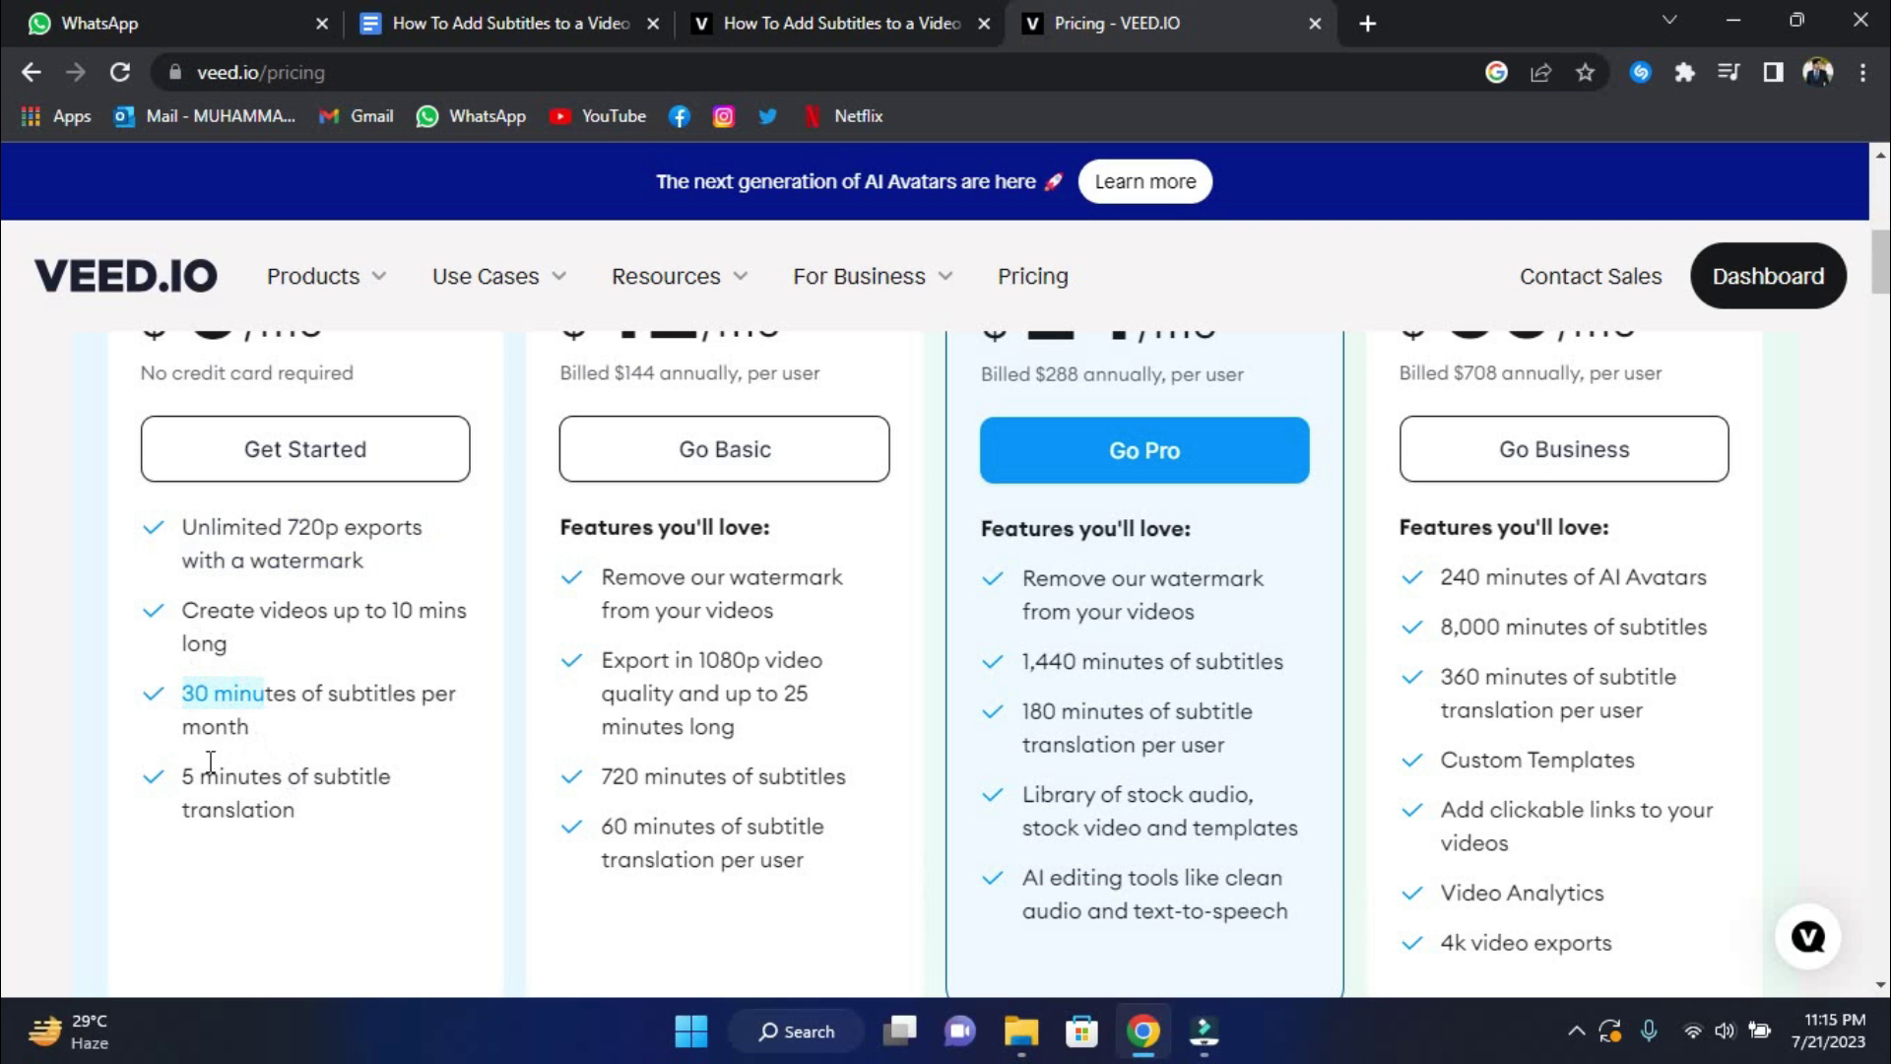
pyautogui.moveTo(198, 776); pyautogui.dragTo(326, 776)
pyautogui.click(329, 784)
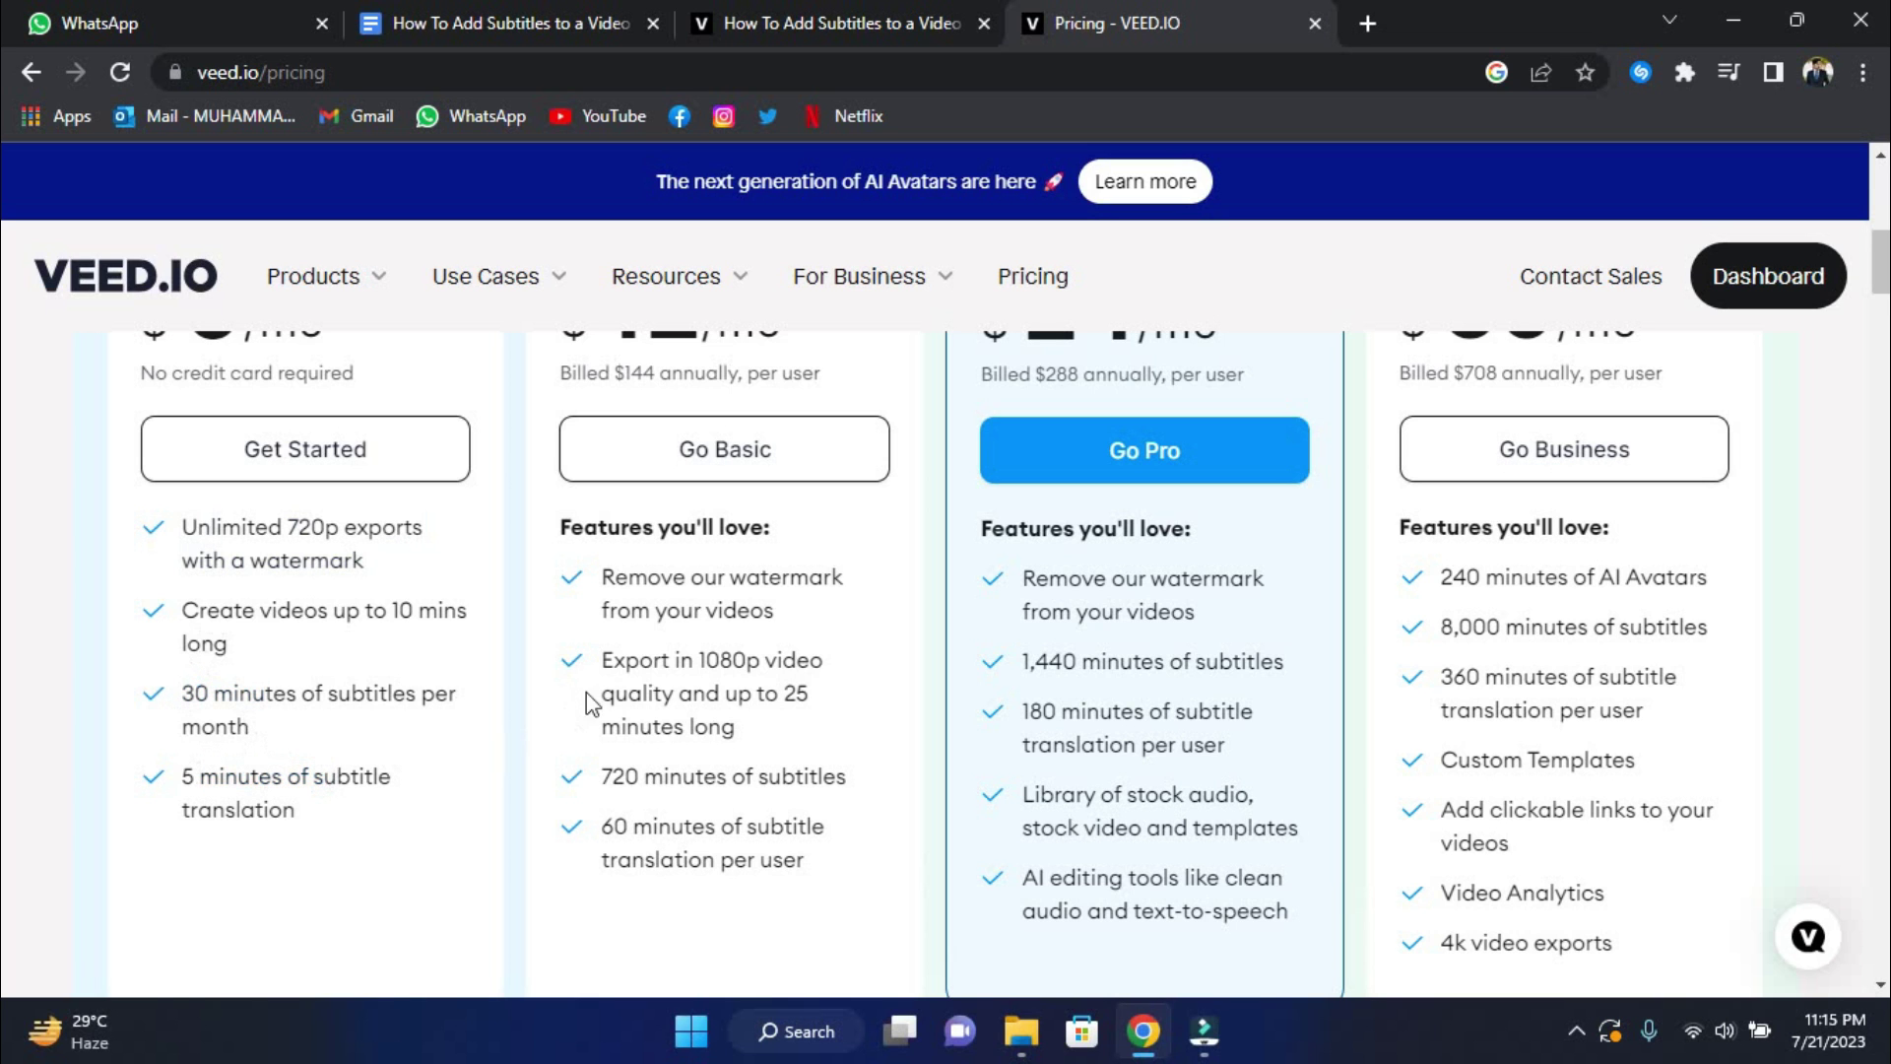
pyautogui.scroll(2, 607, 686)
pyautogui.scroll(1, 716, 420)
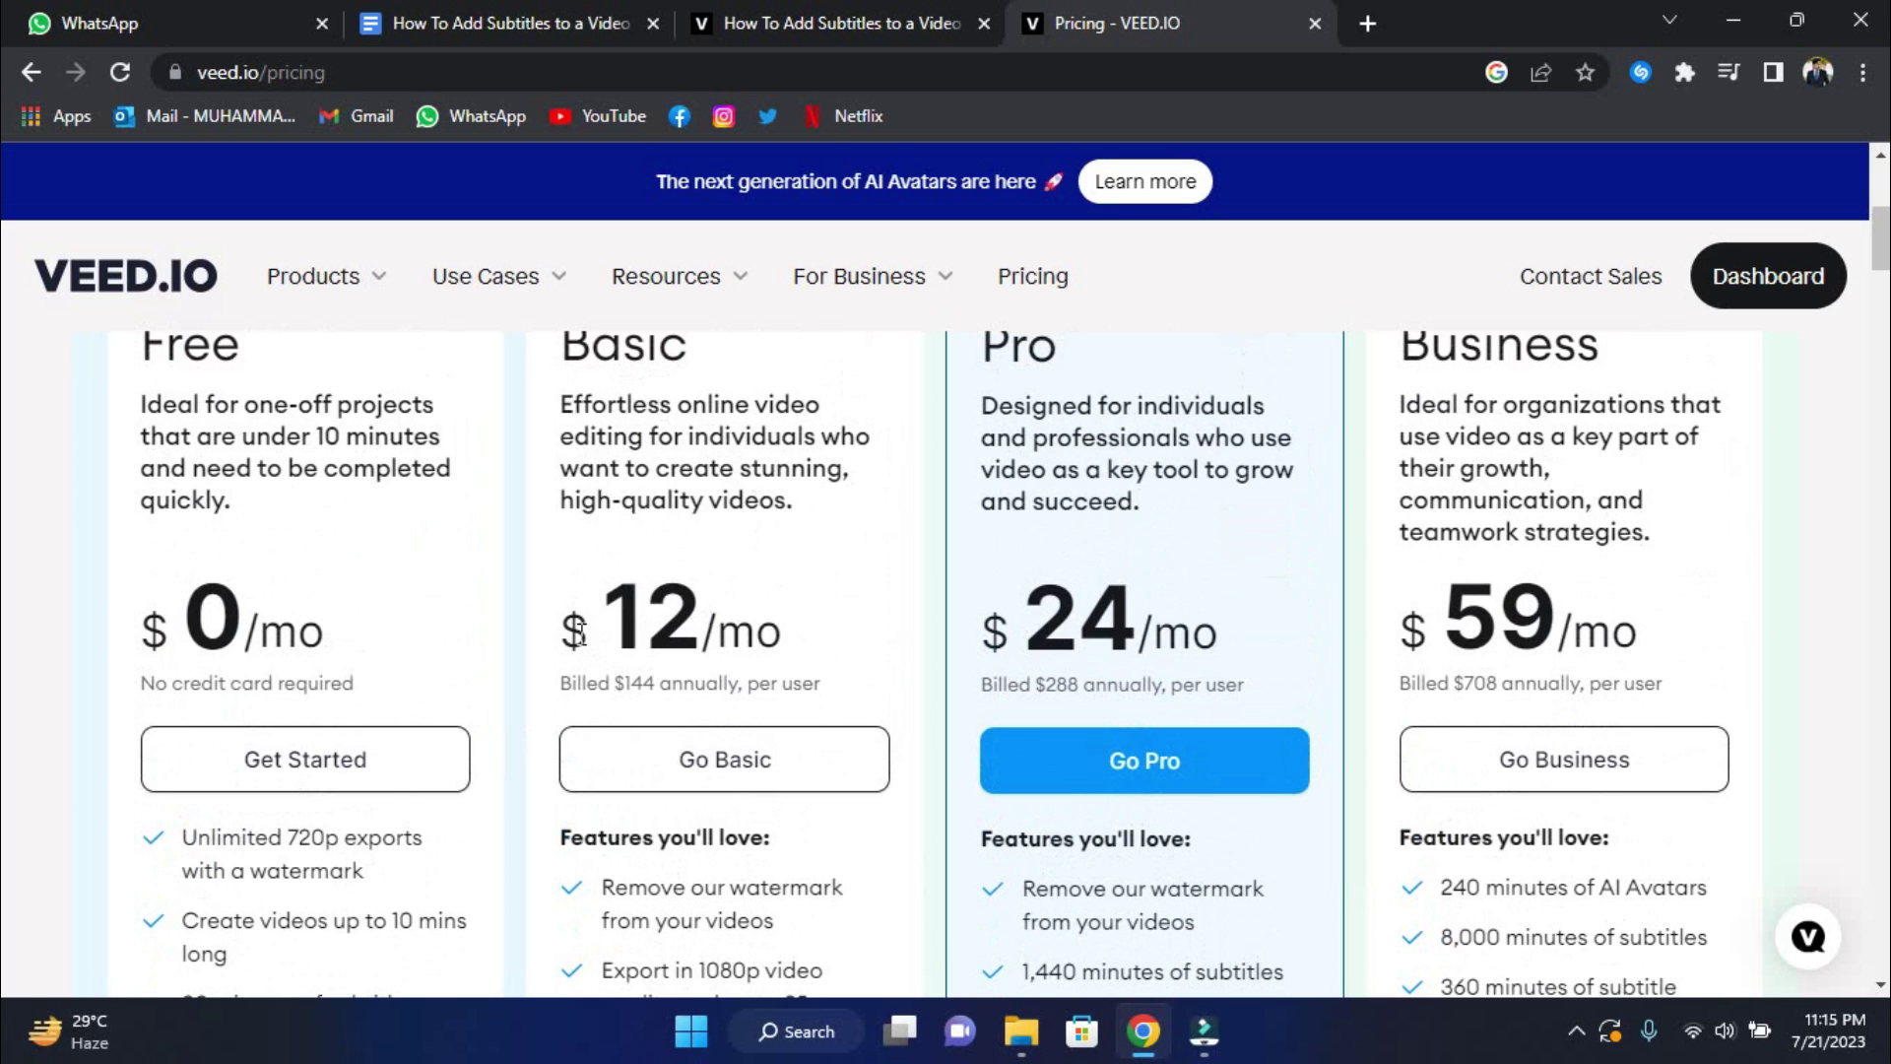
pyautogui.moveTo(576, 633); pyautogui.dragTo(739, 637)
pyautogui.click(739, 635)
pyautogui.scroll(-1, 738, 650)
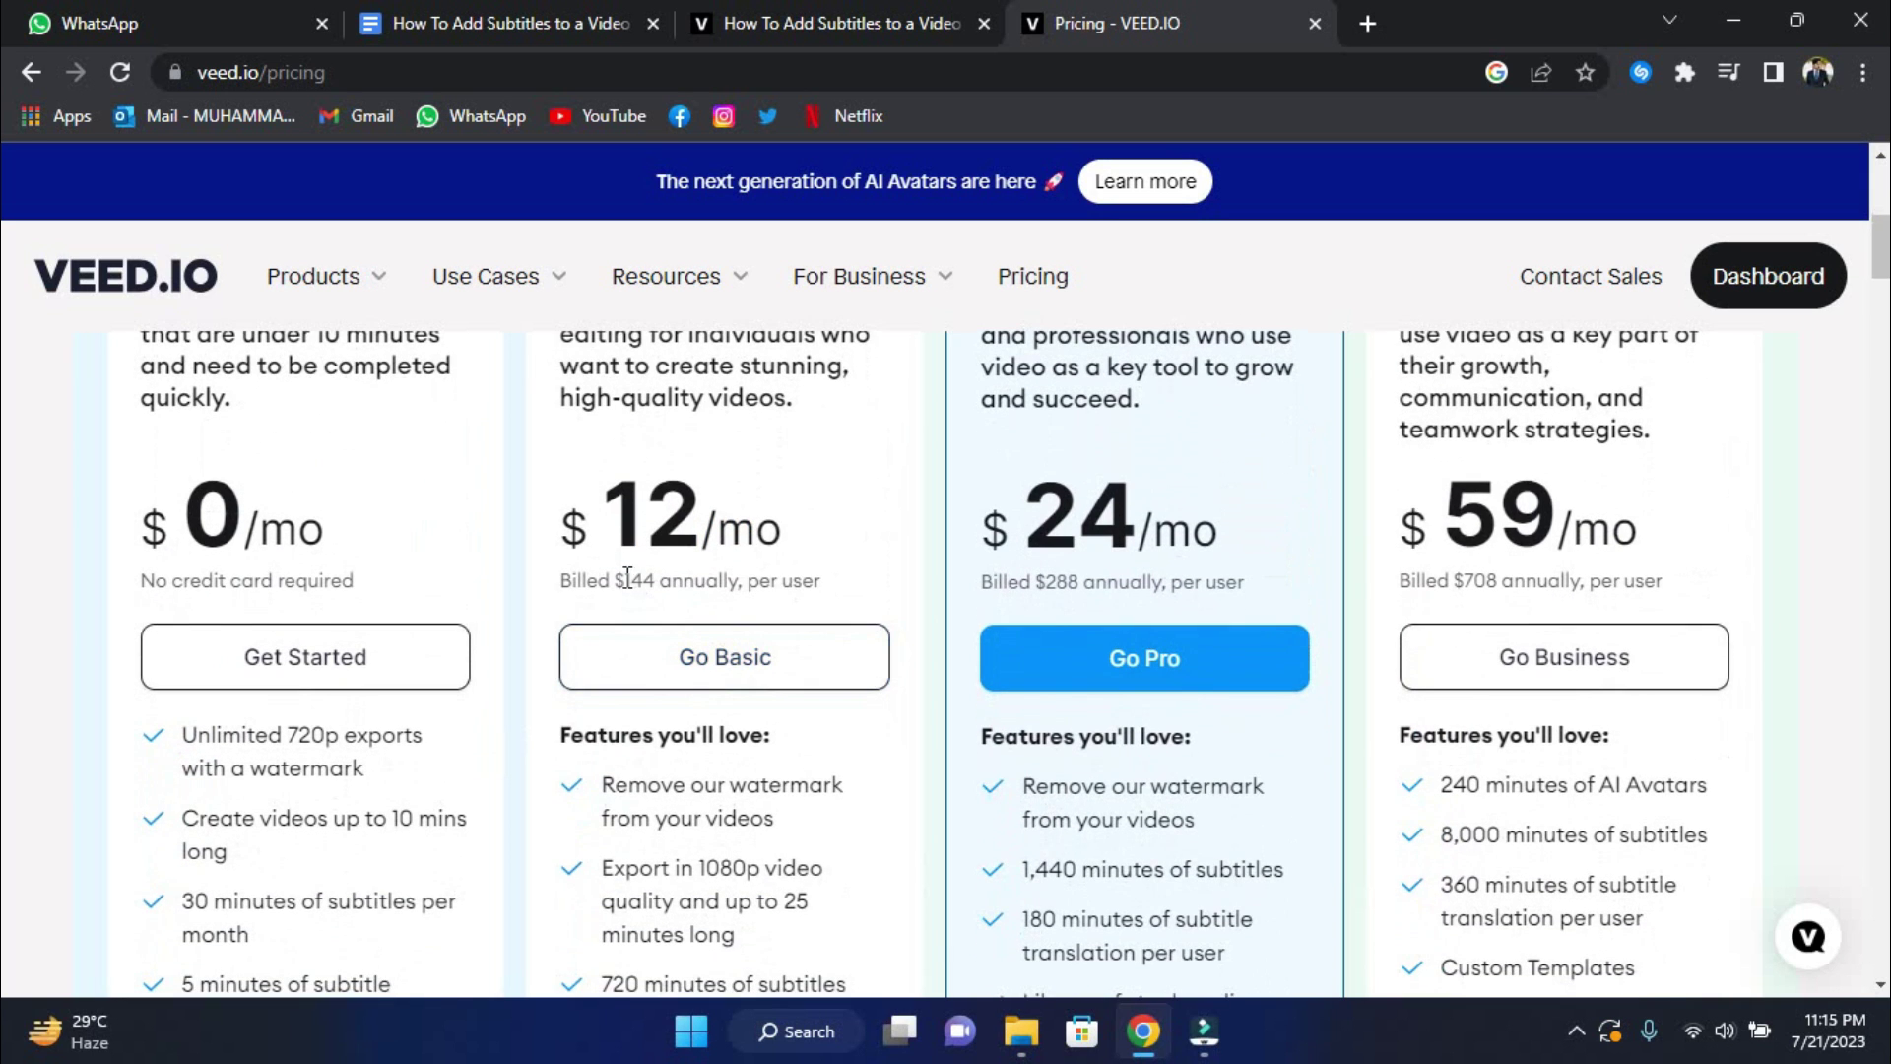
pyautogui.moveTo(623, 580); pyautogui.dragTo(719, 579)
pyautogui.click(709, 580)
pyautogui.scroll(-2, 799, 576)
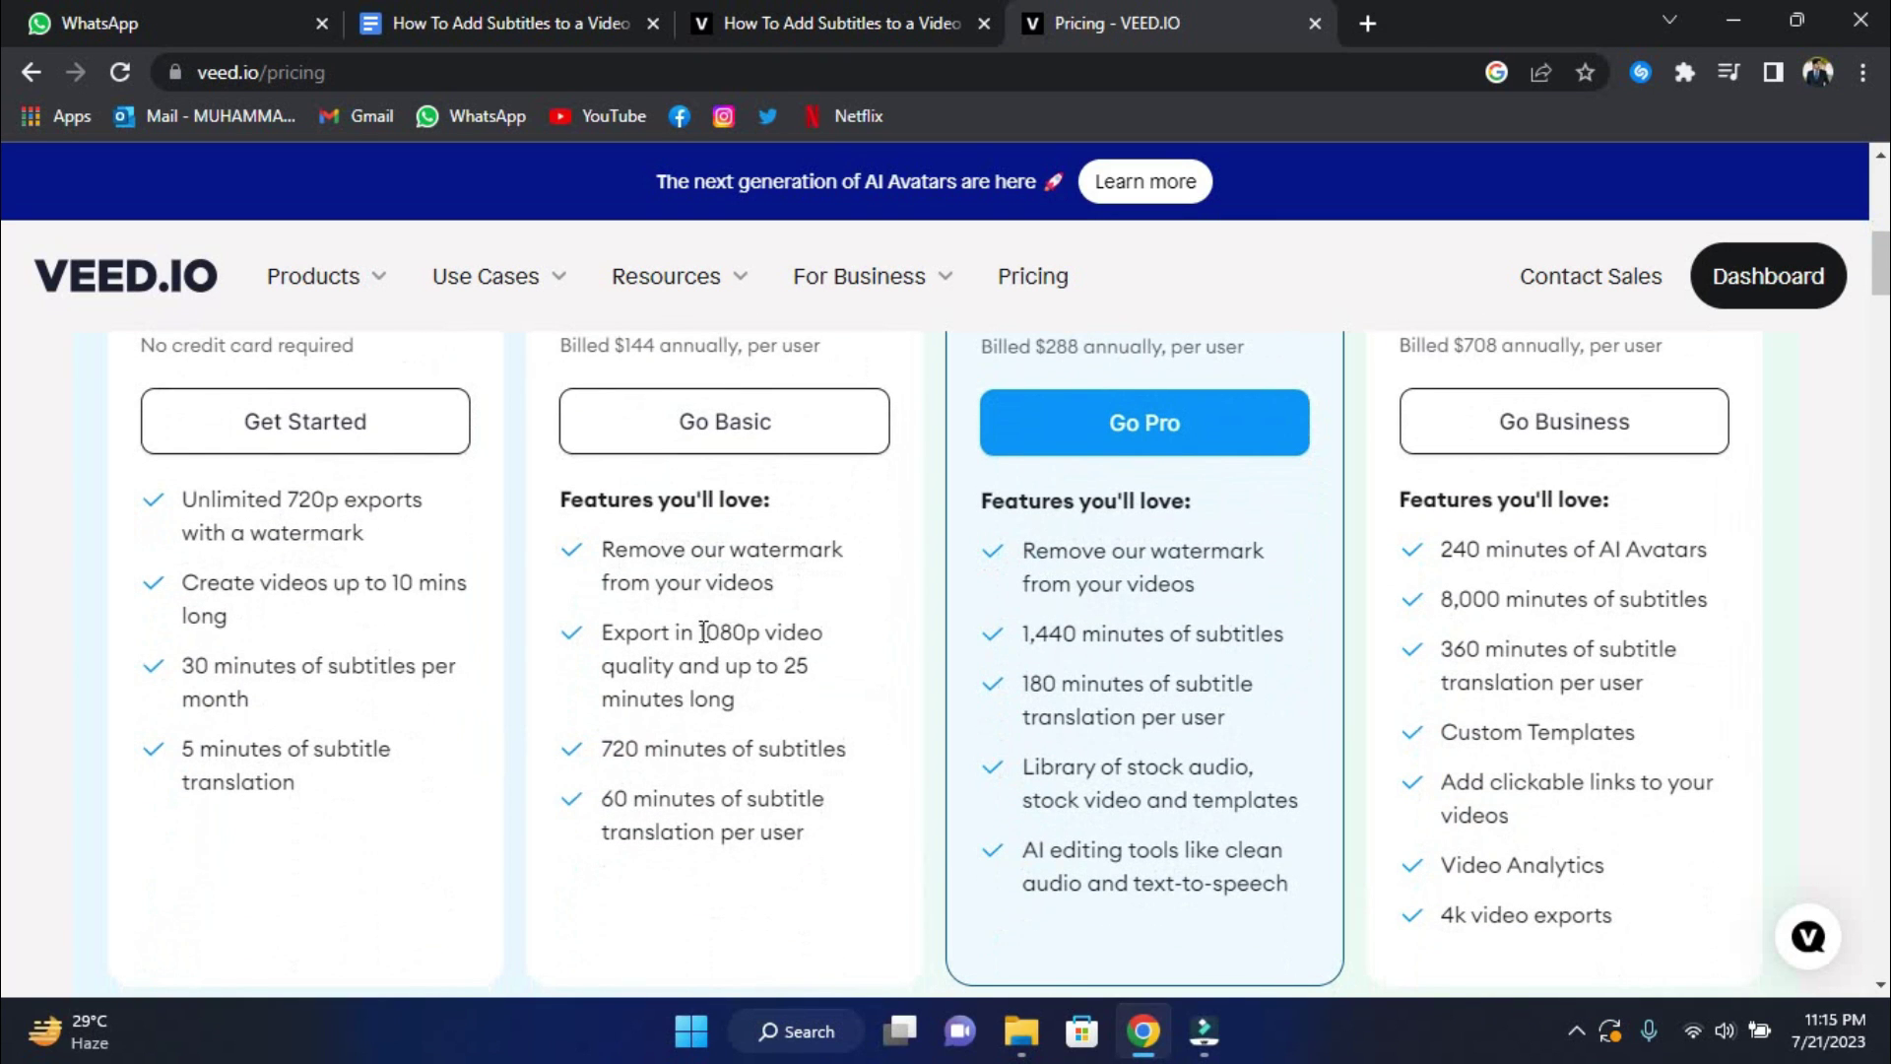
pyautogui.moveTo(702, 633)
pyautogui.mouseDown()
pyautogui.moveTo(793, 635)
pyautogui.moveTo(803, 696)
pyautogui.mouseUp()
pyautogui.moveTo(634, 743); pyautogui.dragTo(771, 749)
pyautogui.moveTo(606, 802)
pyautogui.mouseDown()
pyautogui.moveTo(746, 801)
pyautogui.moveTo(690, 829)
pyautogui.mouseUp()
pyautogui.click(789, 782)
pyautogui.scroll(3, 1182, 573)
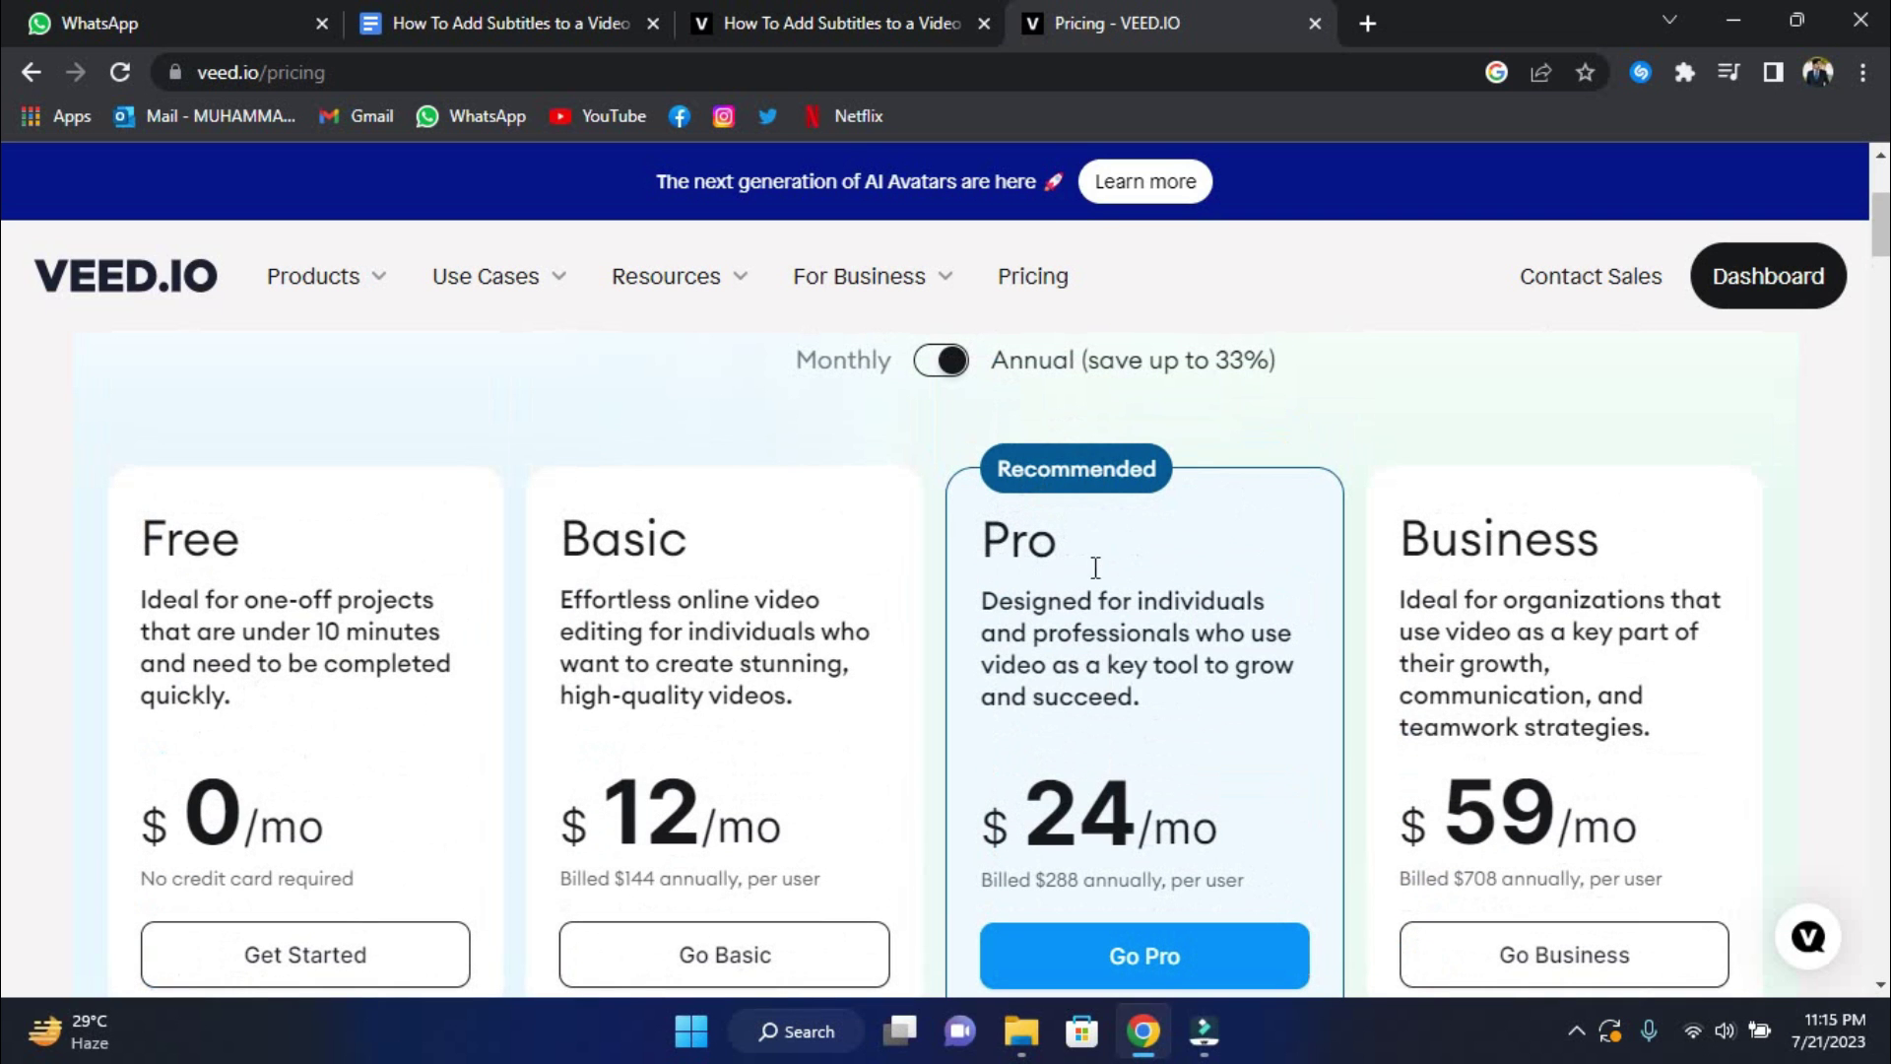
pyautogui.scroll(-1, 1063, 800)
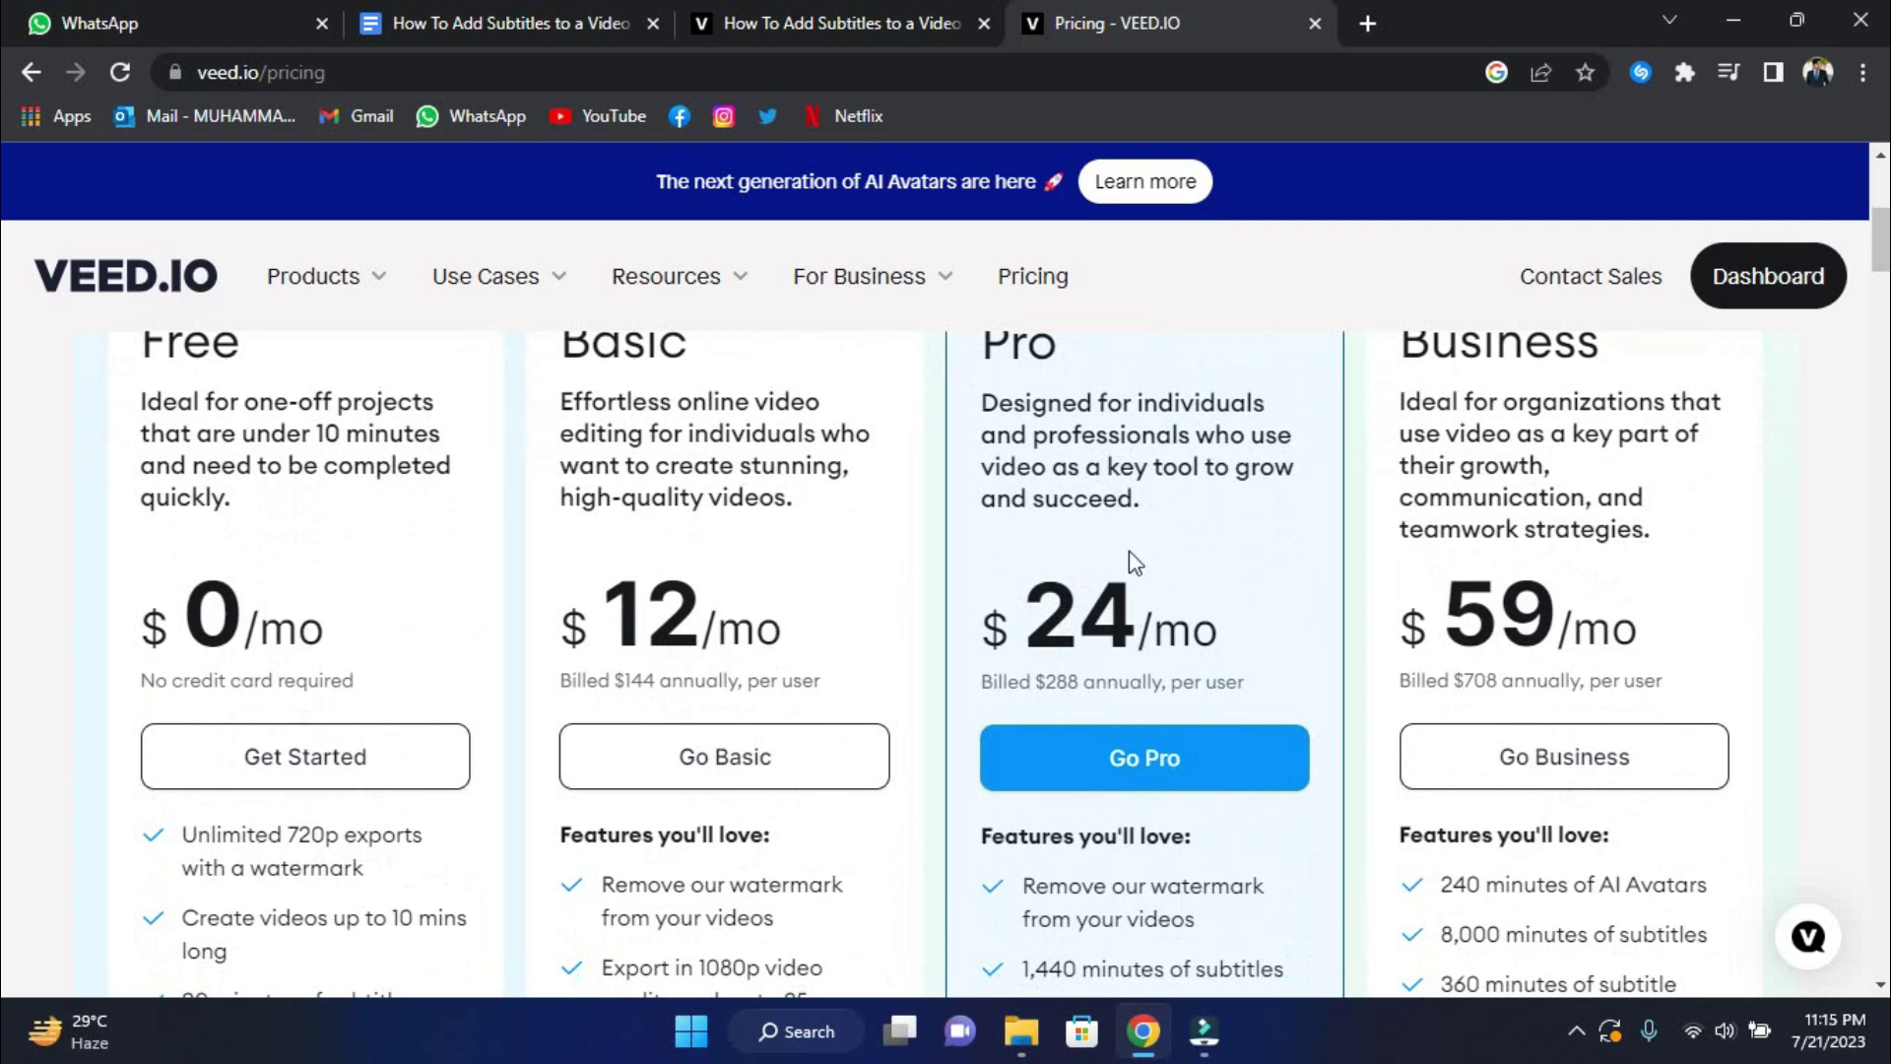
pyautogui.scroll(-1, 1113, 576)
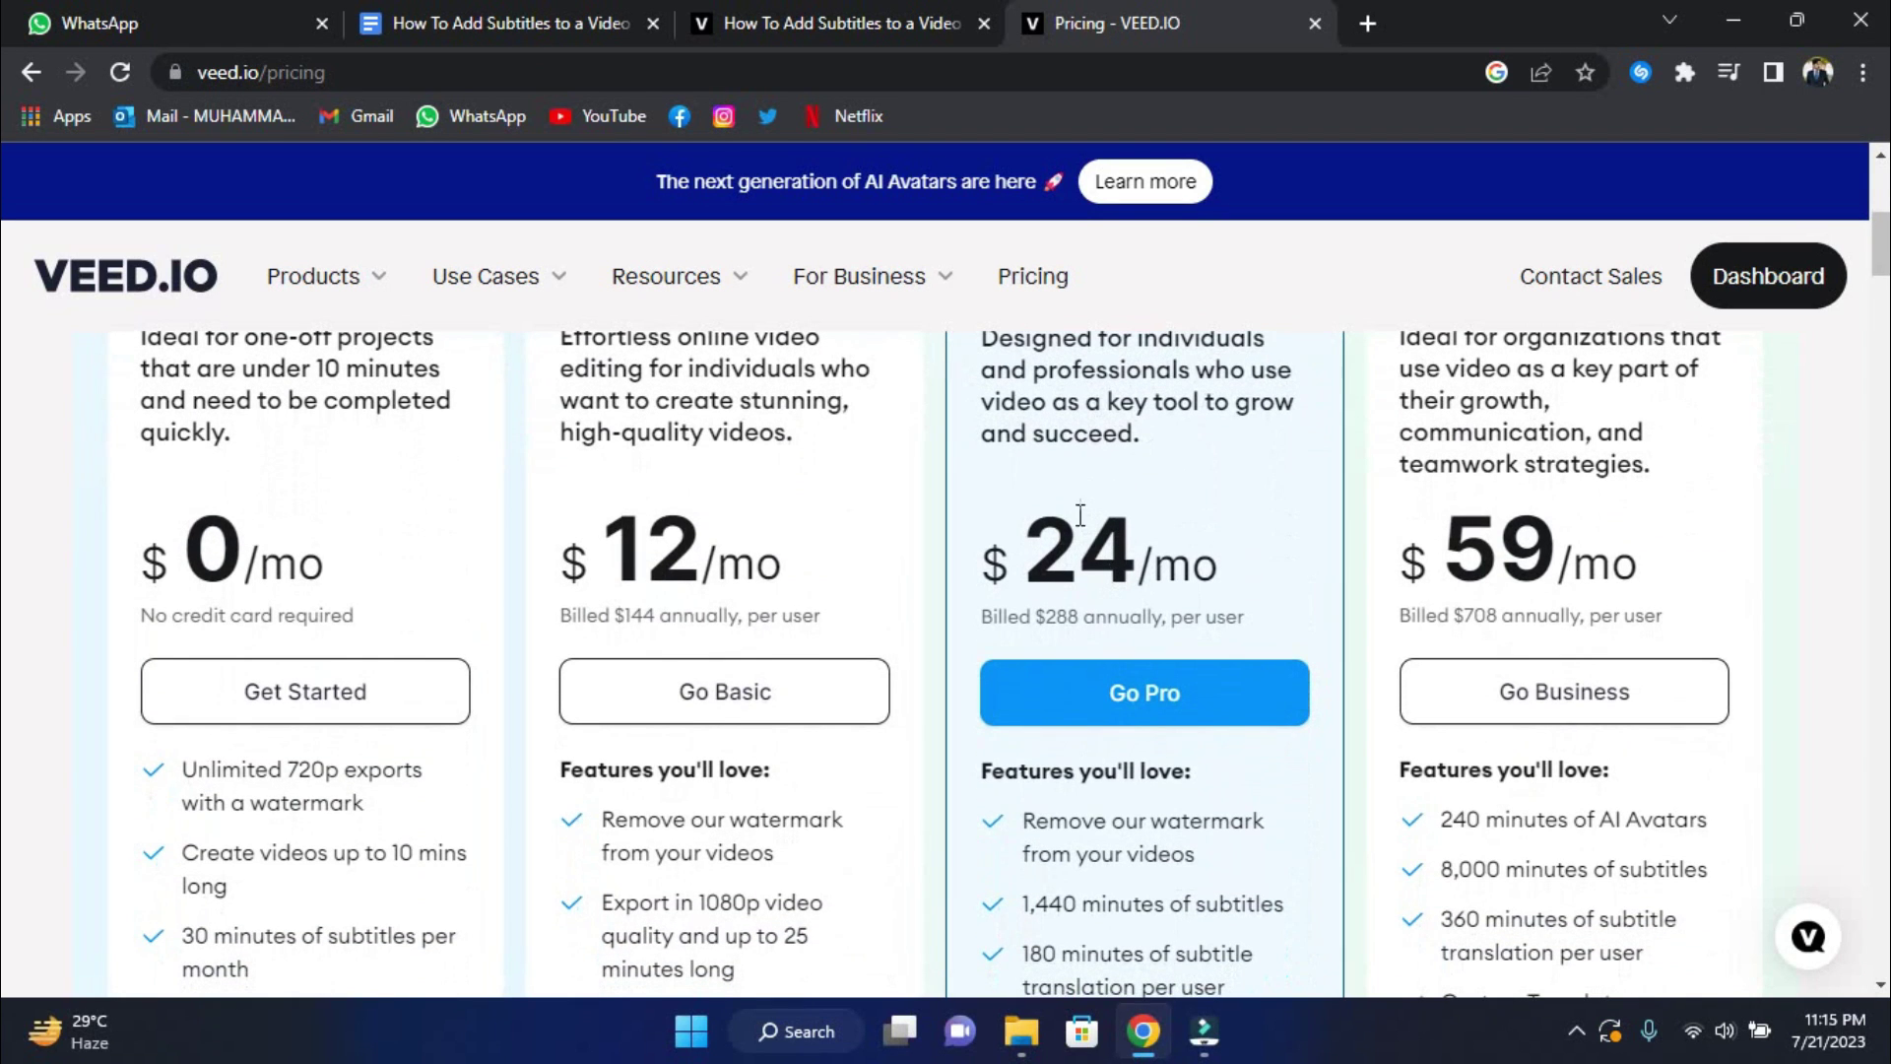
# - Review the Pro plan's $24 monthly price, AI editing tools feature and $288 annual billing
pyautogui.moveTo(1009, 551); pyautogui.dragTo(1194, 550)
pyautogui.scroll(-1, 1195, 560)
pyautogui.scroll(1, 1138, 699)
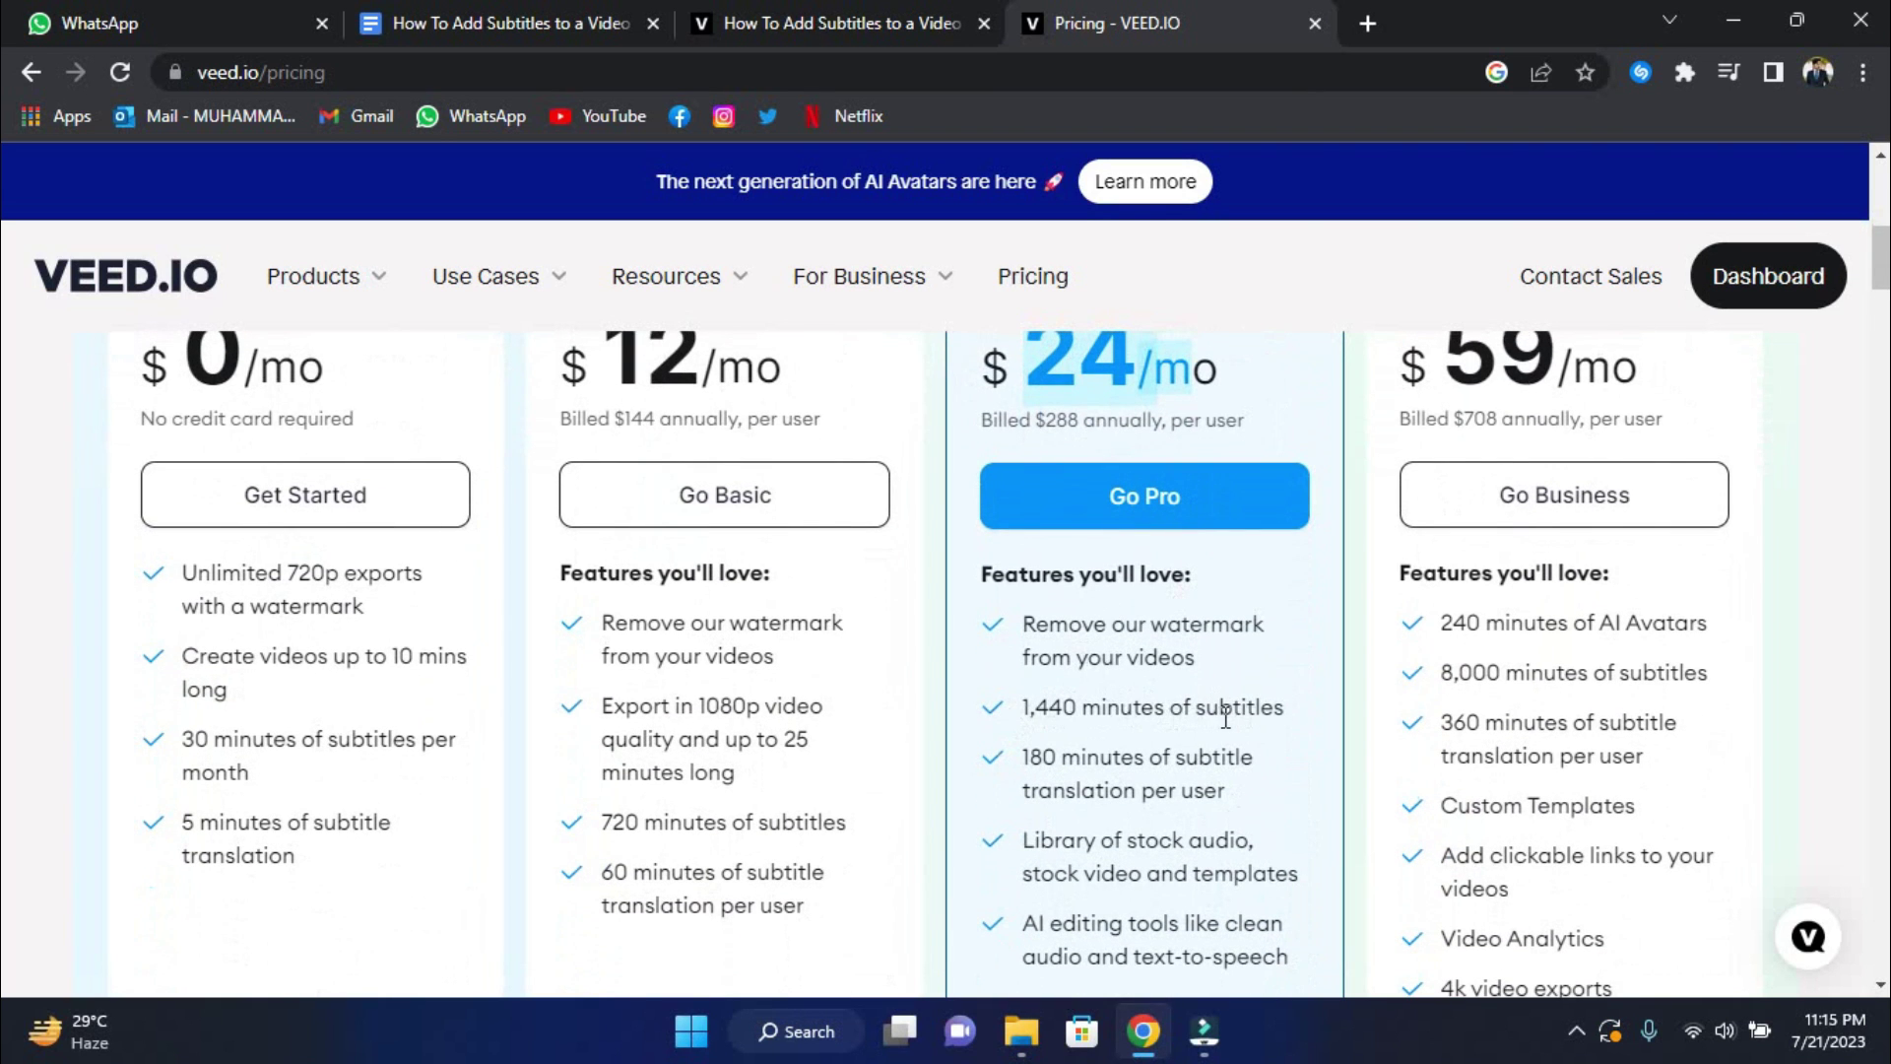
pyautogui.scroll(-1, 1195, 720)
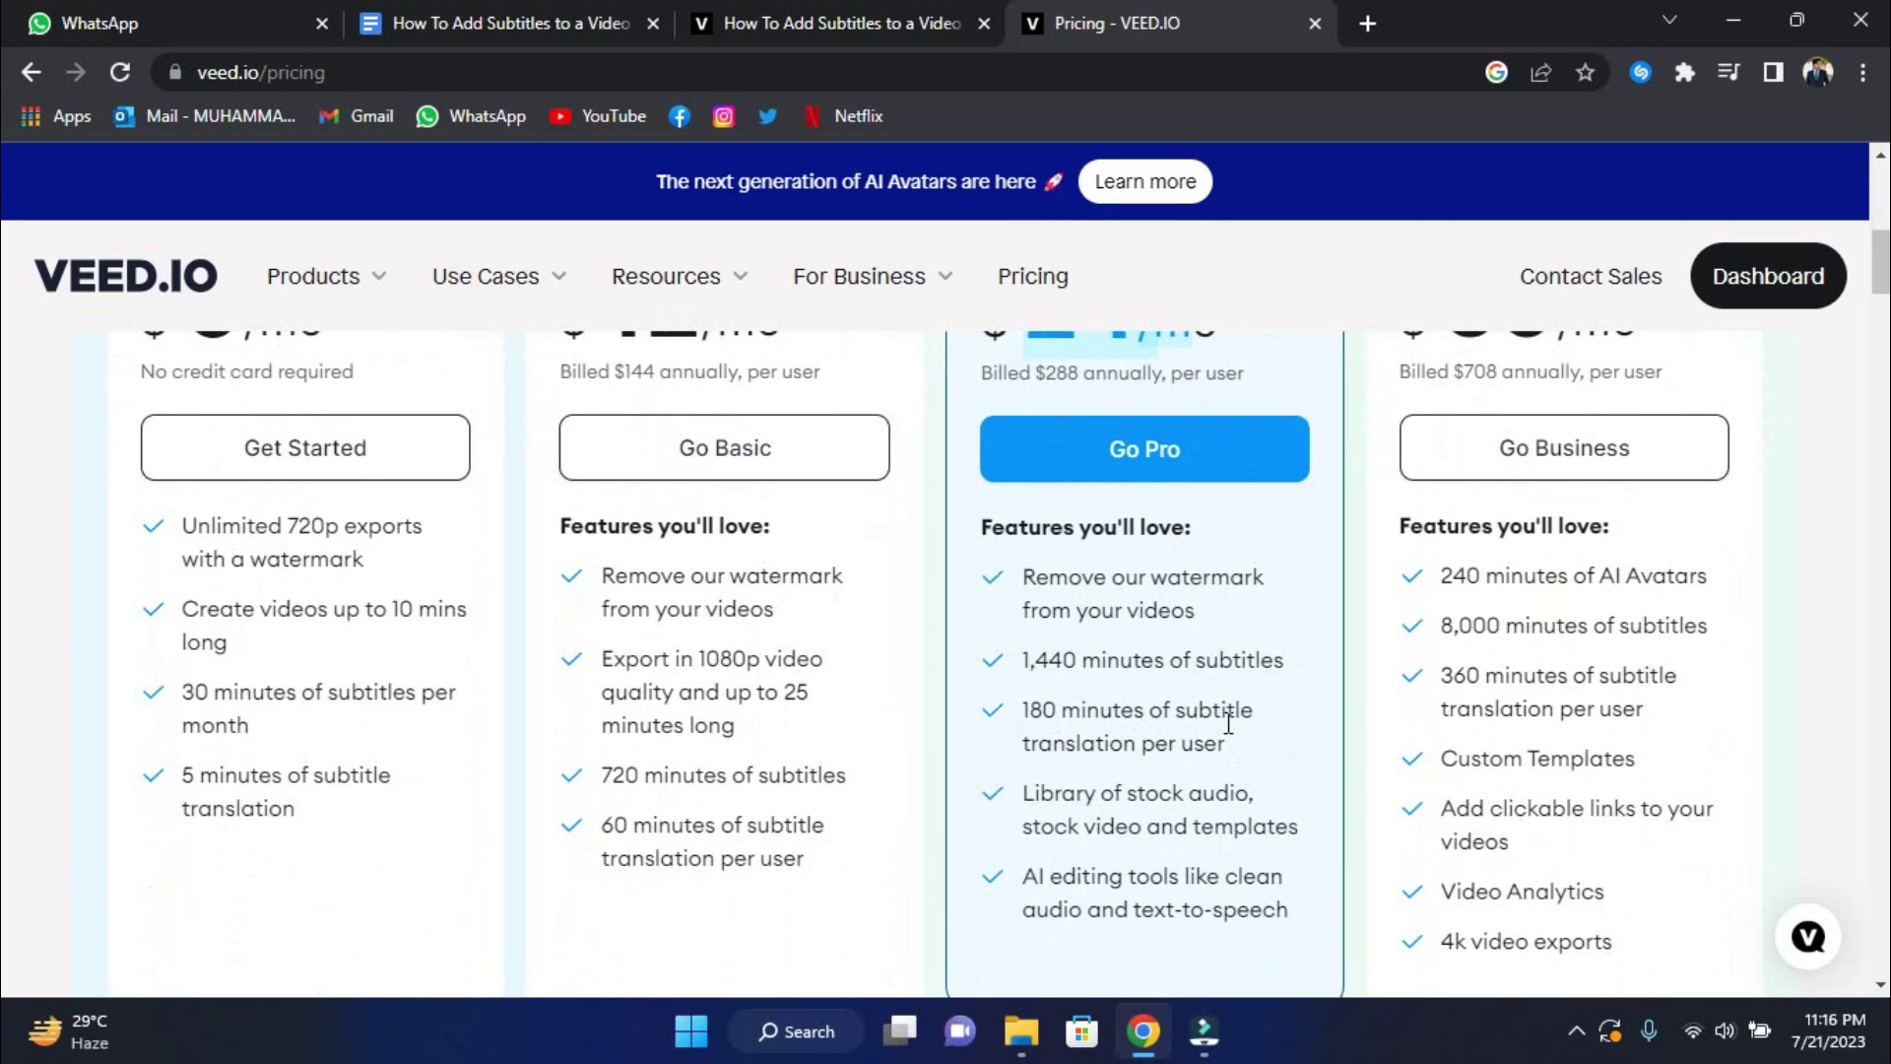
pyautogui.scroll(-1, 1228, 719)
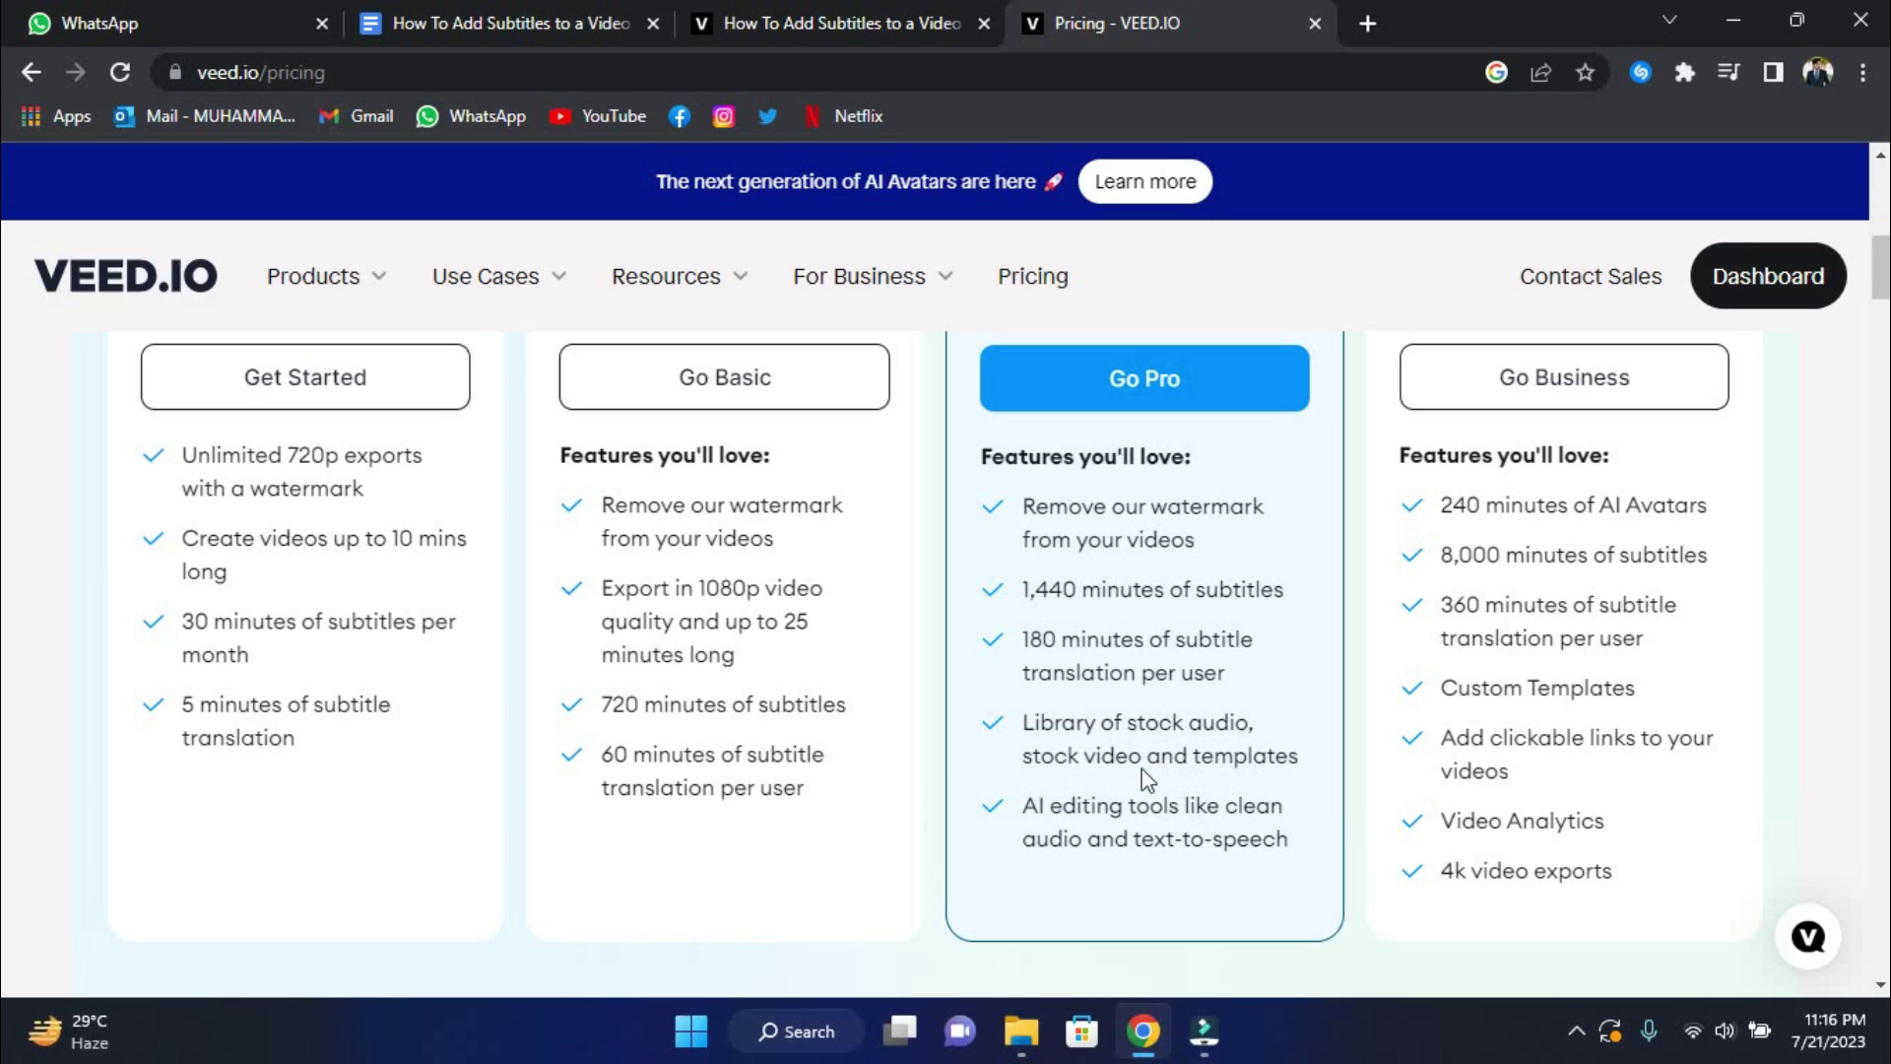
pyautogui.moveTo(1025, 802)
pyautogui.mouseDown()
pyautogui.moveTo(1229, 807)
pyautogui.moveTo(1276, 829)
pyautogui.mouseUp()
pyautogui.click(1283, 832)
pyautogui.scroll(2, 1280, 825)
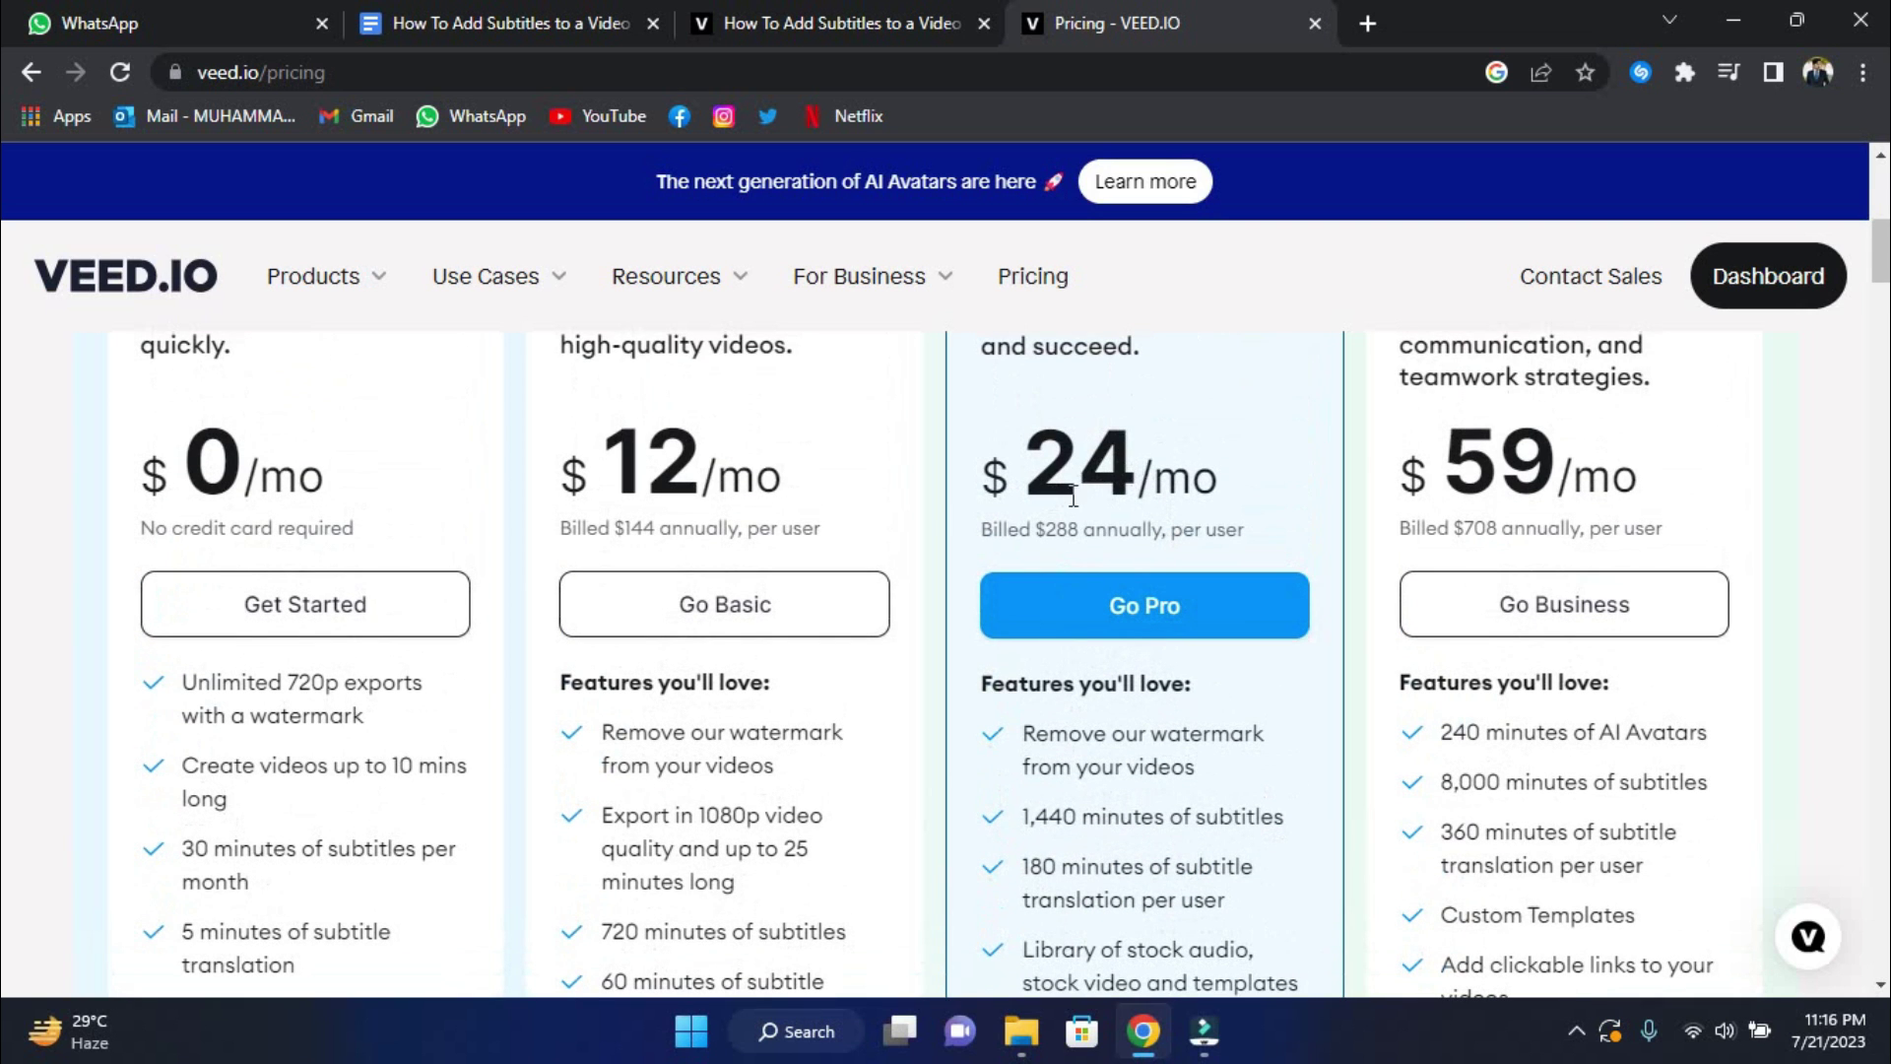
pyautogui.moveTo(1035, 529); pyautogui.dragTo(1162, 535)
pyautogui.scroll(2, 1386, 528)
# - Review the Business plan's name and description before returning to the VEED home page
pyautogui.moveTo(1414, 481); pyautogui.dragTo(1587, 490)
pyautogui.click(1585, 500)
pyautogui.moveTo(1537, 548); pyautogui.dragTo(1646, 667)
pyautogui.click(1655, 679)
pyautogui.scroll(-2, 1700, 703)
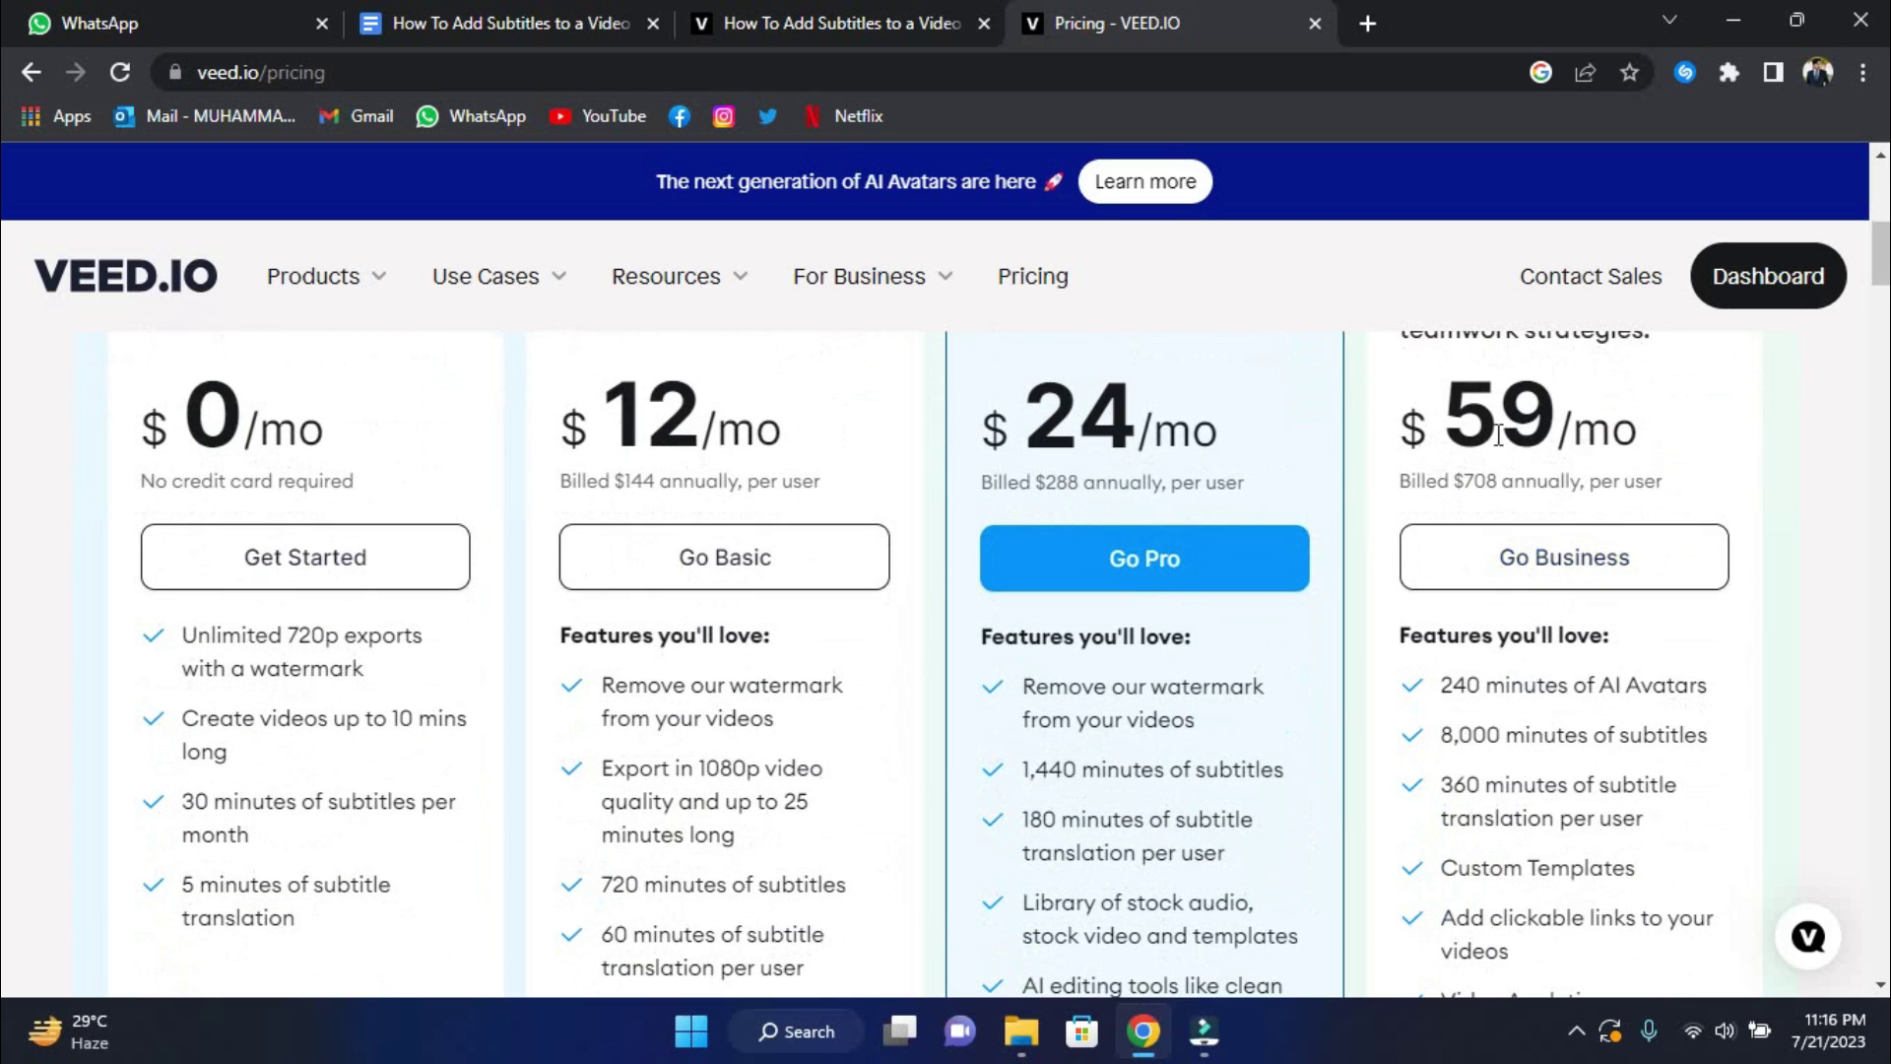
pyautogui.moveTo(1459, 481); pyautogui.dragTo(1522, 481)
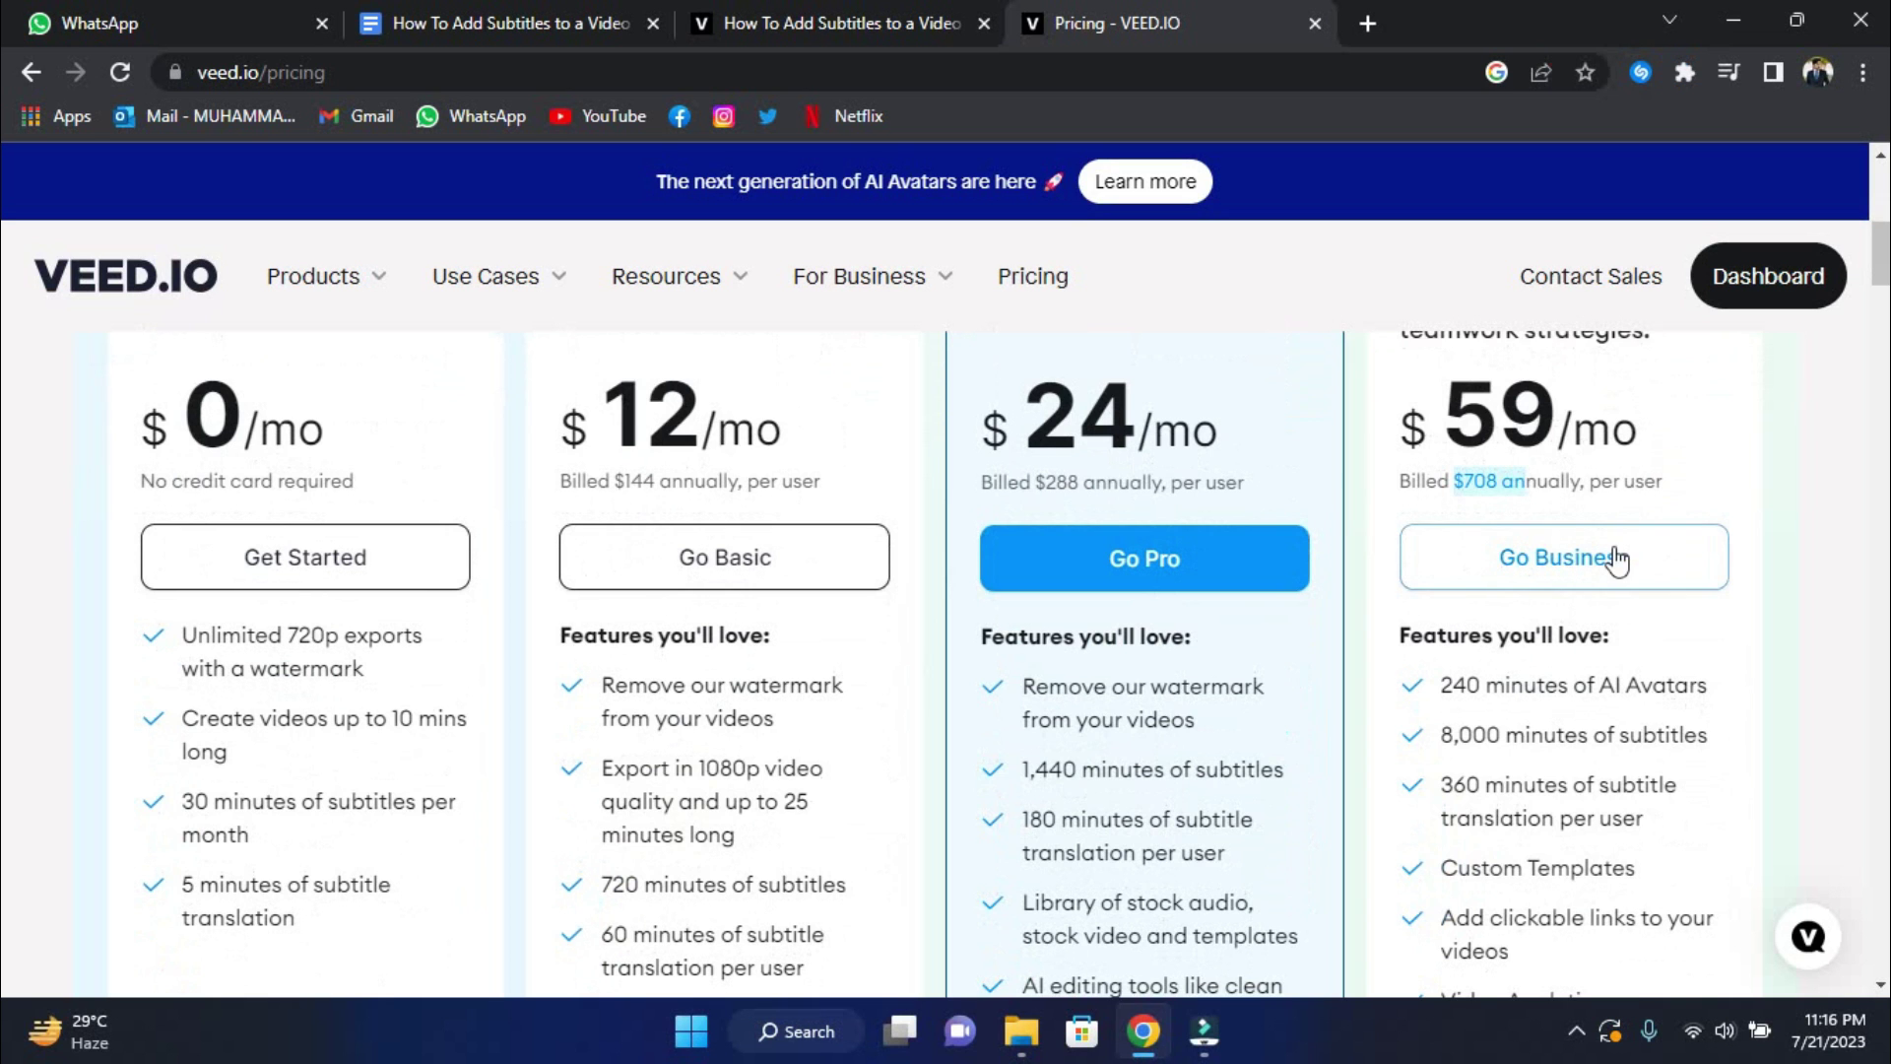
pyautogui.scroll(-1, 1616, 560)
pyautogui.scroll(-2, 1581, 503)
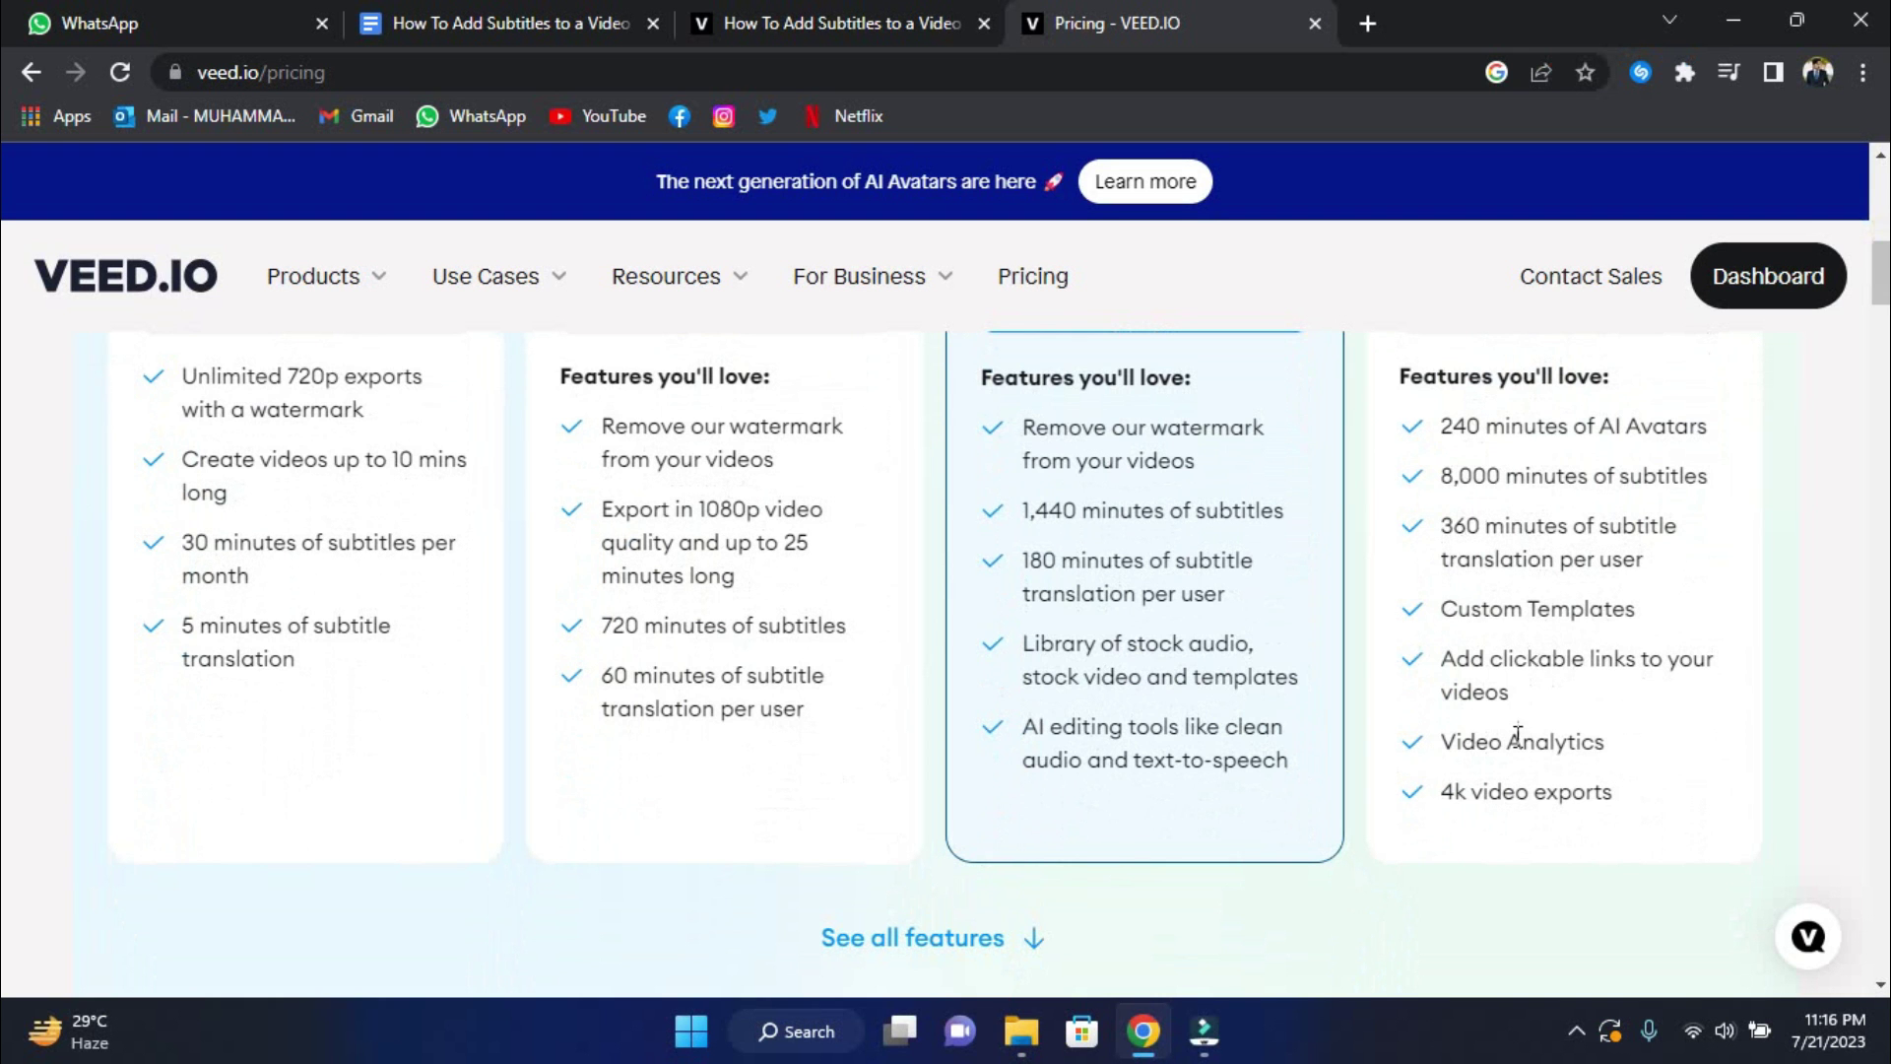
pyautogui.scroll(-1, 1422, 753)
pyautogui.scroll(2, 1423, 754)
pyautogui.scroll(2, 1423, 753)
pyautogui.scroll(1, 1424, 754)
pyautogui.scroll(3, 1422, 746)
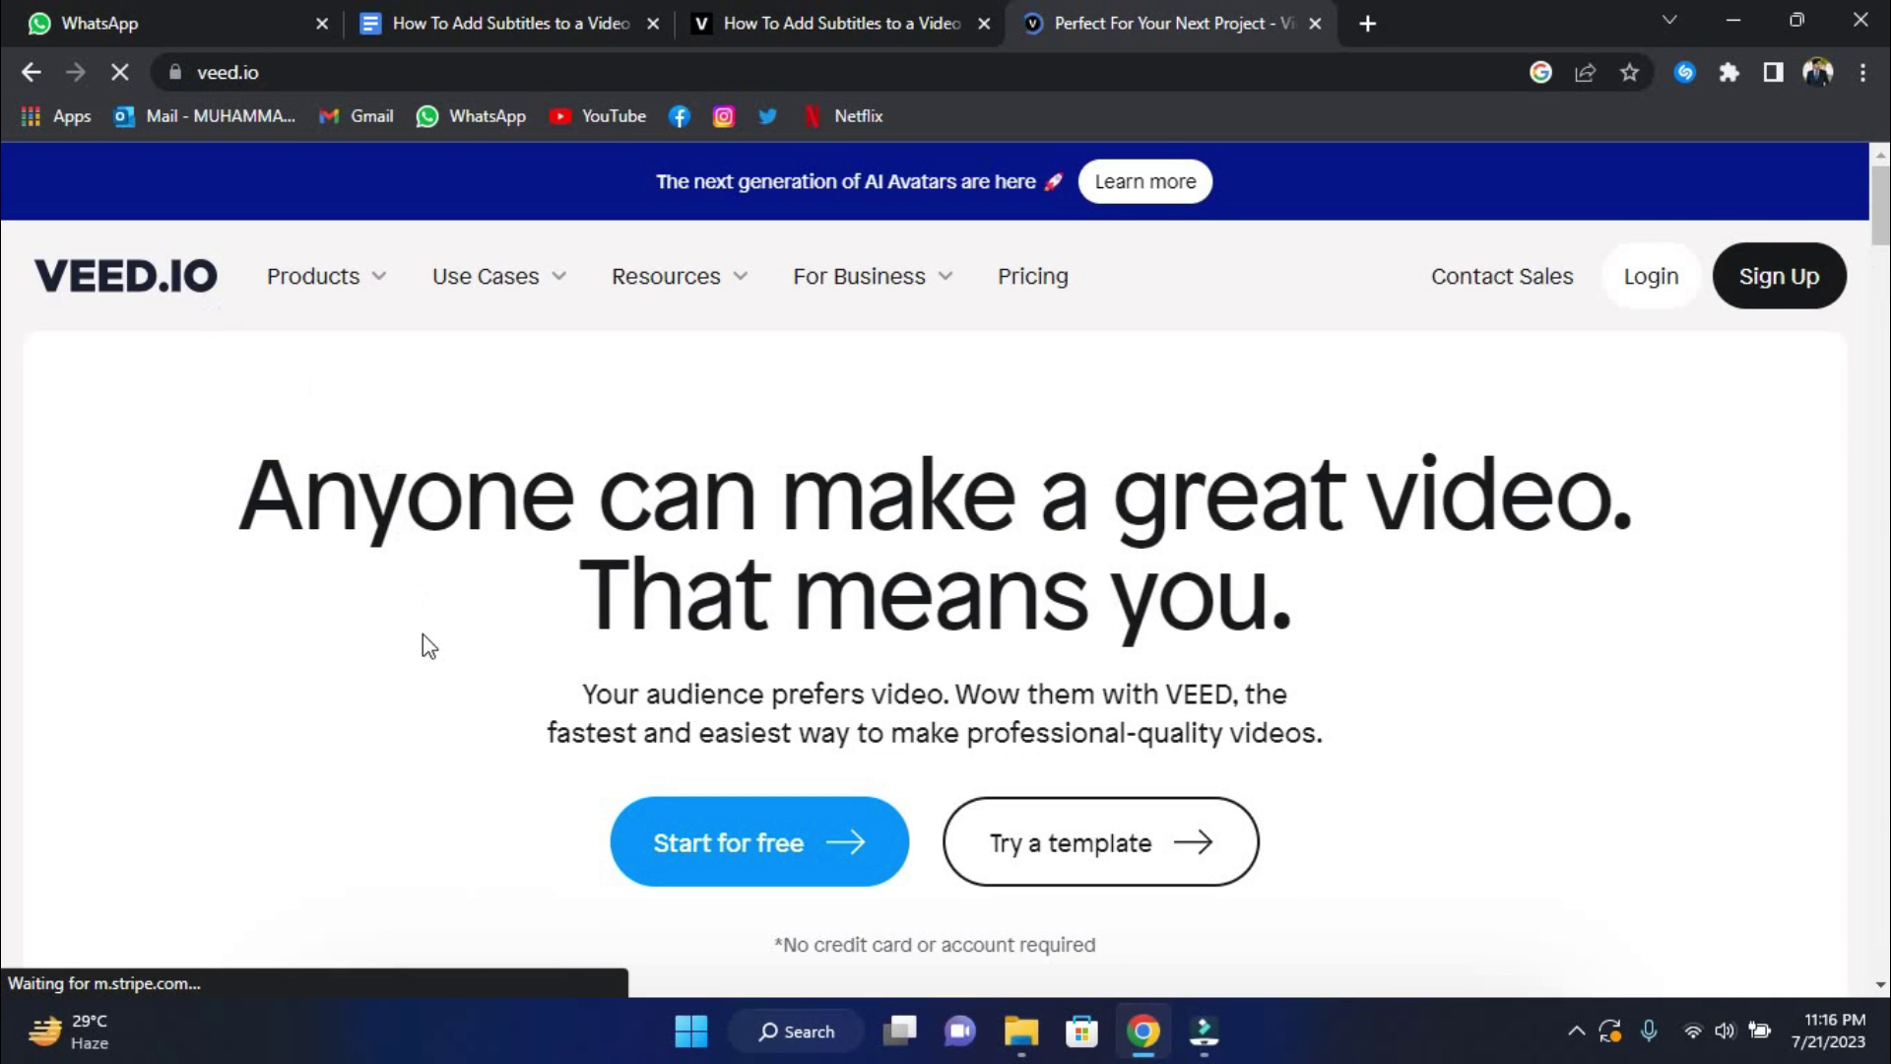
pyautogui.scroll(-1, 423, 646)
pyautogui.scroll(-2, 424, 645)
pyautogui.scroll(-2, 423, 646)
pyautogui.scroll(-2, 424, 645)
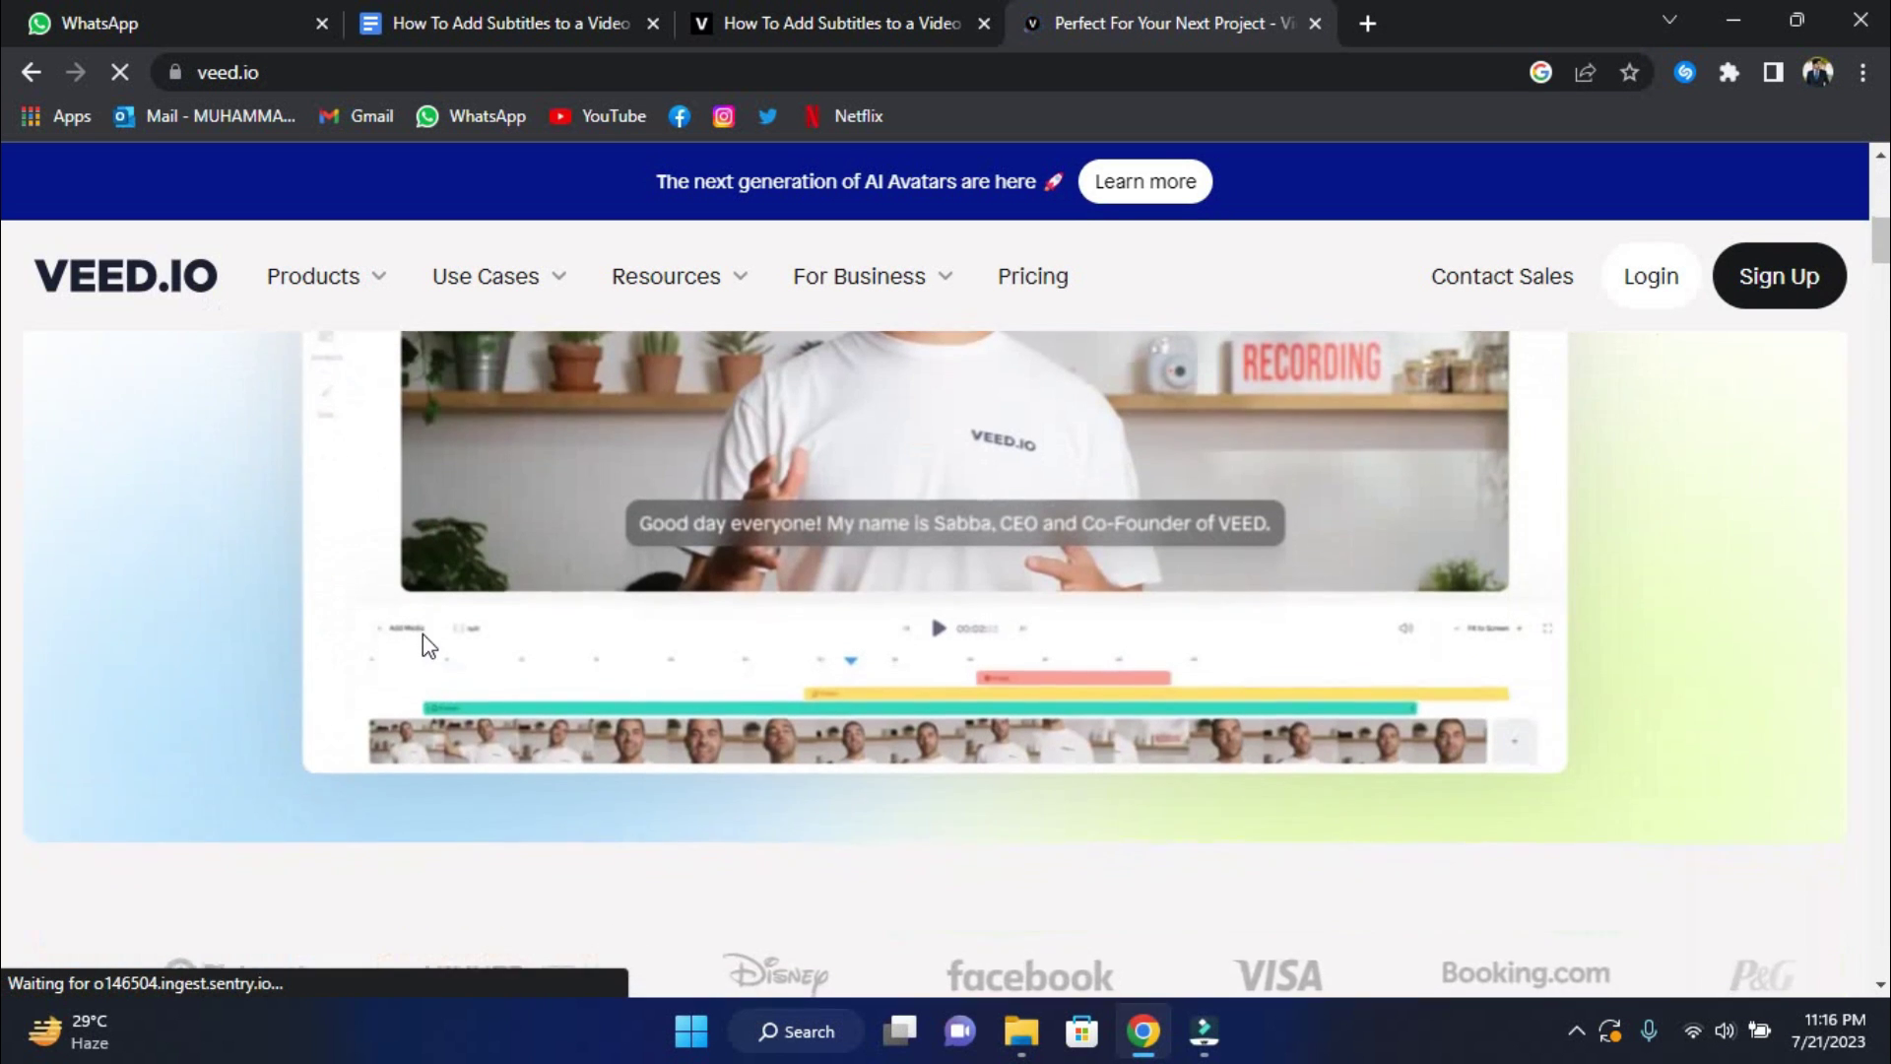
pyautogui.scroll(-2, 423, 633)
pyautogui.scroll(-2, 423, 632)
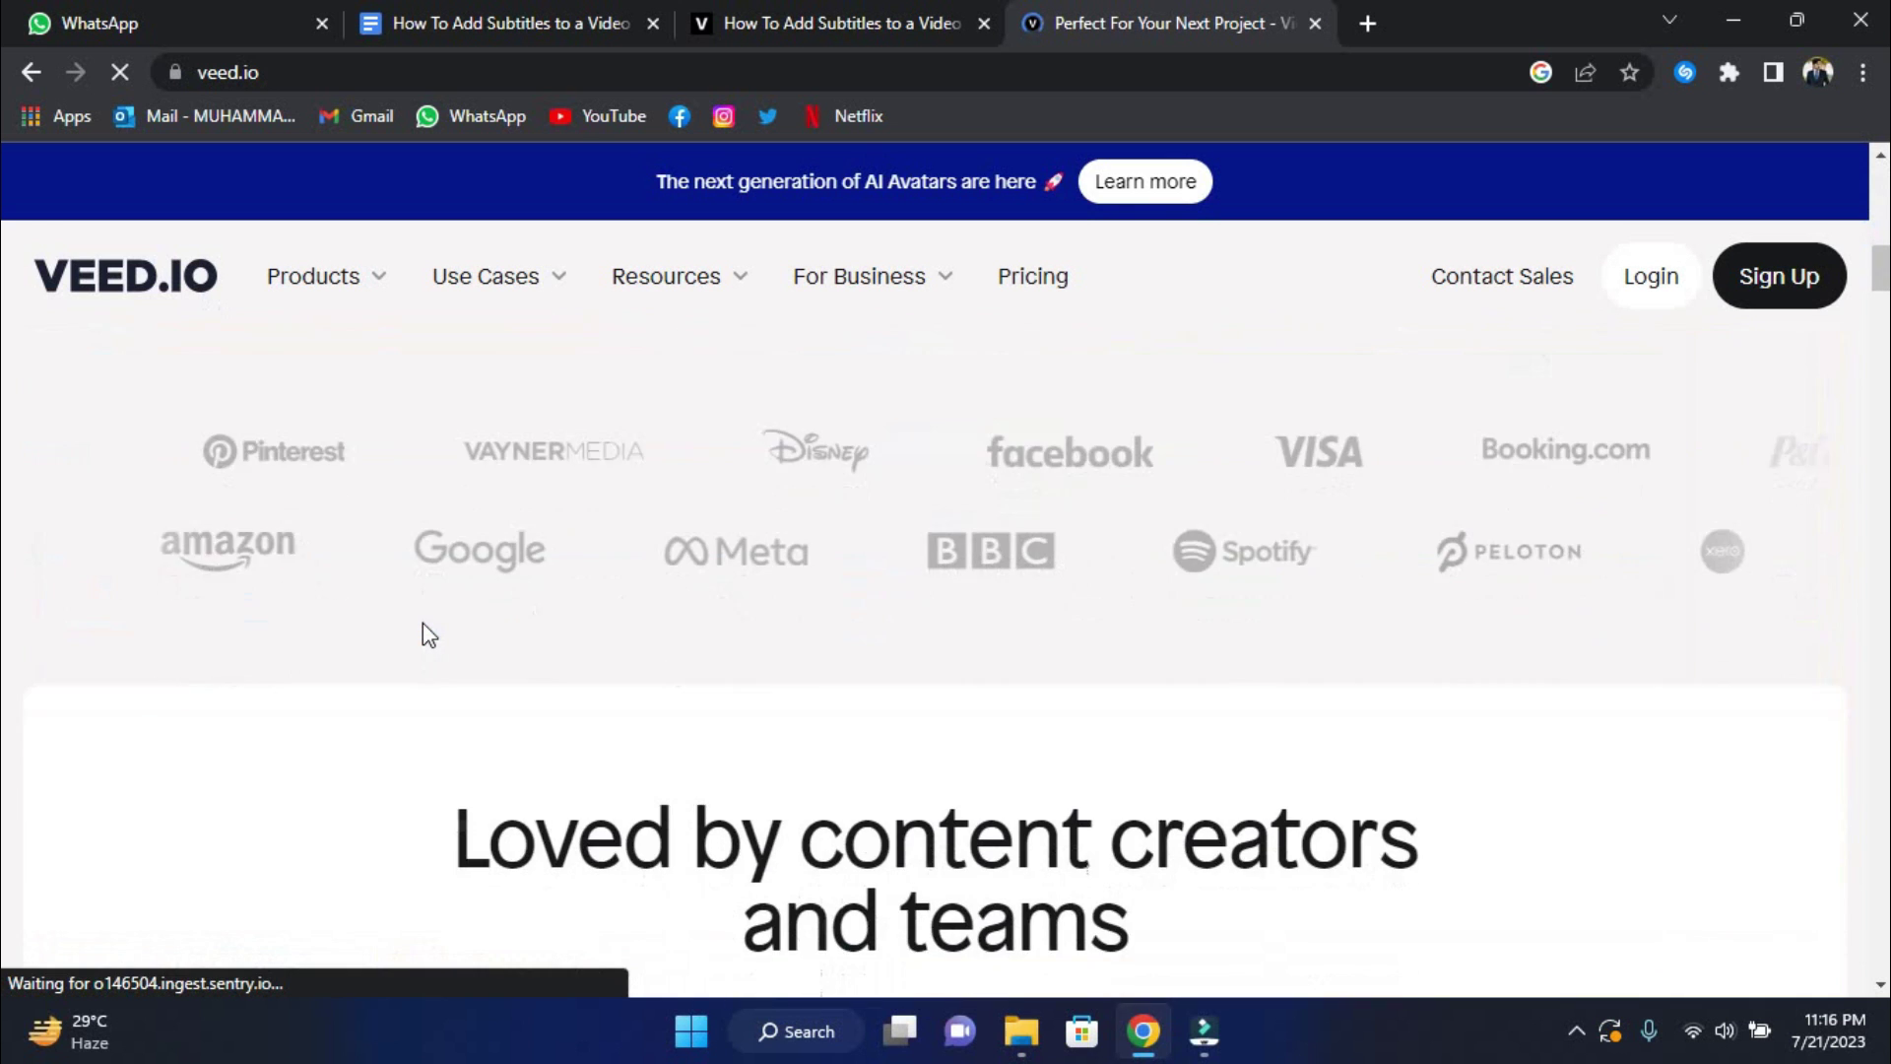
pyautogui.scroll(-1, 422, 634)
pyautogui.scroll(7, 423, 633)
pyautogui.scroll(4, 423, 633)
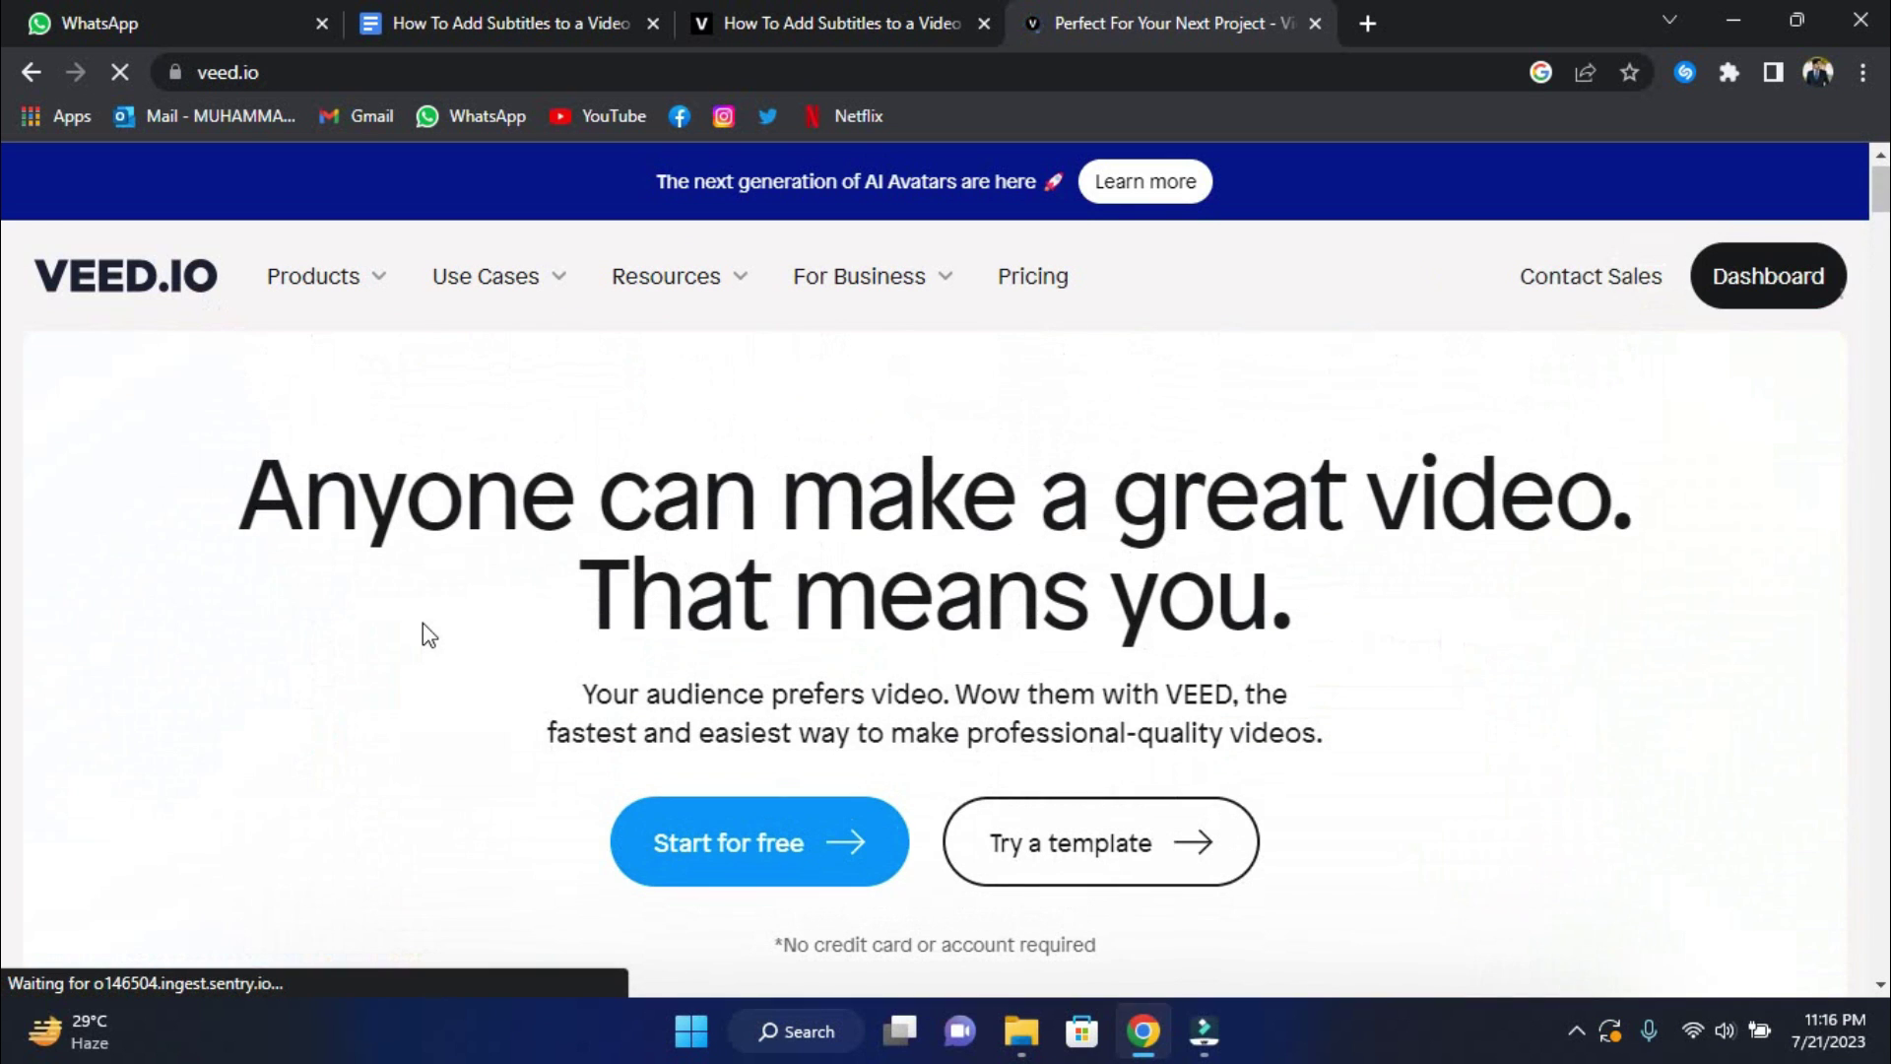